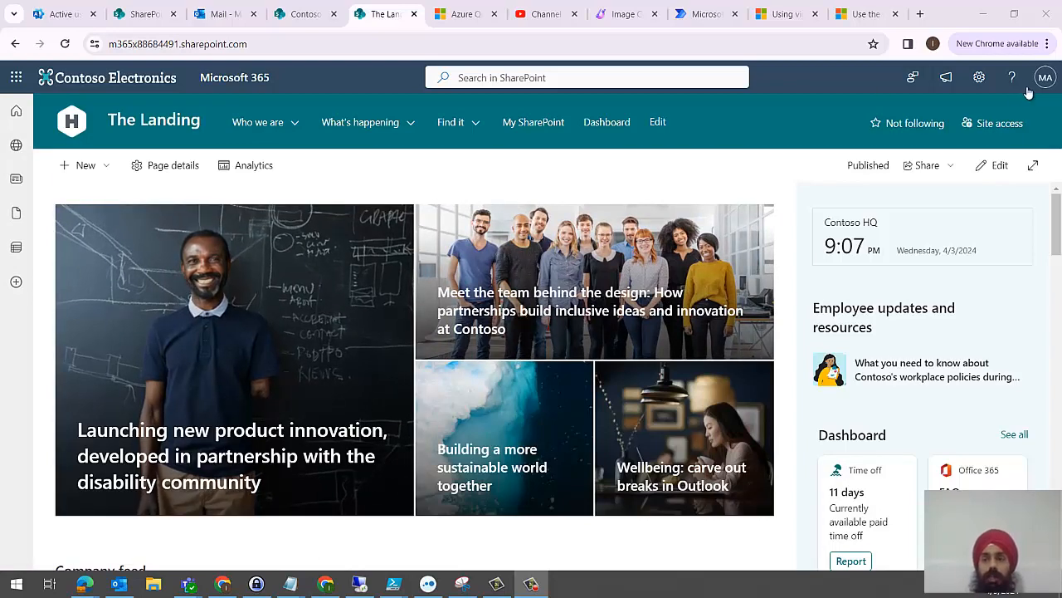
- Look through the site contents and the site settings of The Landing, and return to its home page
{"action": "left_click", "coordinate": [978, 81]}
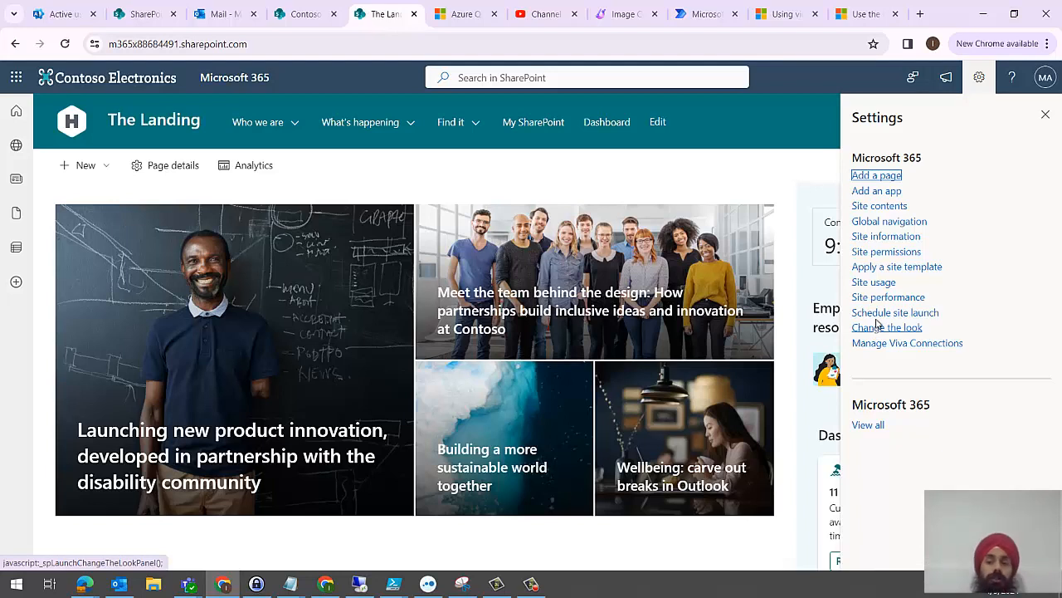
{"action": "left_click", "coordinate": [884, 207]}
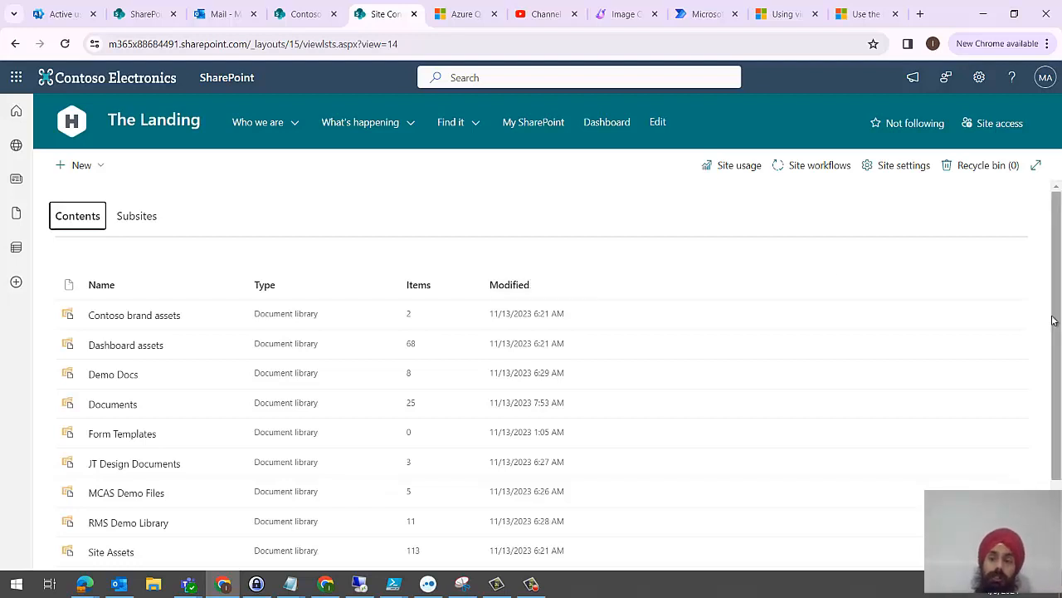
{"action": "left_click", "coordinate": [905, 165]}
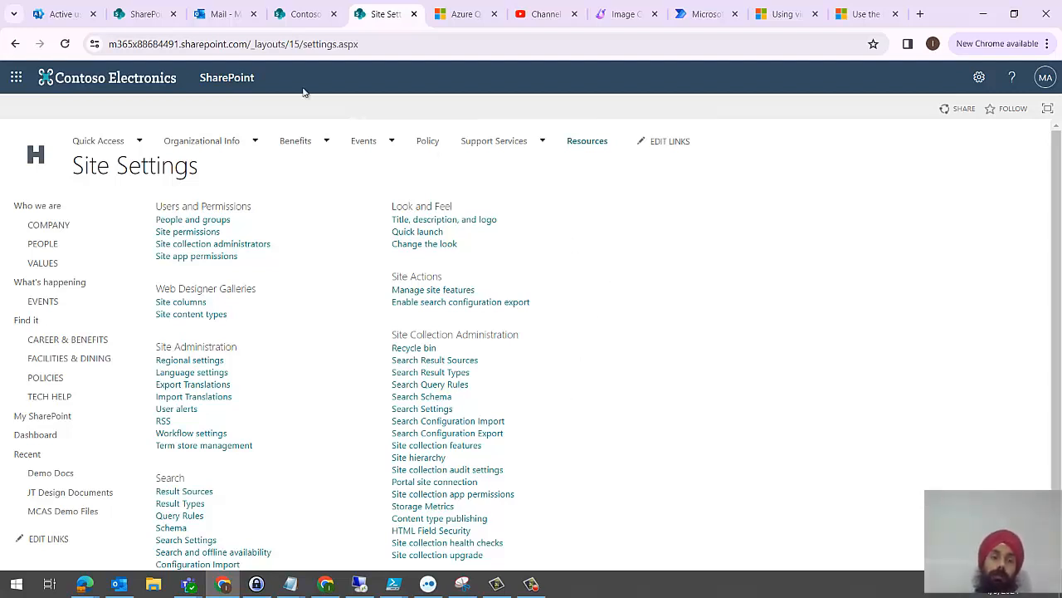
{"action": "left_click", "coordinate": [98, 83]}
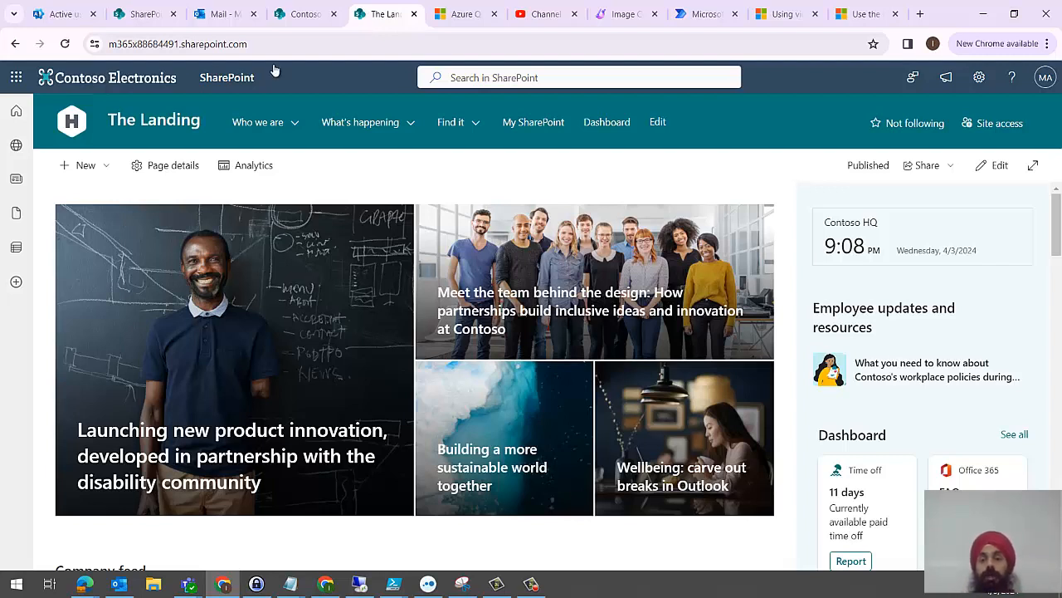
- Review the home page's sections from the hero banner down to Company and culture and the footer
{"action": "left_click_drag", "start_coordinate": [1056, 239], "coordinate": [1056, 292]}
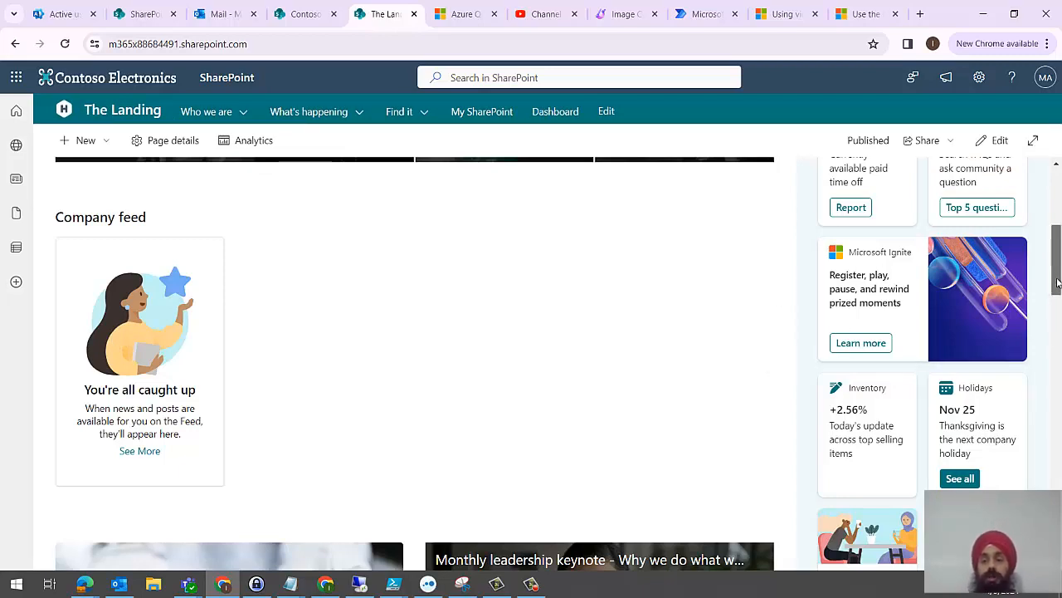
{"action": "left_click_drag", "start_coordinate": [1058, 284], "coordinate": [1057, 337]}
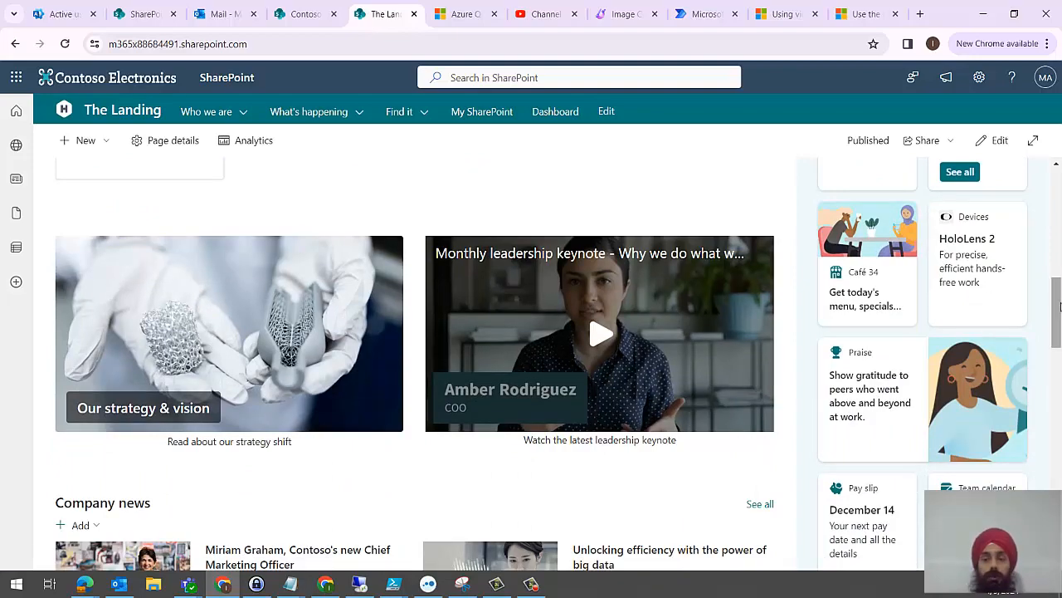
{"action": "left_click_drag", "start_coordinate": [1060, 307], "coordinate": [1058, 479]}
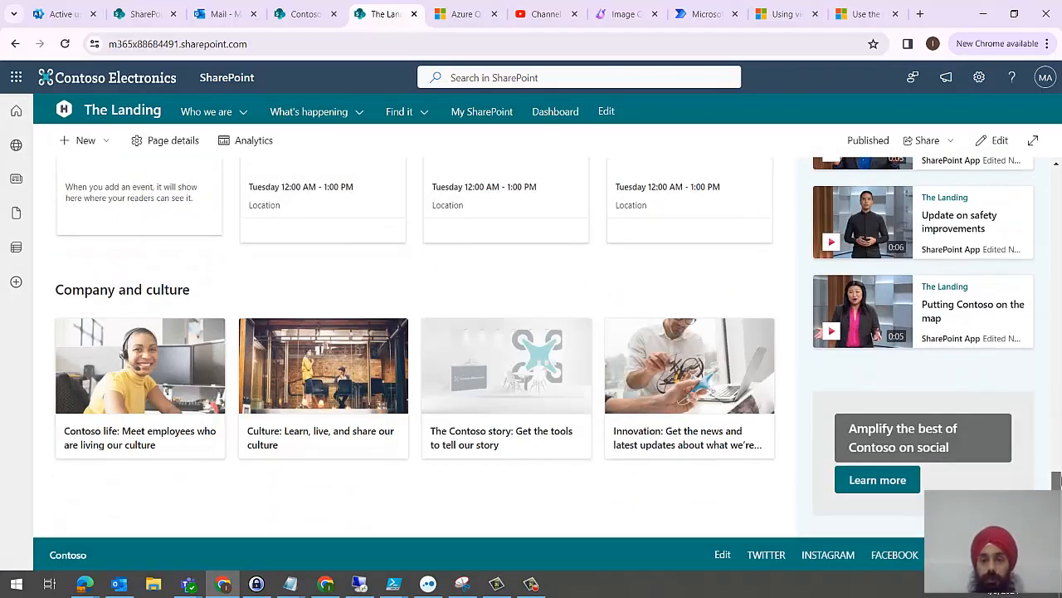
{"action": "scroll", "coordinate": [1059, 386], "scroll_direction": "up", "scroll_amount": 3}
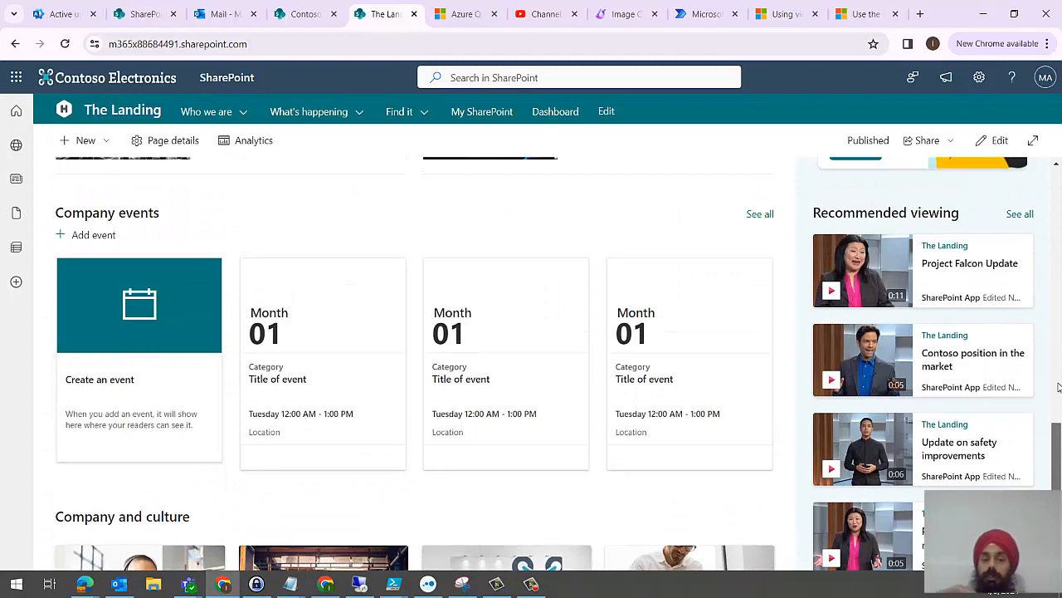
{"action": "left_click_drag", "start_coordinate": [1059, 387], "coordinate": [1060, 25]}
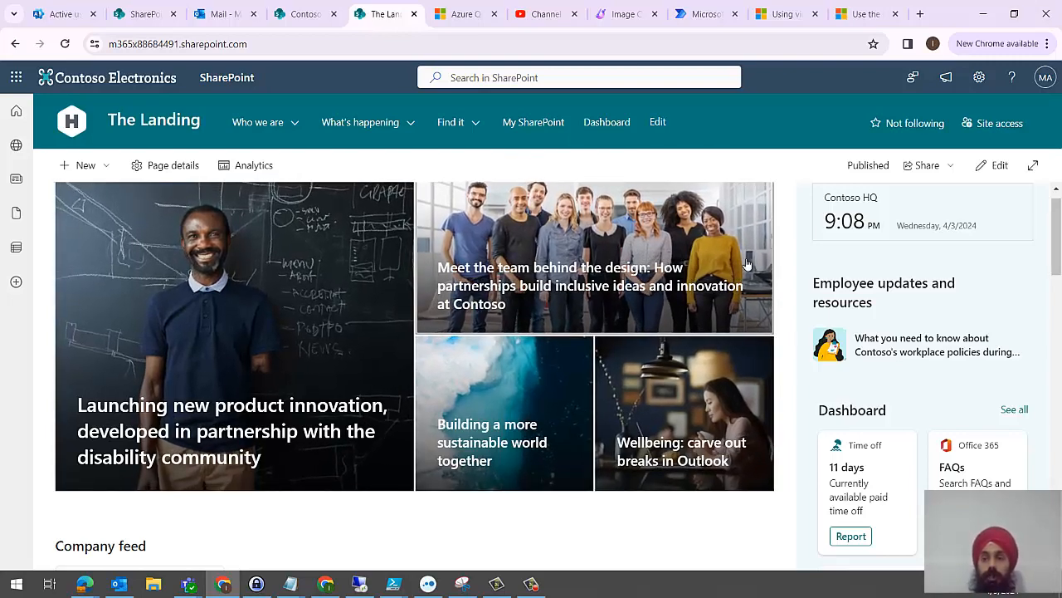
- Put the home page in edit mode and add Toronto Ontario as a location in the World clock web part
{"action": "left_click", "coordinate": [999, 167]}
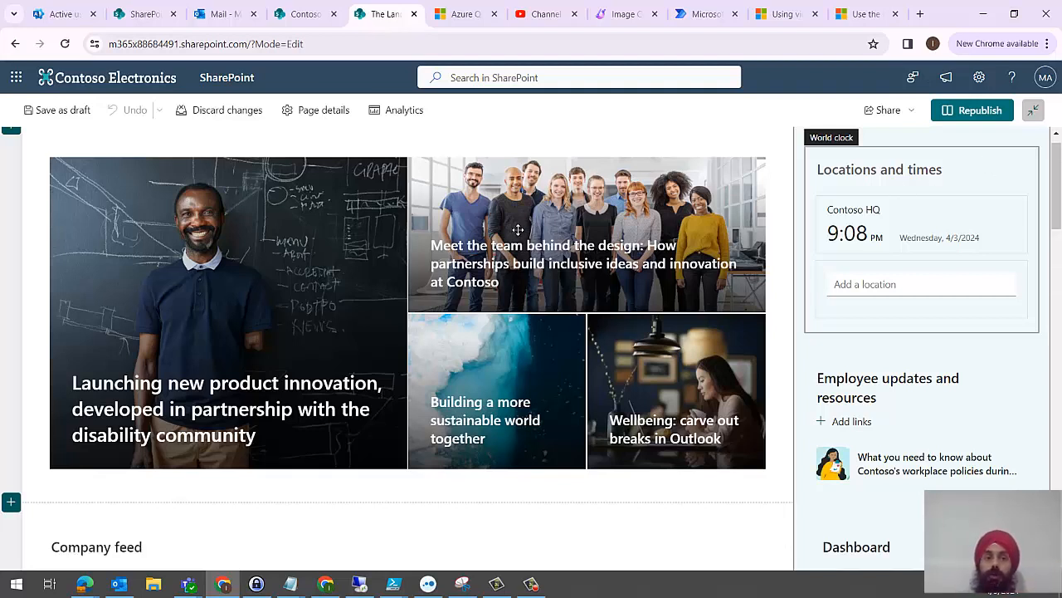
{"action": "scroll", "coordinate": [1055, 152], "scroll_direction": "up", "scroll_amount": 1}
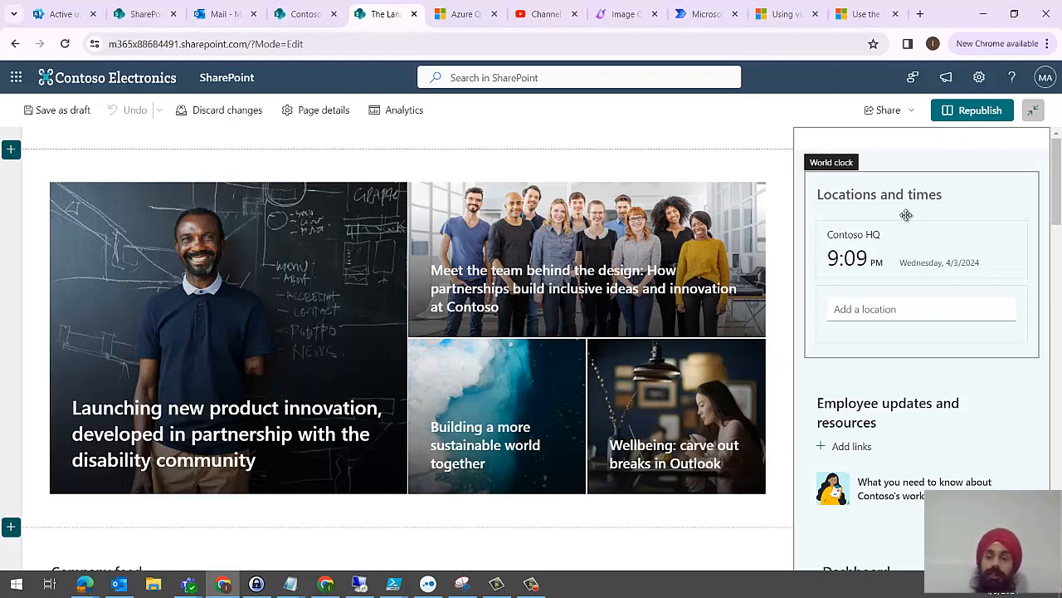
{"action": "left_click", "coordinate": [885, 308]}
{"action": "left_click", "coordinate": [884, 308]}
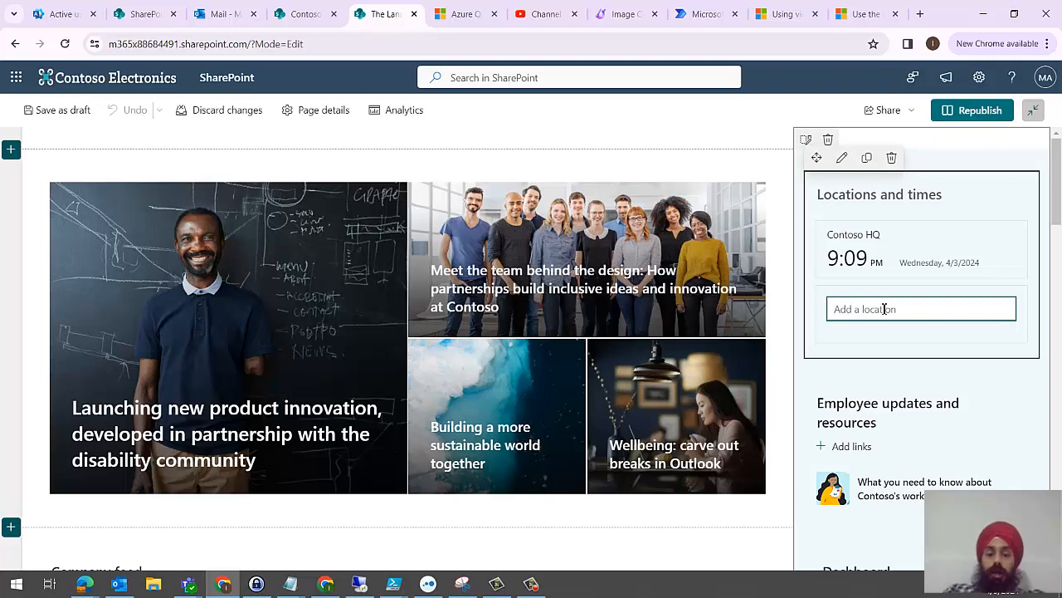
{"action": "type", "text": "Tor"}
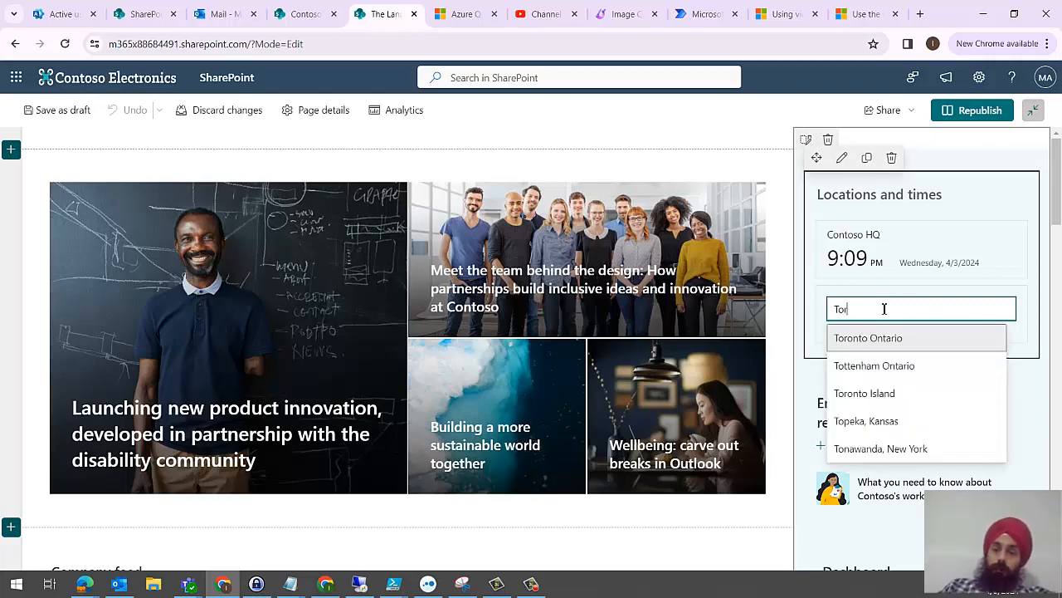
{"action": "left_click", "coordinate": [890, 338]}
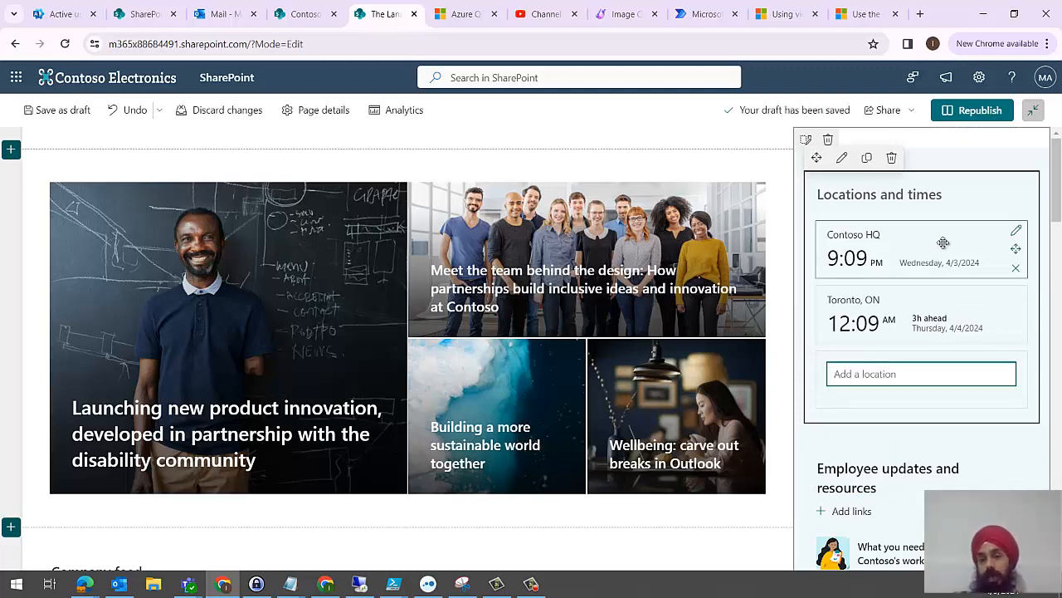
- Examine the editable sections and web parts of the home page, down to Company and culture and Recommended viewing
{"action": "scroll", "coordinate": [1059, 238], "scroll_direction": "down", "scroll_amount": 1}
{"action": "scroll", "coordinate": [1059, 238], "scroll_direction": "down", "scroll_amount": 1}
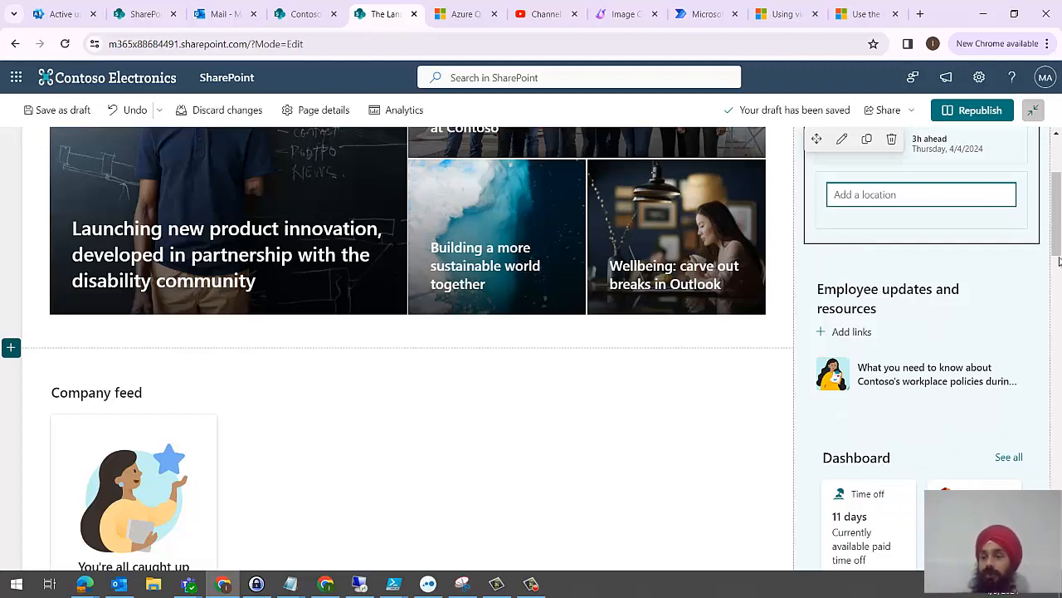
{"action": "left_click_drag", "start_coordinate": [1059, 262], "coordinate": [1058, 474]}
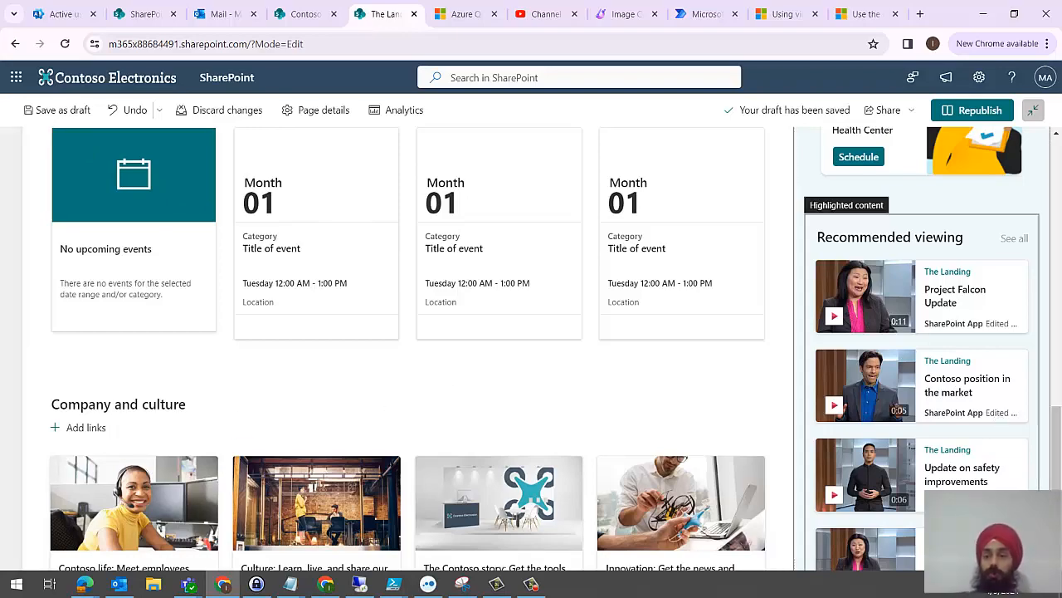
{"action": "mouse_move", "coordinate": [1059, 453]}
{"action": "left_mouse_down"}
{"action": "mouse_move", "coordinate": [1055, 181]}
{"action": "mouse_move", "coordinate": [1059, 464]}
{"action": "left_mouse_up"}
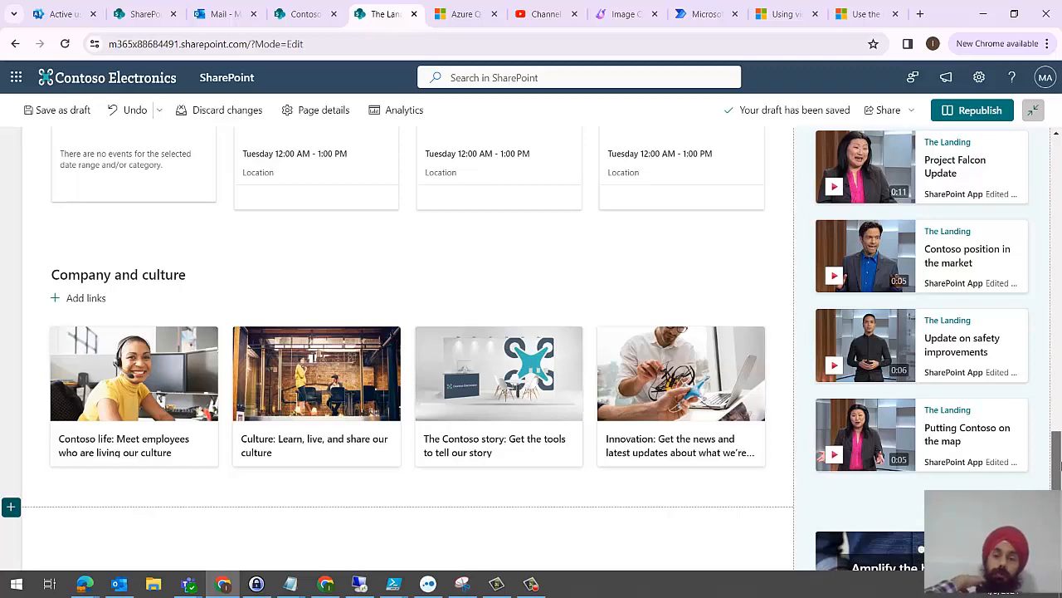
{"action": "left_click_drag", "start_coordinate": [1057, 460], "coordinate": [1060, 112]}
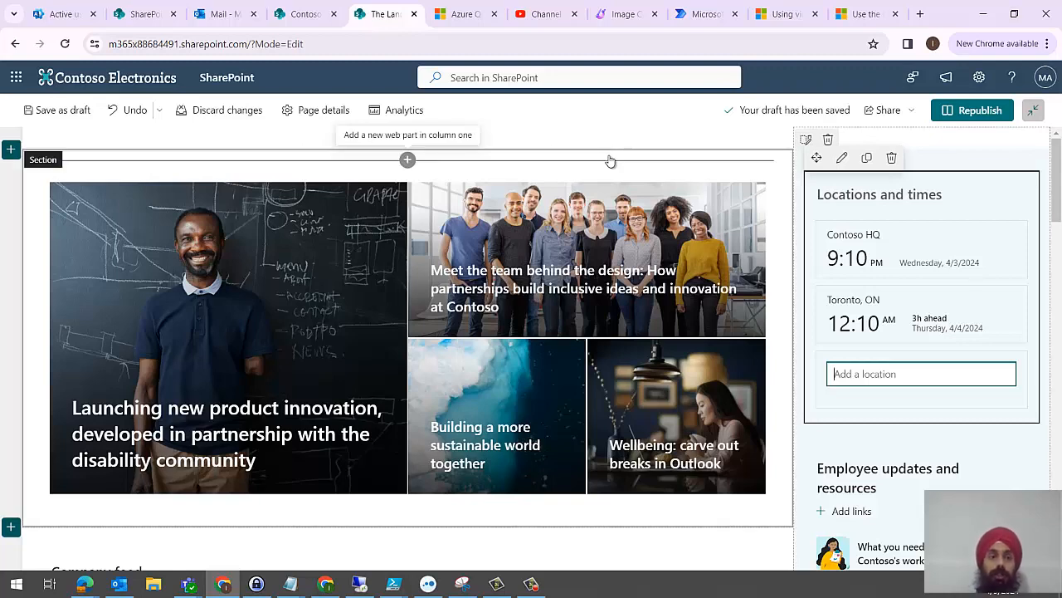
{"action": "scroll", "coordinate": [150, 224], "scroll_direction": "down", "scroll_amount": 4}
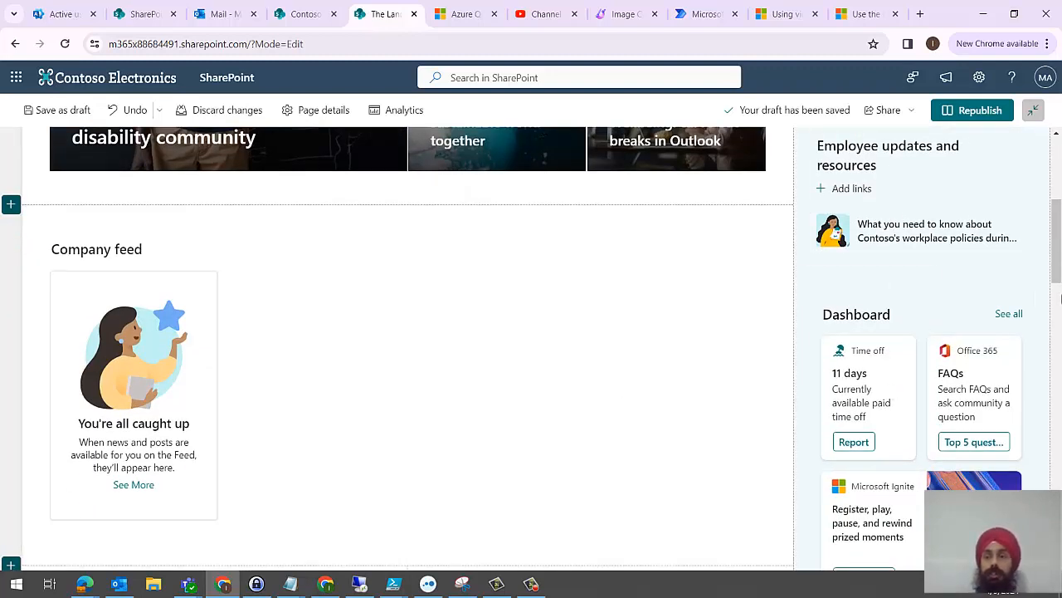
{"action": "left_click_drag", "start_coordinate": [1056, 268], "coordinate": [1056, 203]}
{"action": "left_click", "coordinate": [980, 78]}
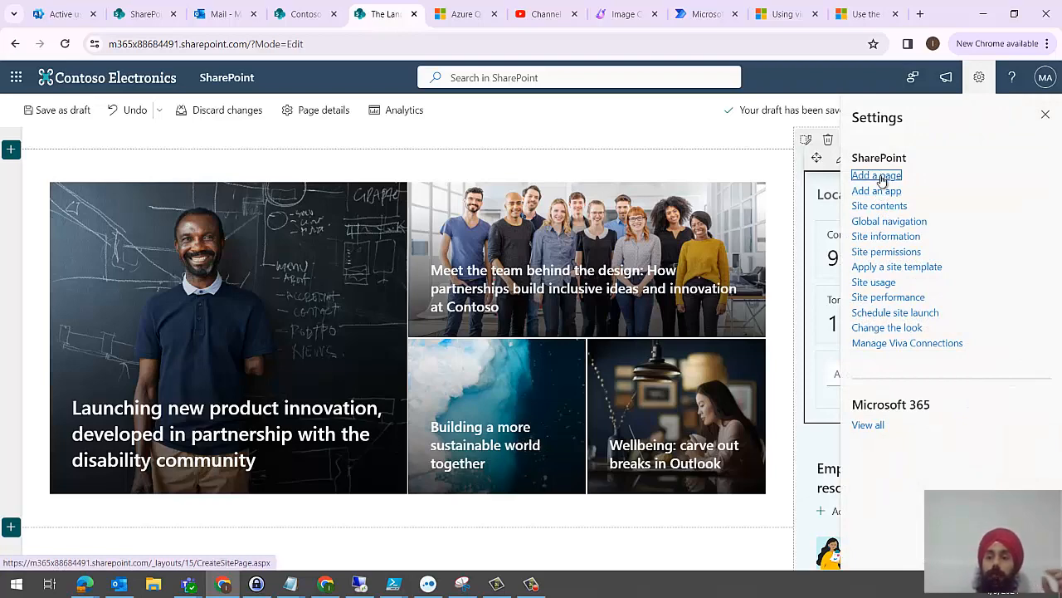
{"action": "left_click", "coordinate": [879, 176]}
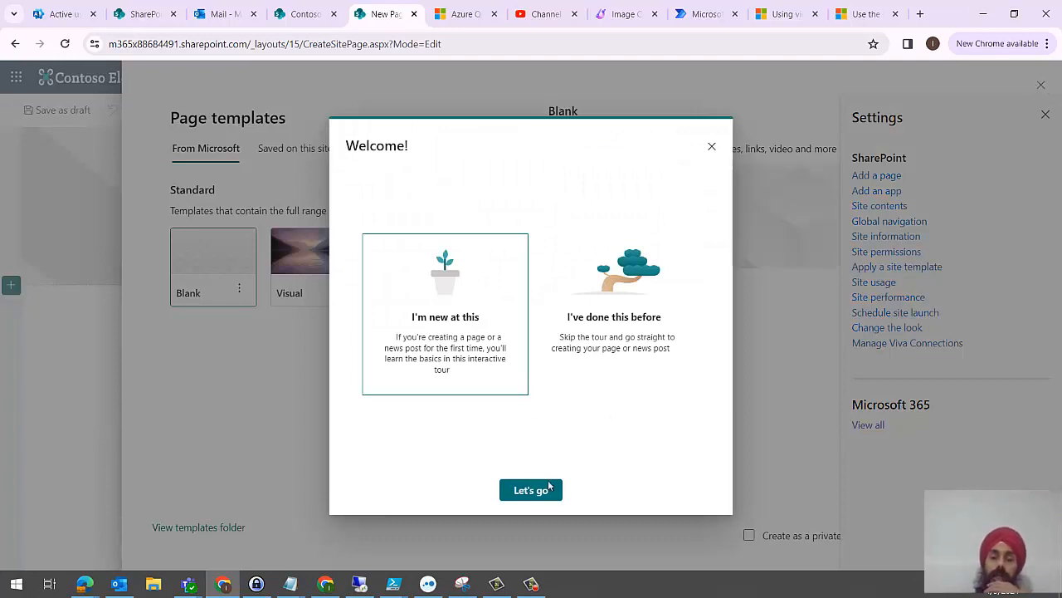
{"action": "left_click", "coordinate": [538, 490]}
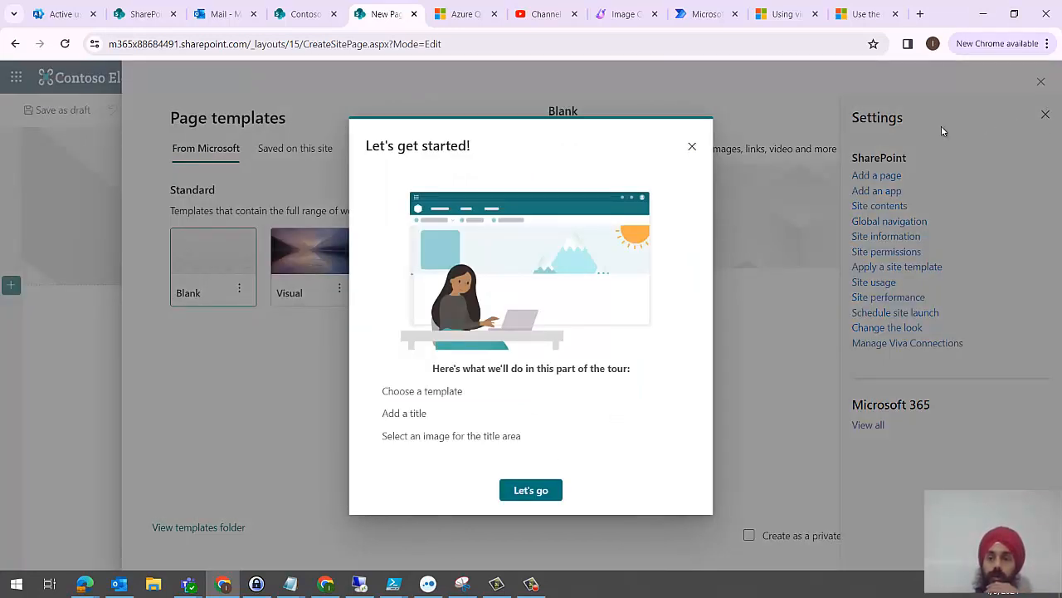
{"action": "left_click", "coordinate": [692, 147]}
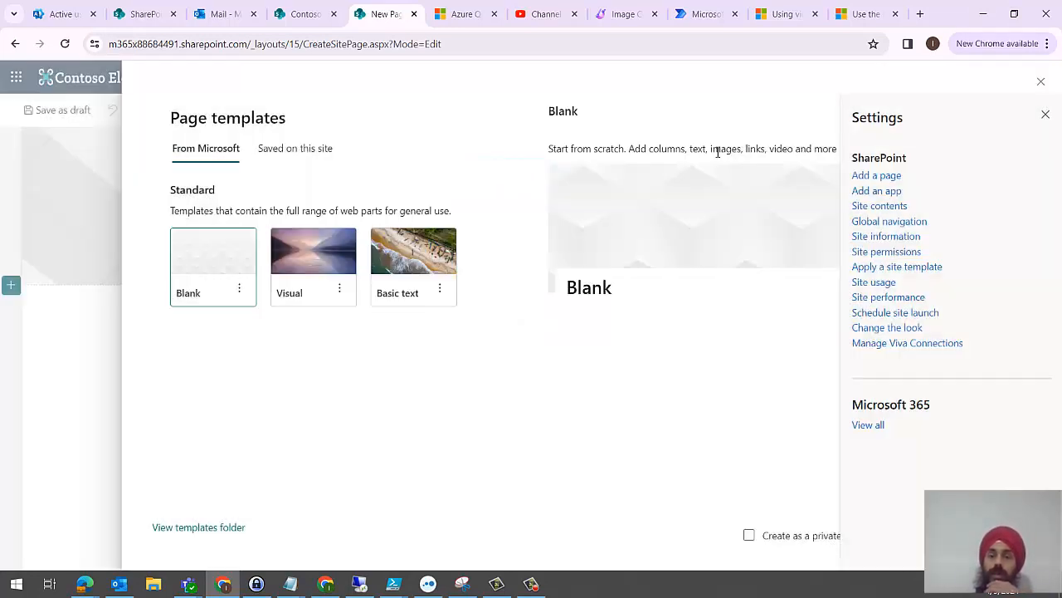
{"action": "left_click", "coordinate": [1046, 114]}
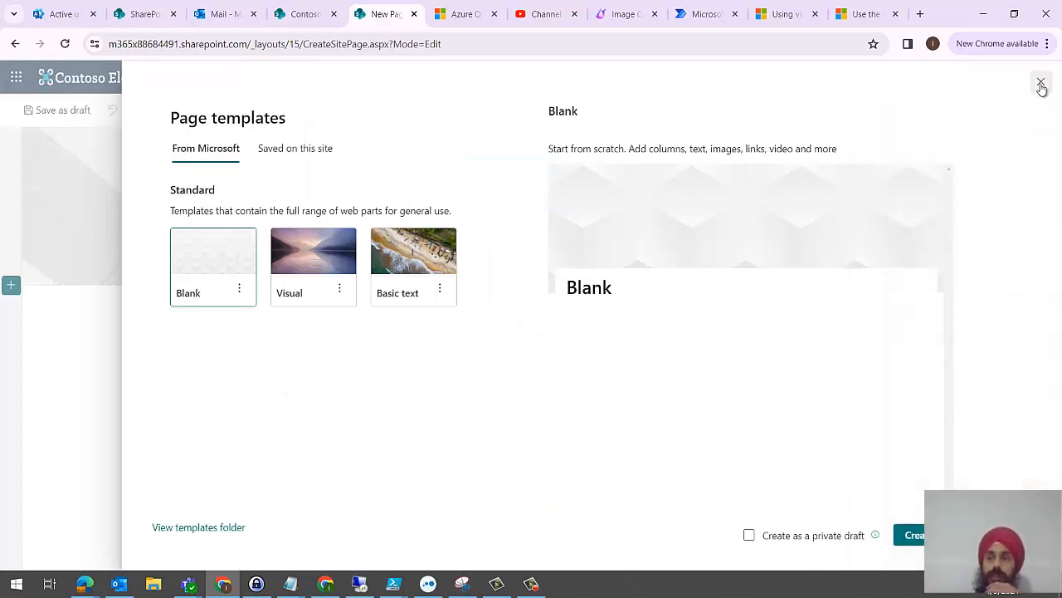
{"action": "left_click", "coordinate": [1040, 82]}
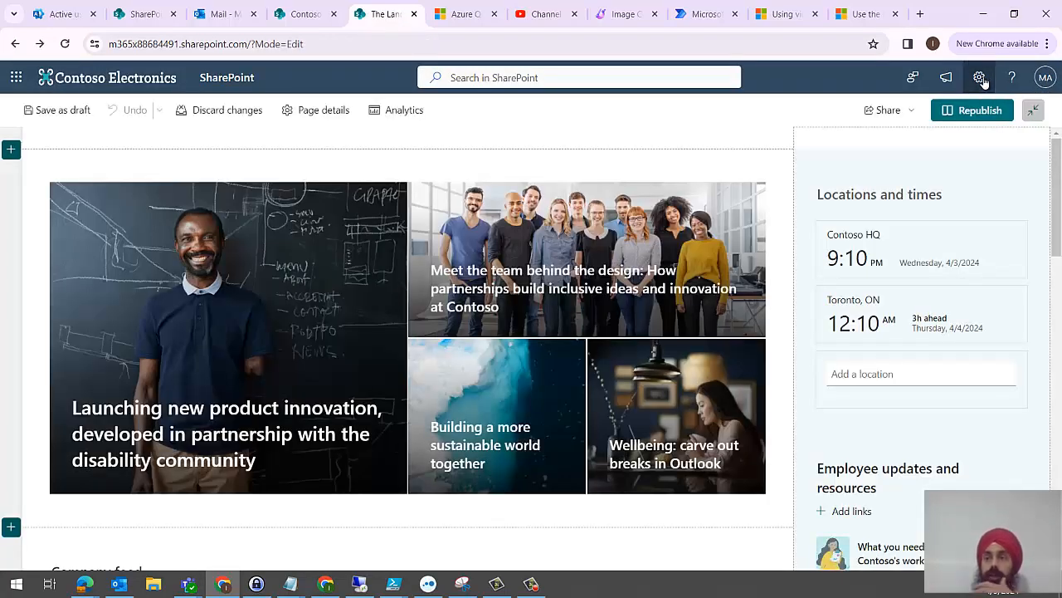
- Start adding a new site page, leaving the unsaved home page edit, and preview the Visual, Basic text and Blank templates
{"action": "left_click", "coordinate": [981, 78]}
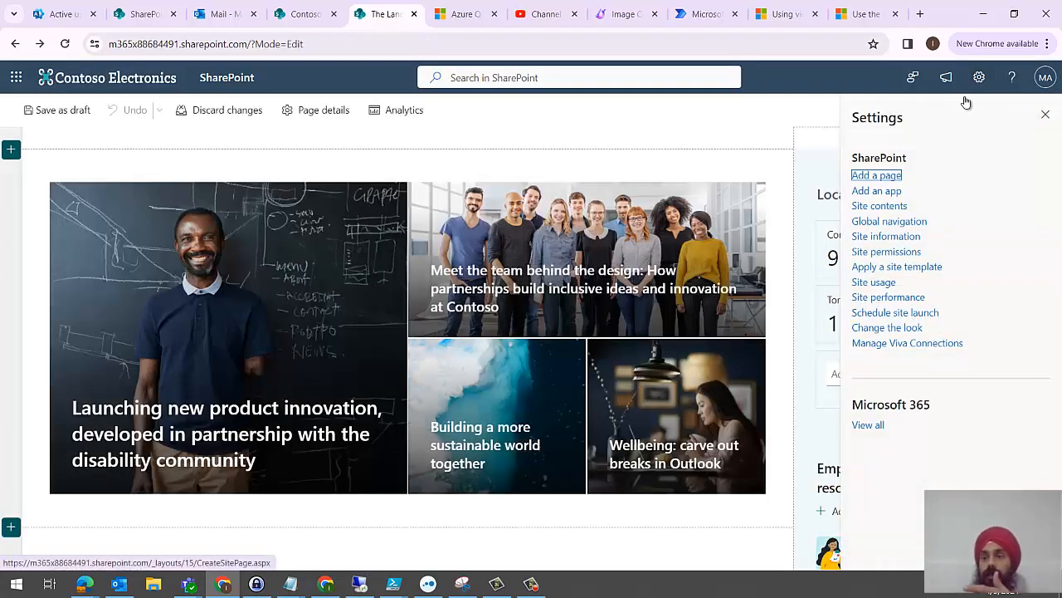
{"action": "left_click", "coordinate": [880, 176]}
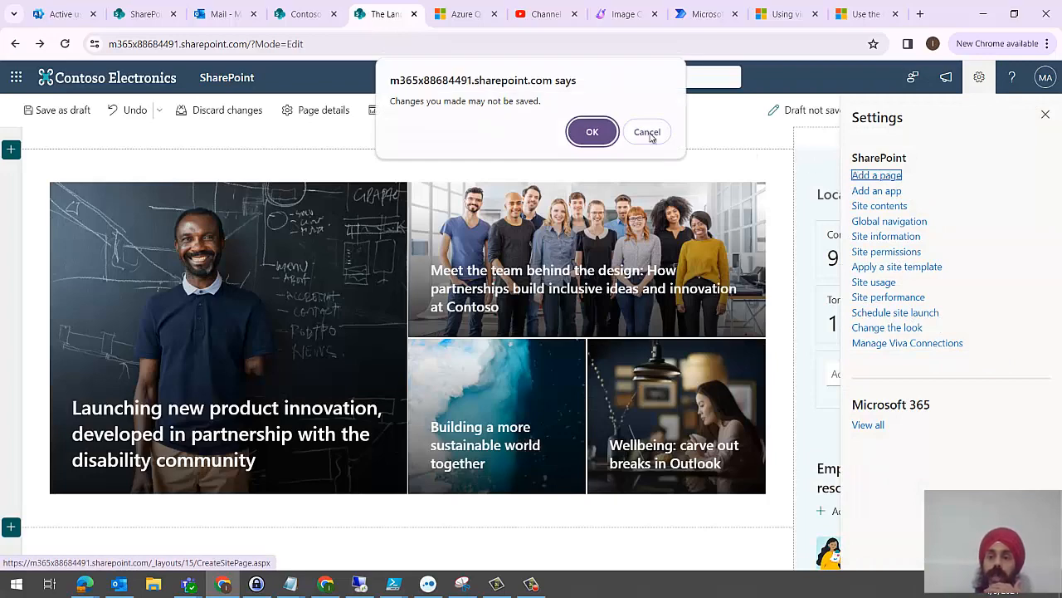
{"action": "left_click", "coordinate": [592, 133]}
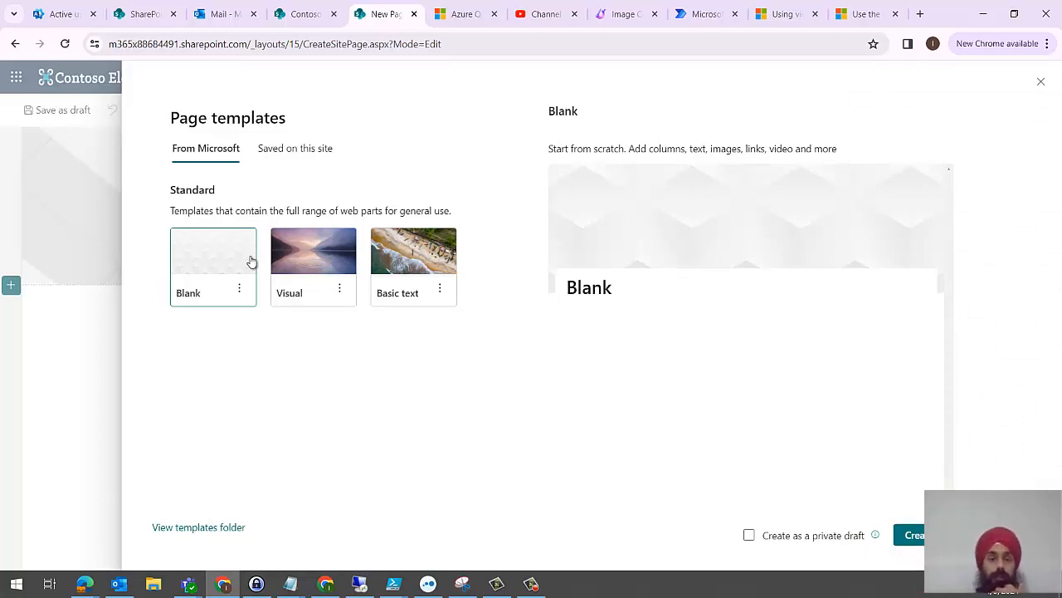
{"action": "left_click", "coordinate": [329, 258]}
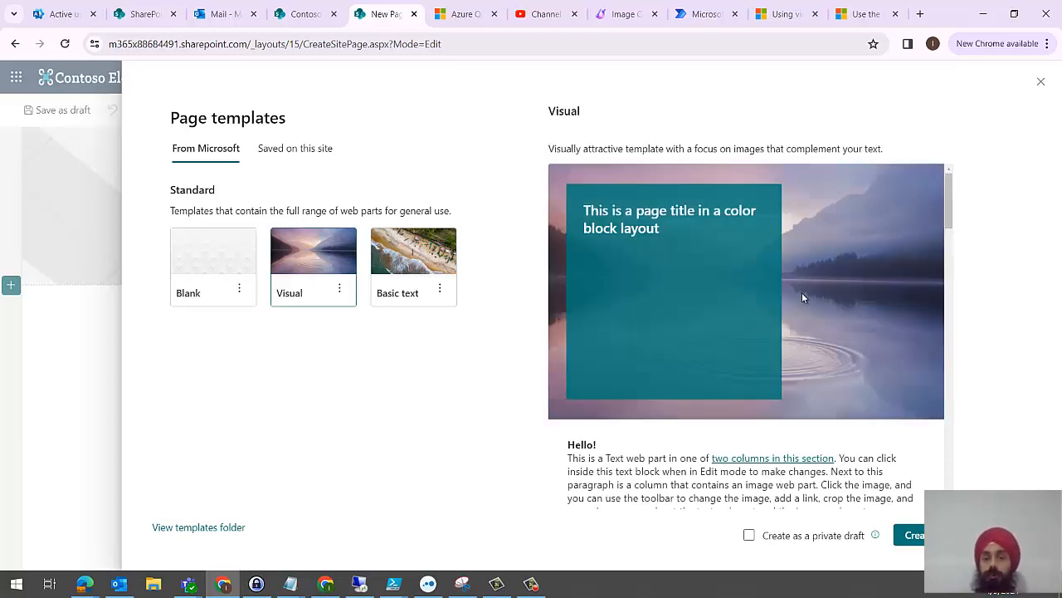
{"action": "left_click_drag", "start_coordinate": [949, 199], "coordinate": [952, 113]}
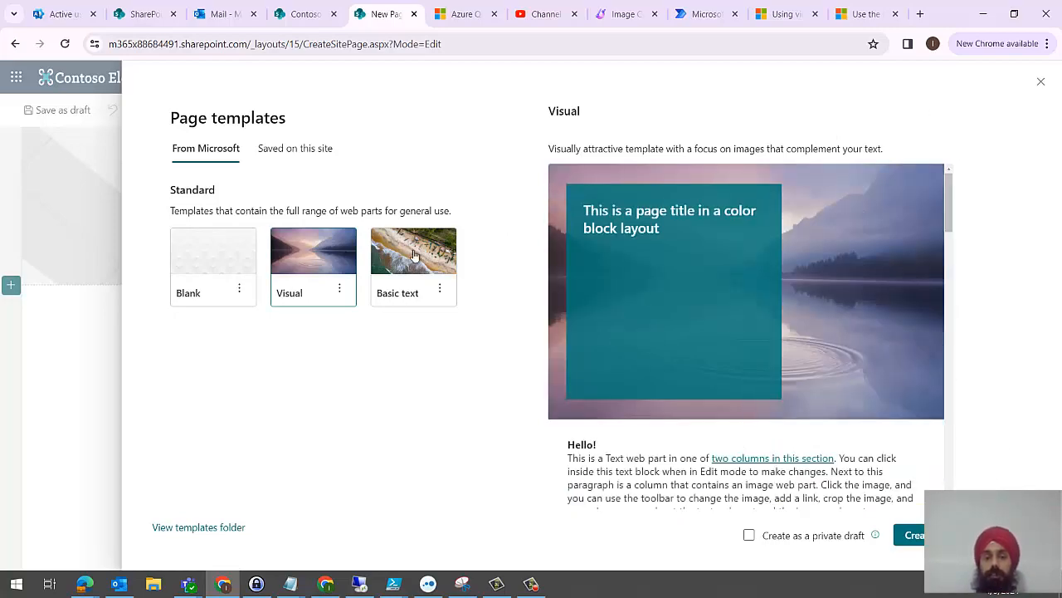
{"action": "left_click", "coordinate": [415, 255]}
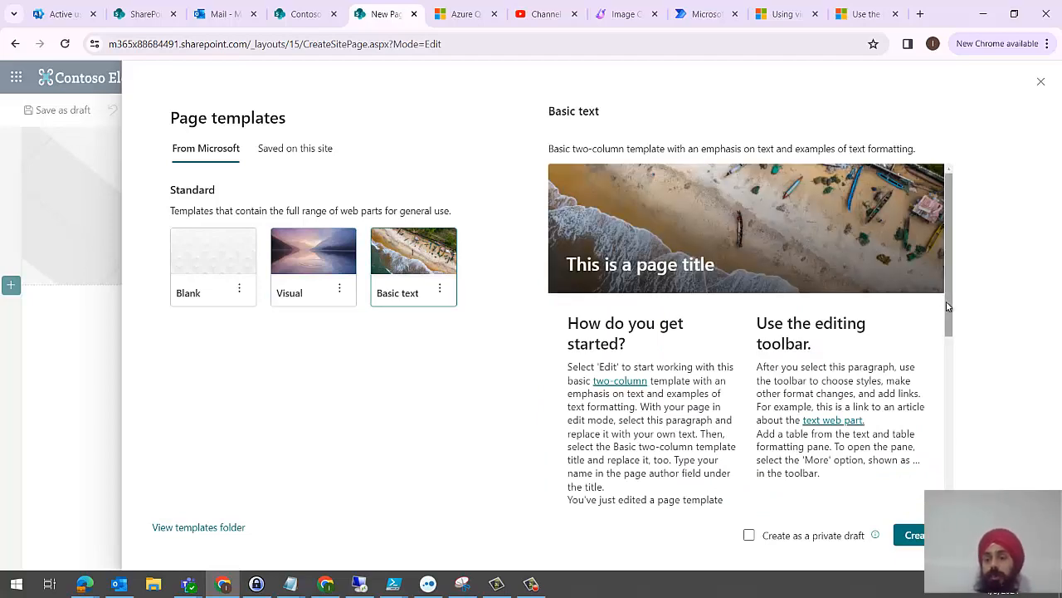
{"action": "scroll", "coordinate": [842, 420], "scroll_direction": "down", "scroll_amount": 4}
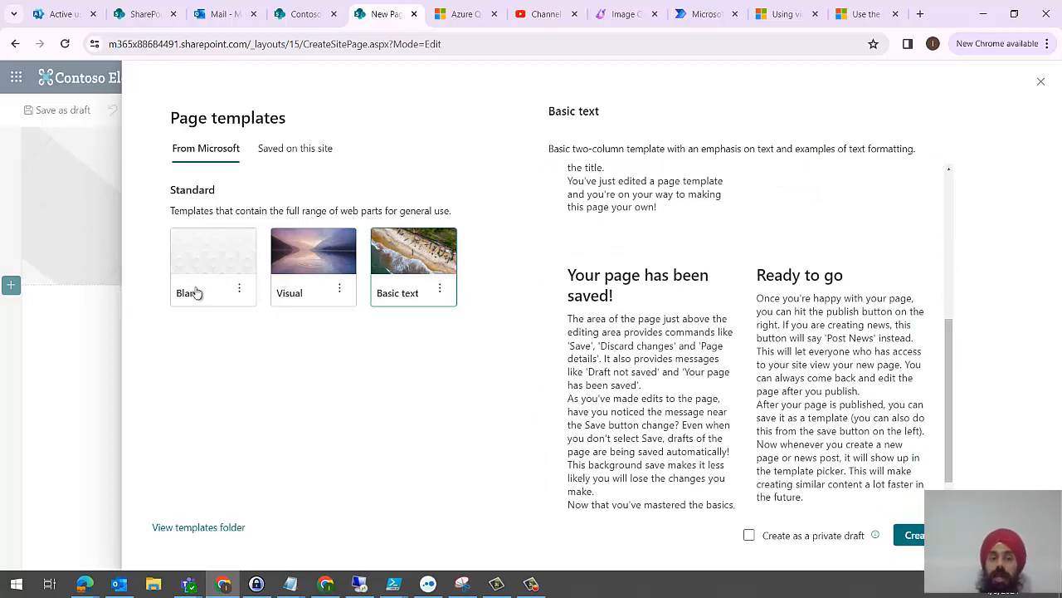
{"action": "left_click", "coordinate": [206, 261]}
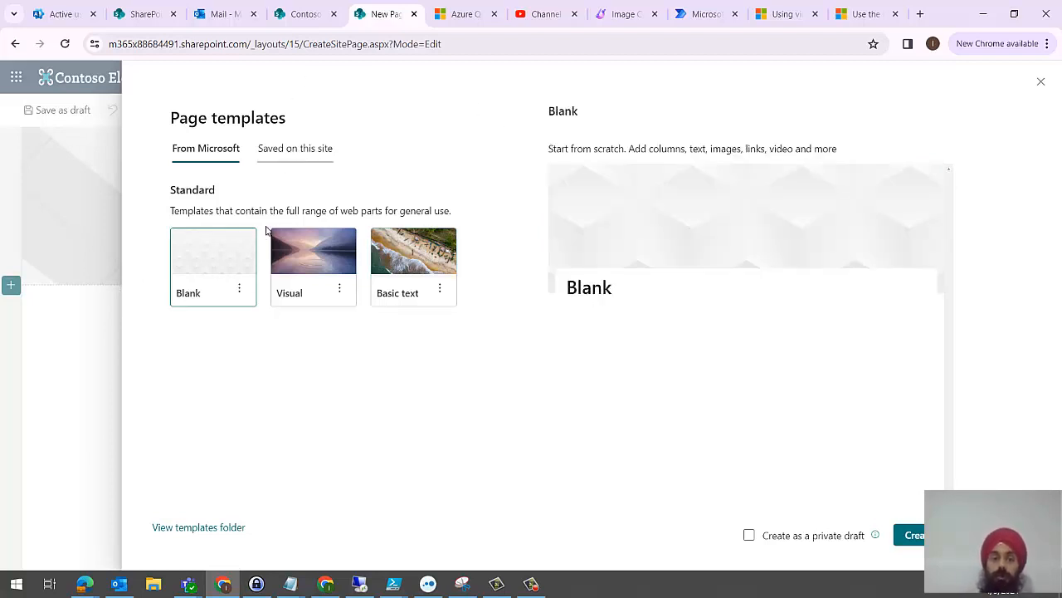
- Open the site's page templates folder and check the additional commands available there
{"action": "left_click", "coordinate": [218, 526]}
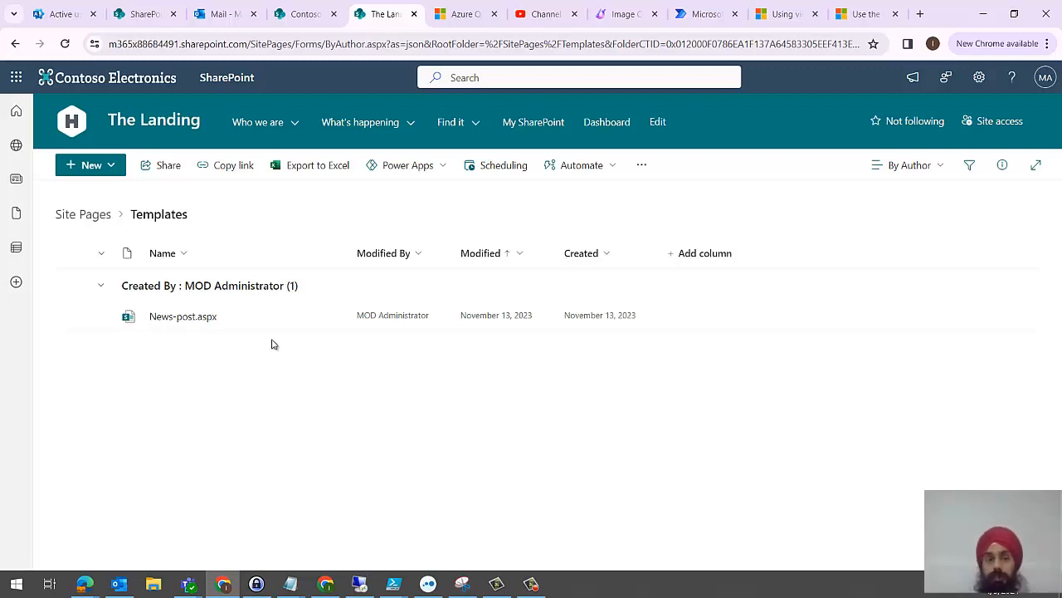
{"action": "left_click", "coordinate": [643, 167]}
{"action": "left_click", "coordinate": [409, 240]}
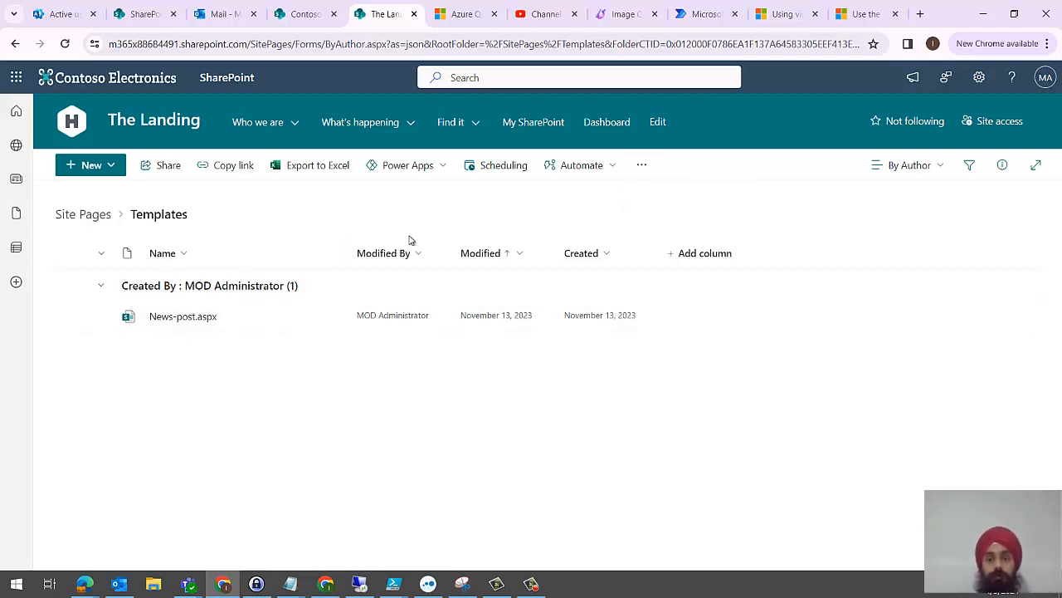
- Return to the untitled new page draft and add a Text web part containing "asdfasdfasdf"
{"action": "left_click", "coordinate": [15, 45]}
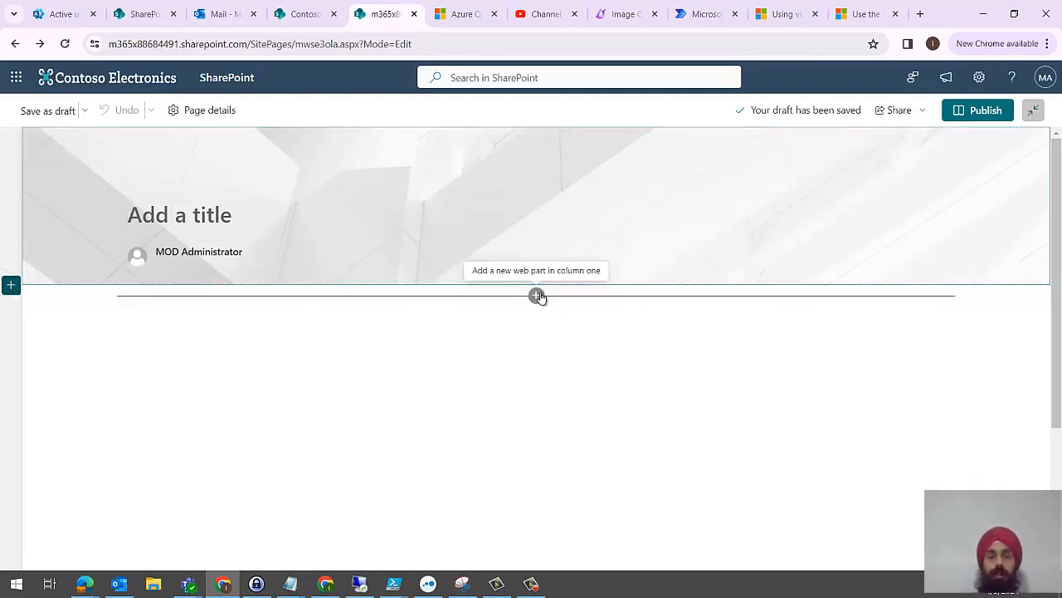
{"action": "left_click", "coordinate": [537, 296]}
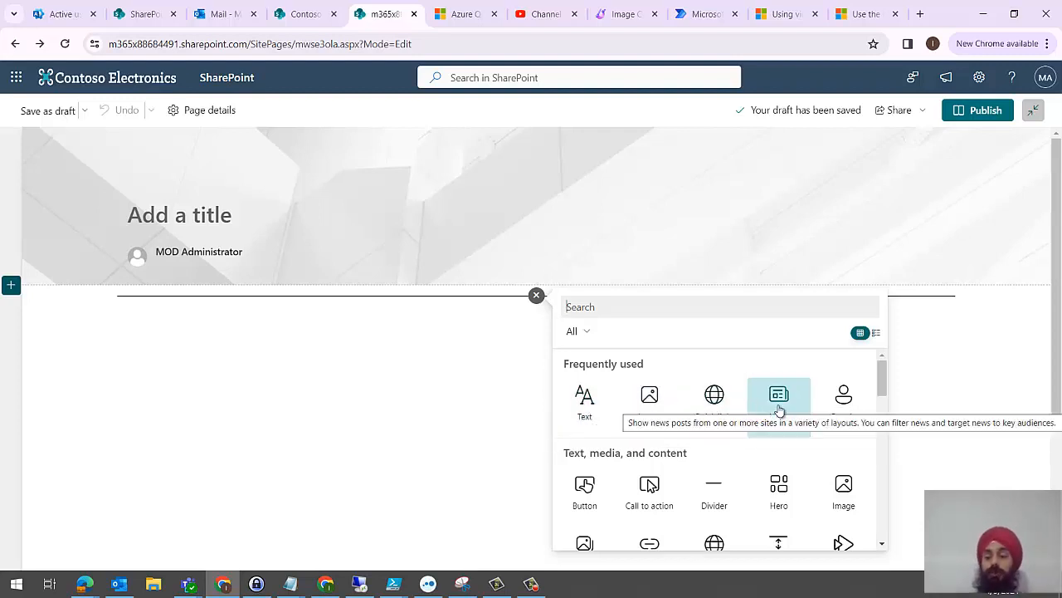
{"action": "mouse_move", "coordinate": [885, 384]}
{"action": "left_mouse_down"}
{"action": "mouse_move", "coordinate": [884, 410]}
{"action": "mouse_move", "coordinate": [885, 400]}
{"action": "left_mouse_up"}
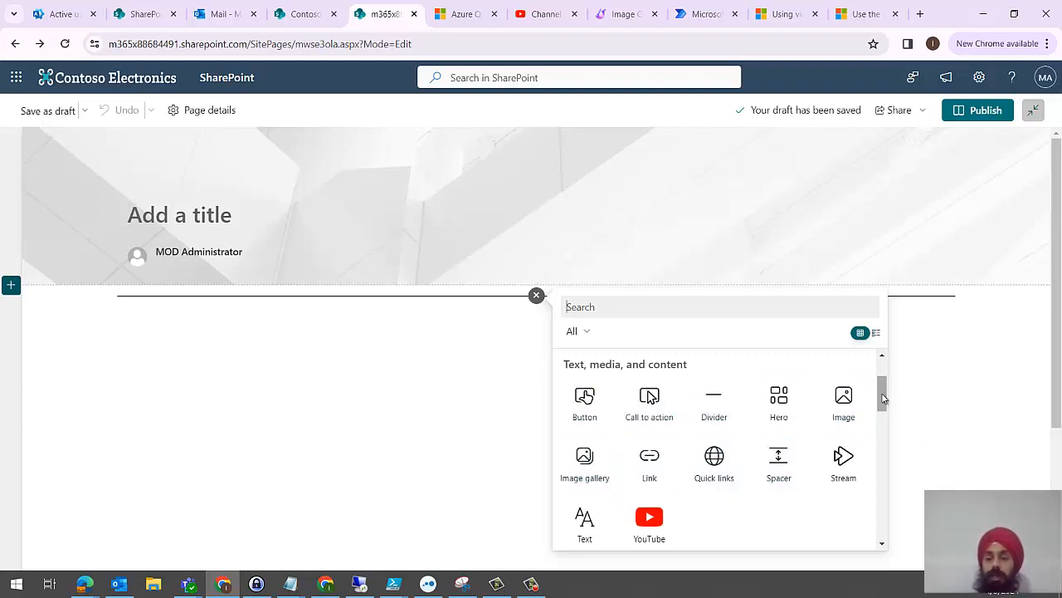
{"action": "left_click_drag", "start_coordinate": [881, 396], "coordinate": [781, 362]}
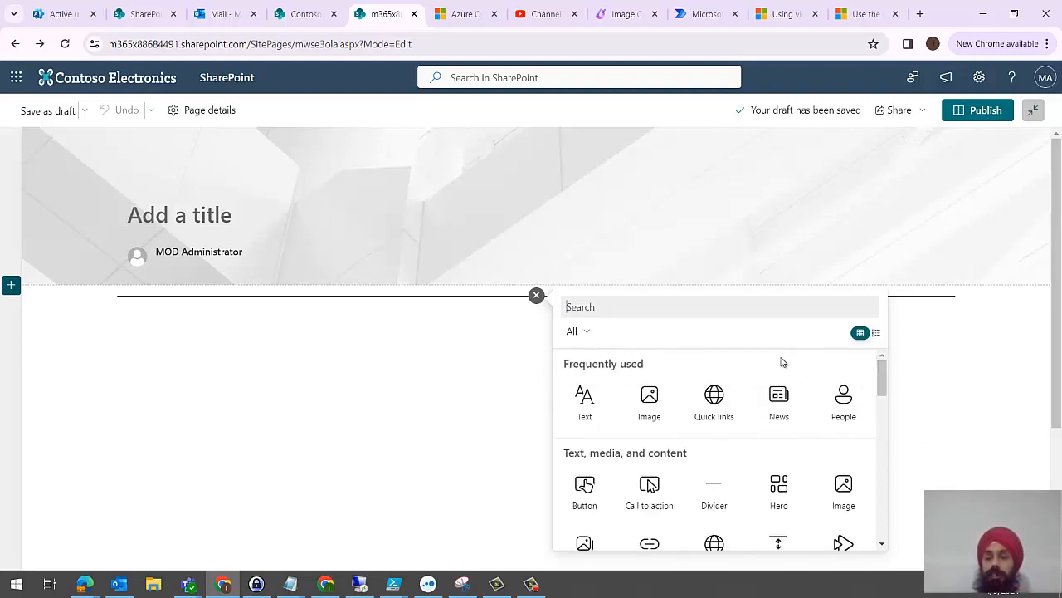
{"action": "left_click", "coordinate": [582, 397]}
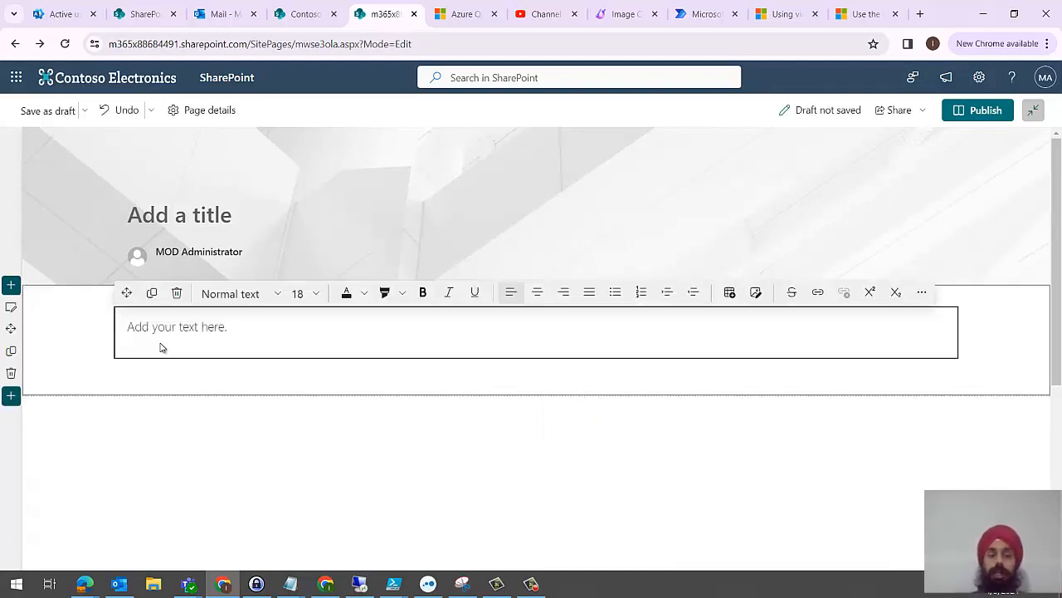
{"action": "type", "text": "asdfasdfasdf"}
{"action": "key", "text": "Return"}
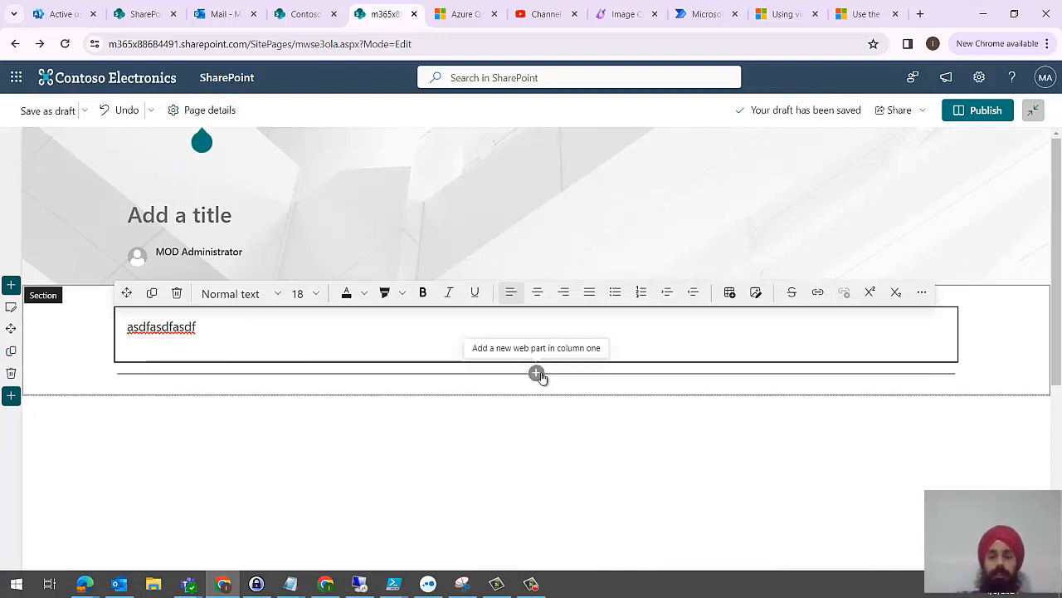
{"action": "left_click", "coordinate": [537, 373]}
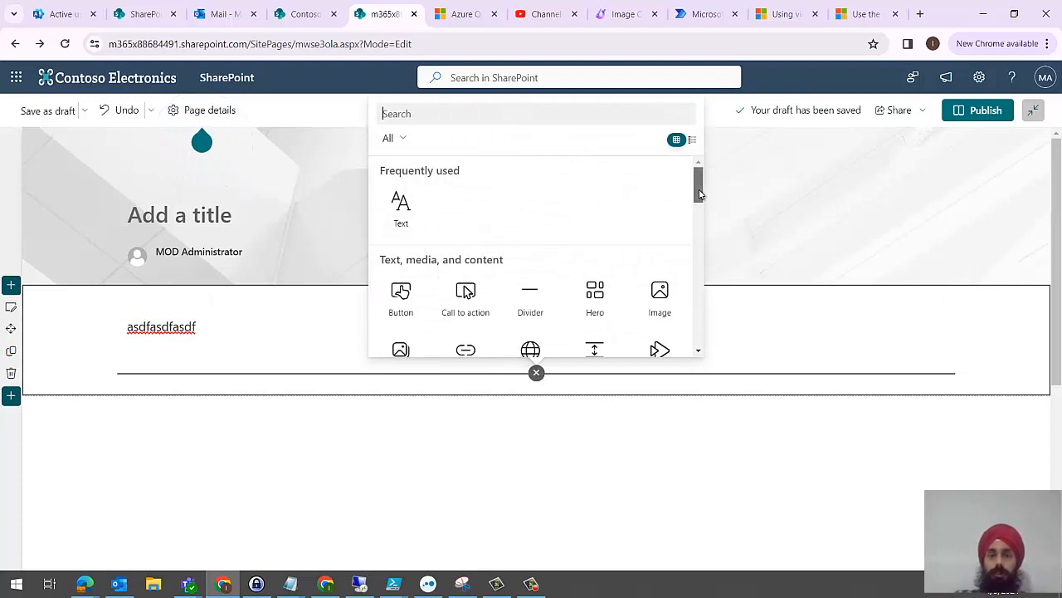
{"action": "left_click_drag", "start_coordinate": [693, 200], "coordinate": [701, 108]}
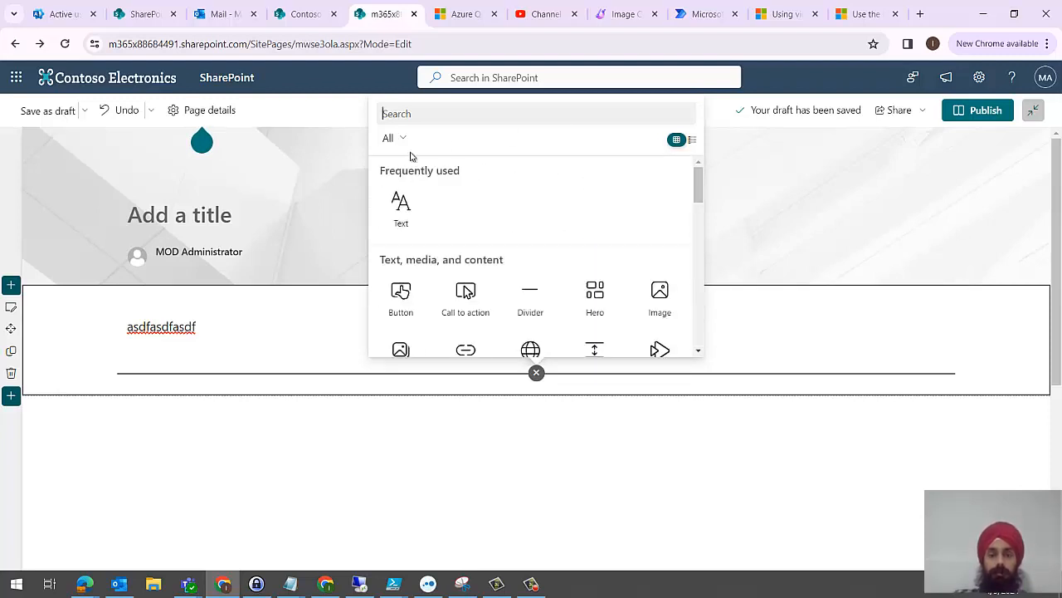
{"action": "left_click", "coordinate": [401, 306]}
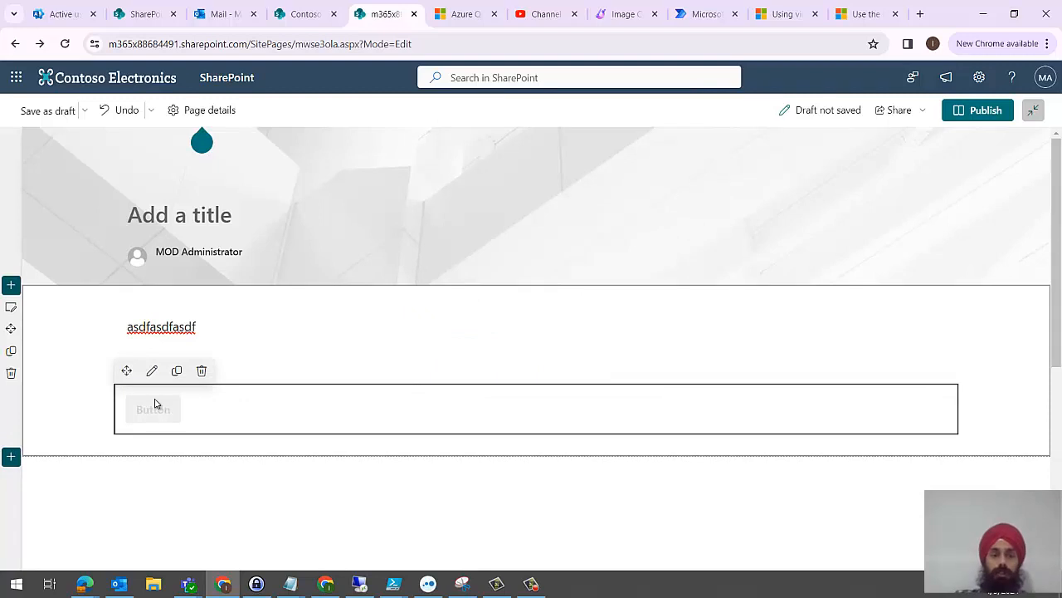
{"action": "left_click", "coordinate": [152, 371]}
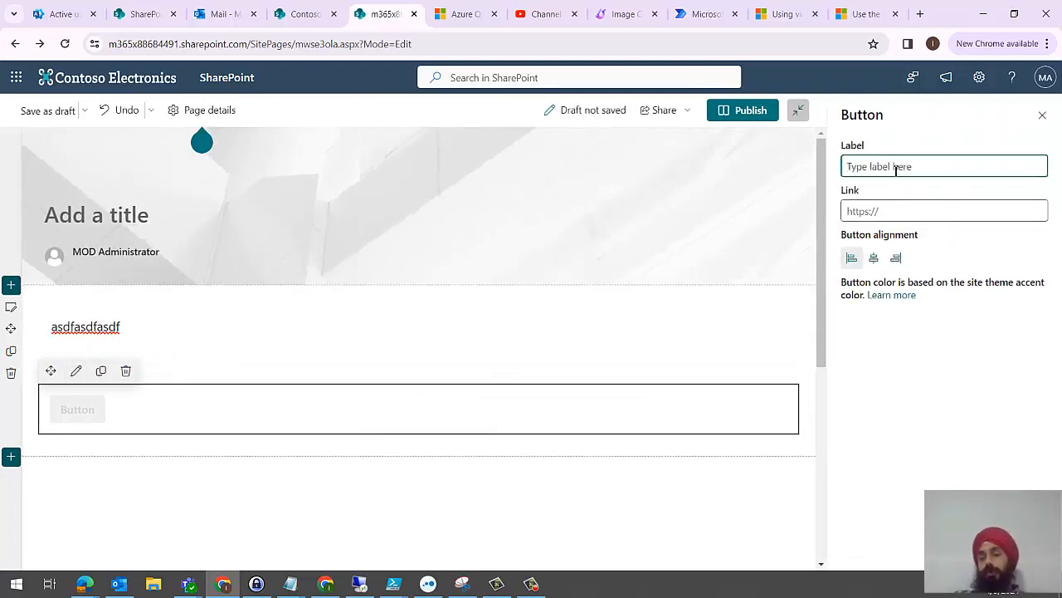
{"action": "type", "text": "Click"}
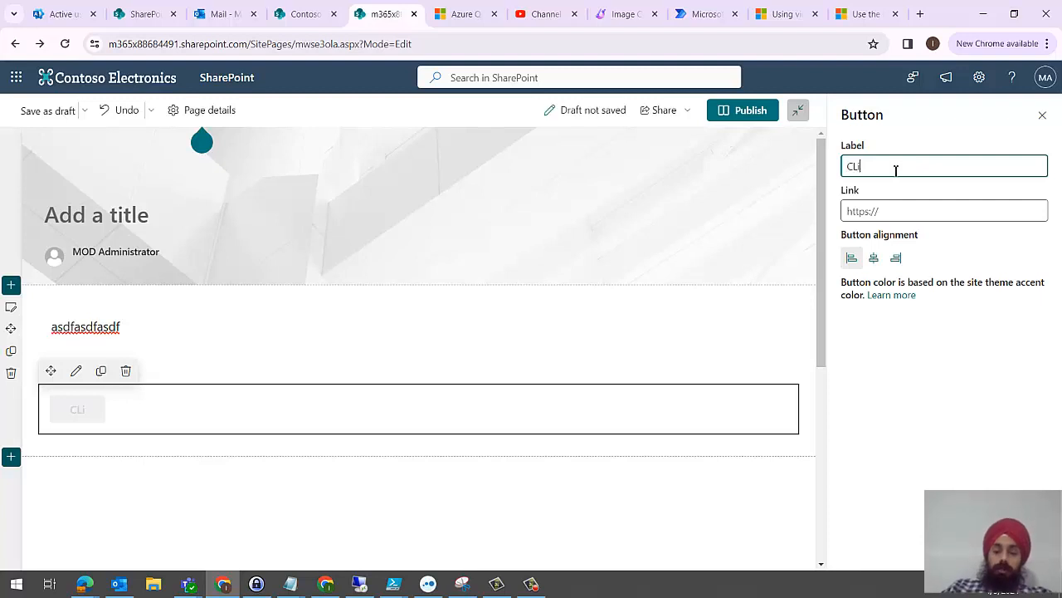
{"action": "type", "text": " here"}
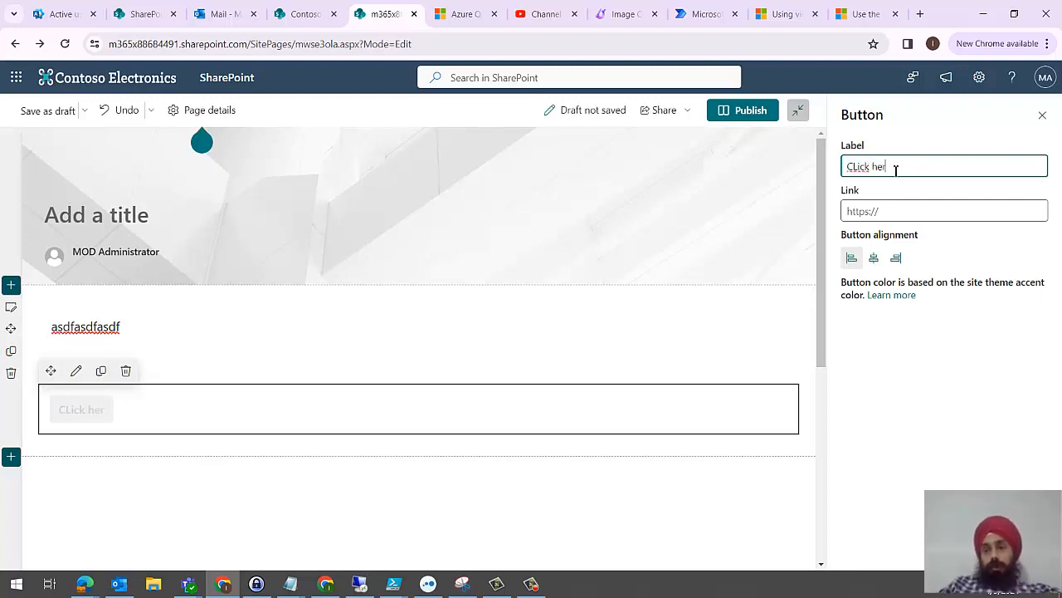
{"action": "left_click", "coordinate": [908, 213]}
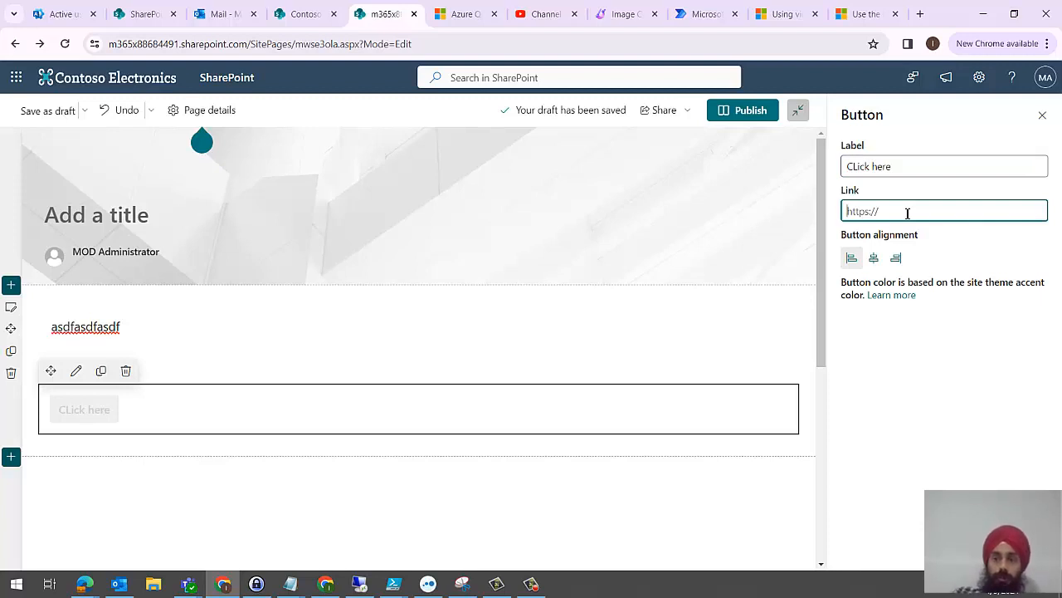
{"action": "type", "text": "itfreesupport.com"}
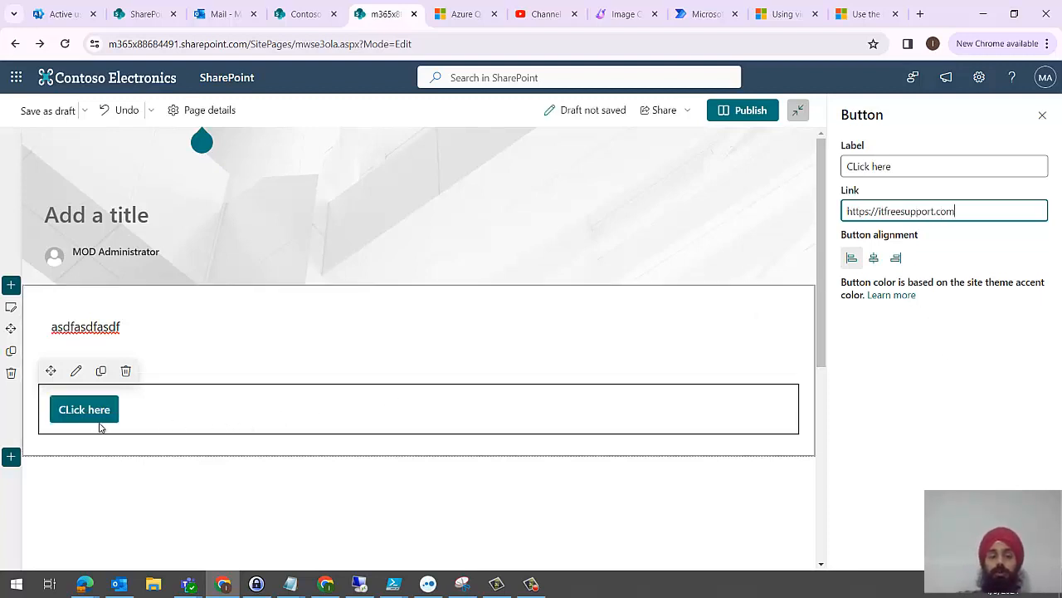
- Relabel the Button web part as "CLick for Itfreesuport" and align it to the center
{"action": "triple_click", "coordinate": [928, 167]}
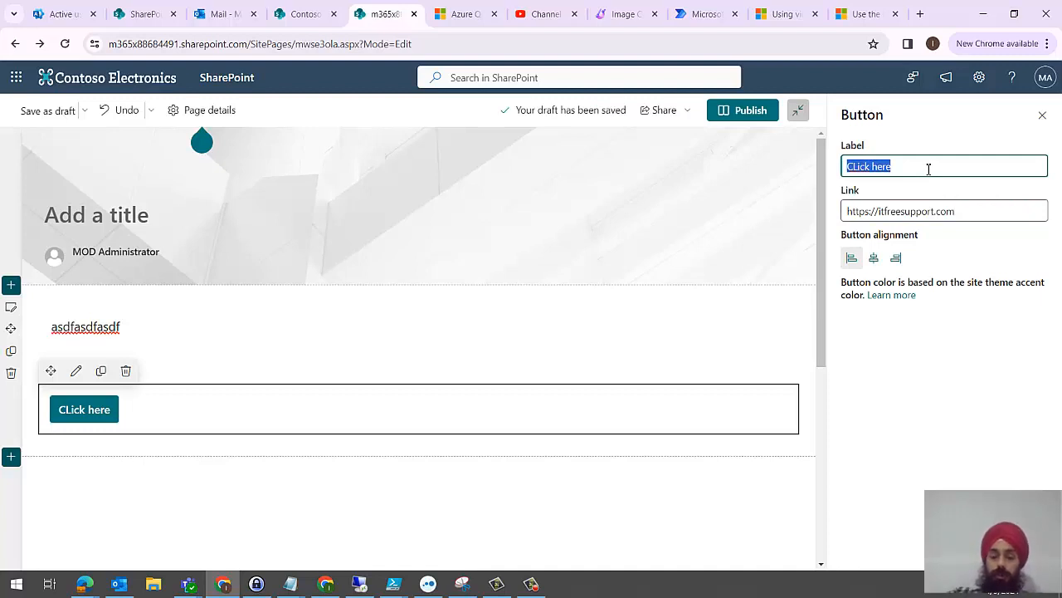
{"action": "type", "text": "Click for I"}
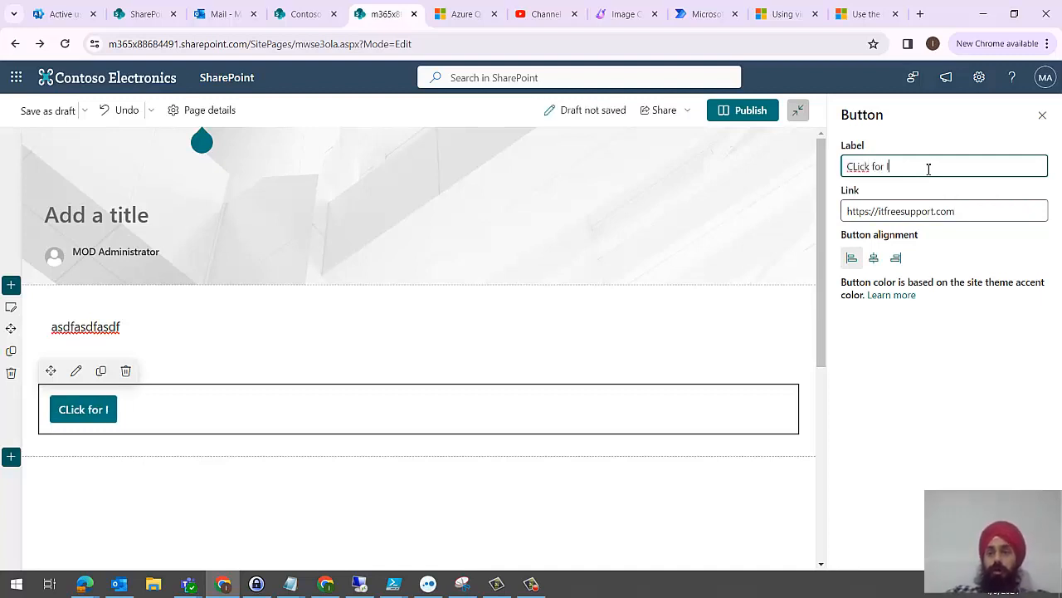
{"action": "type", "text": "tfreesuport"}
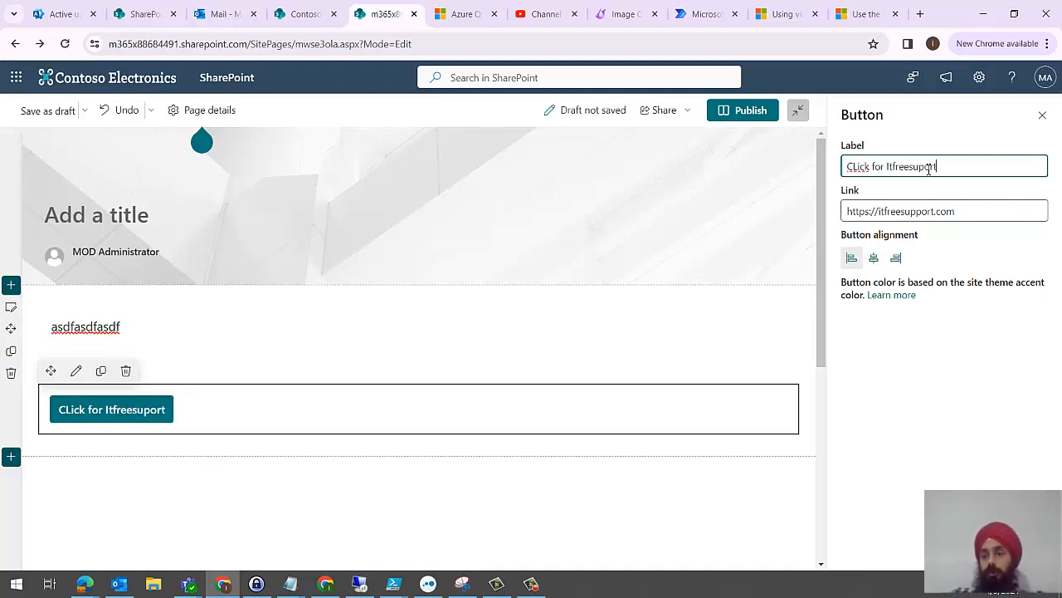
{"action": "left_click", "coordinate": [874, 258]}
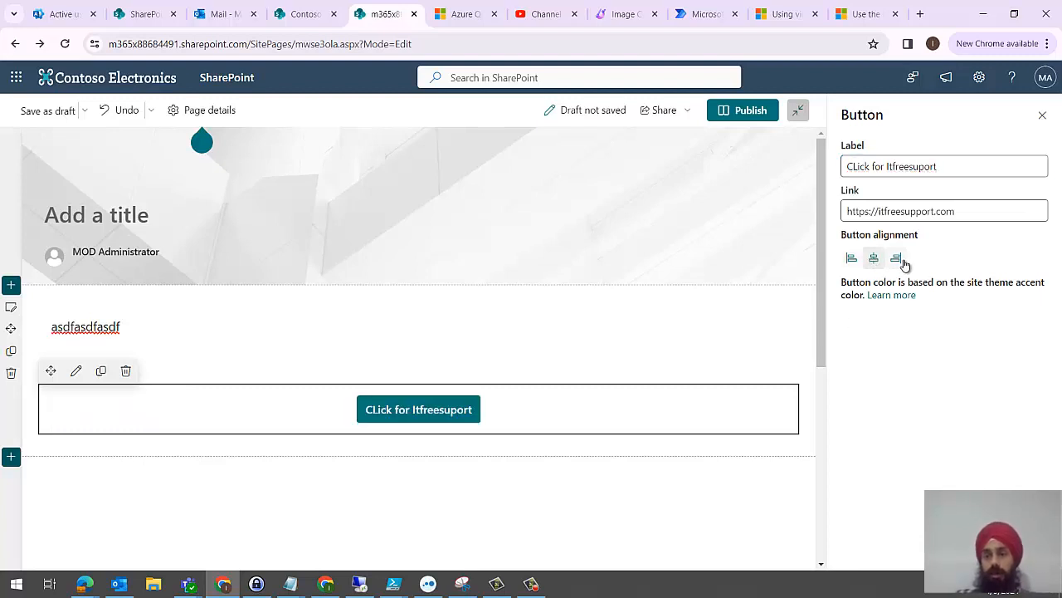
{"action": "left_click", "coordinate": [897, 260]}
{"action": "left_click", "coordinate": [873, 259]}
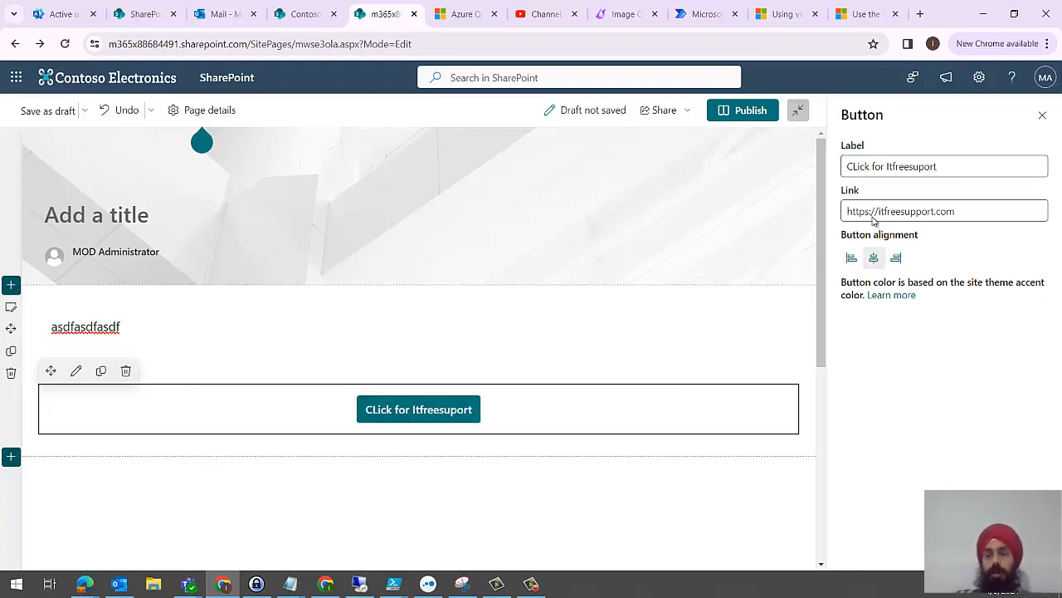
{"action": "left_click", "coordinate": [1043, 119]}
{"action": "left_click", "coordinate": [536, 446]}
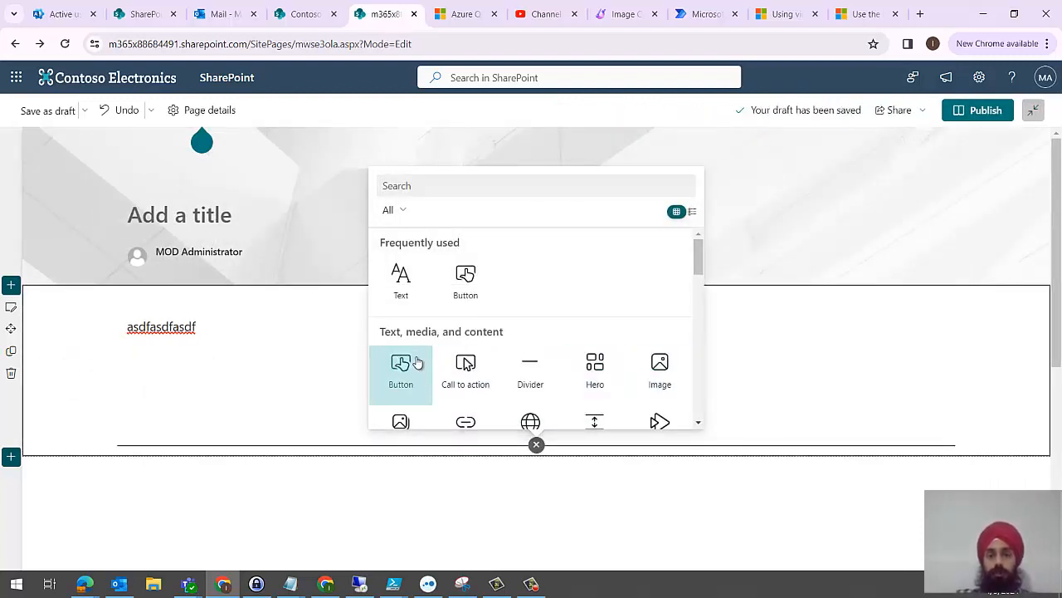
{"action": "left_click", "coordinate": [467, 363]}
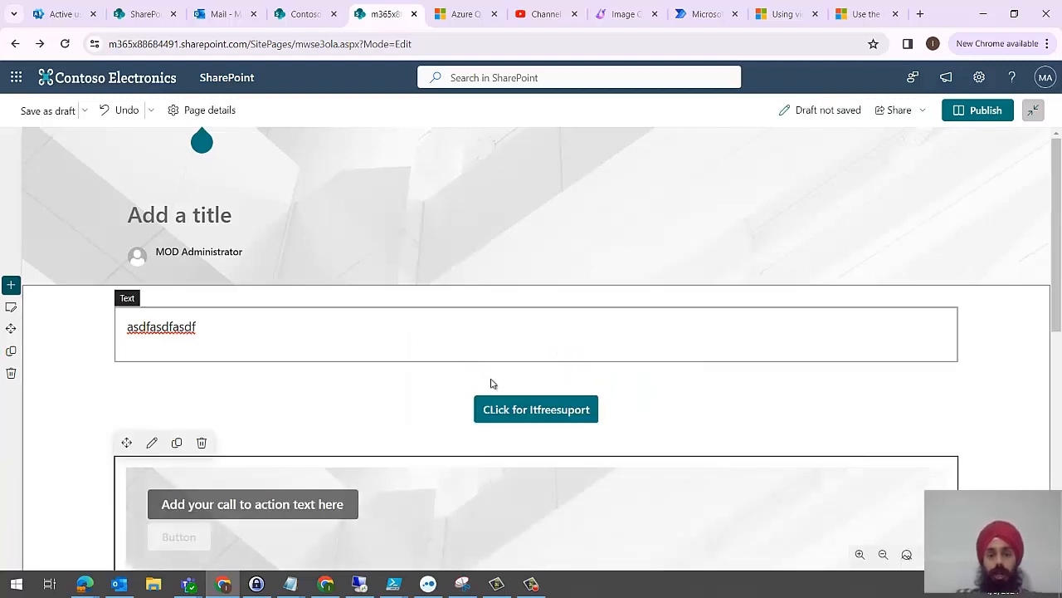
{"action": "left_click_drag", "start_coordinate": [1057, 230], "coordinate": [1057, 334]}
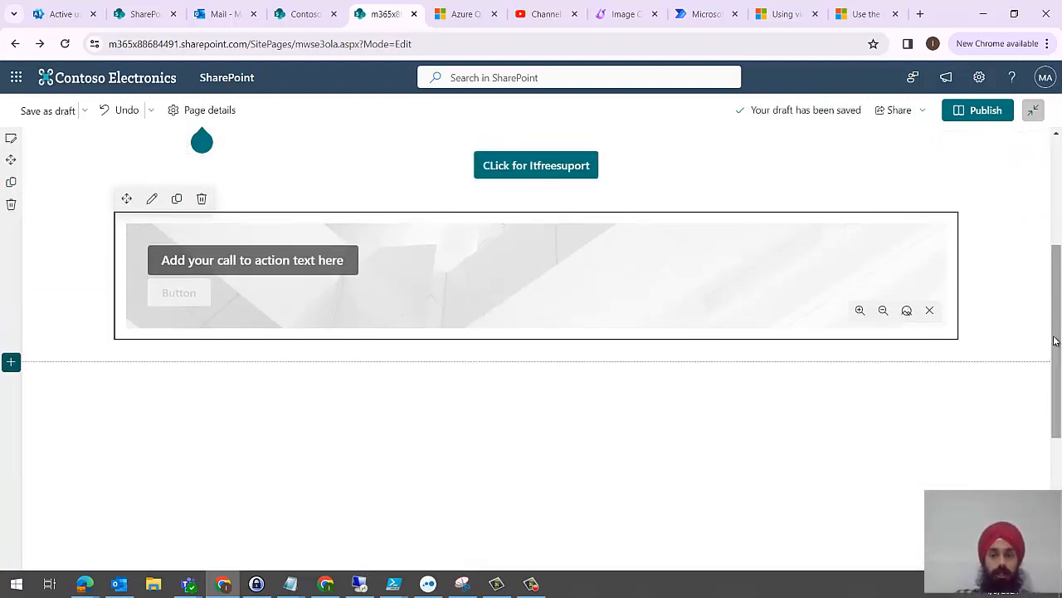
{"action": "left_click", "coordinate": [152, 198]}
{"action": "left_click", "coordinate": [903, 215]}
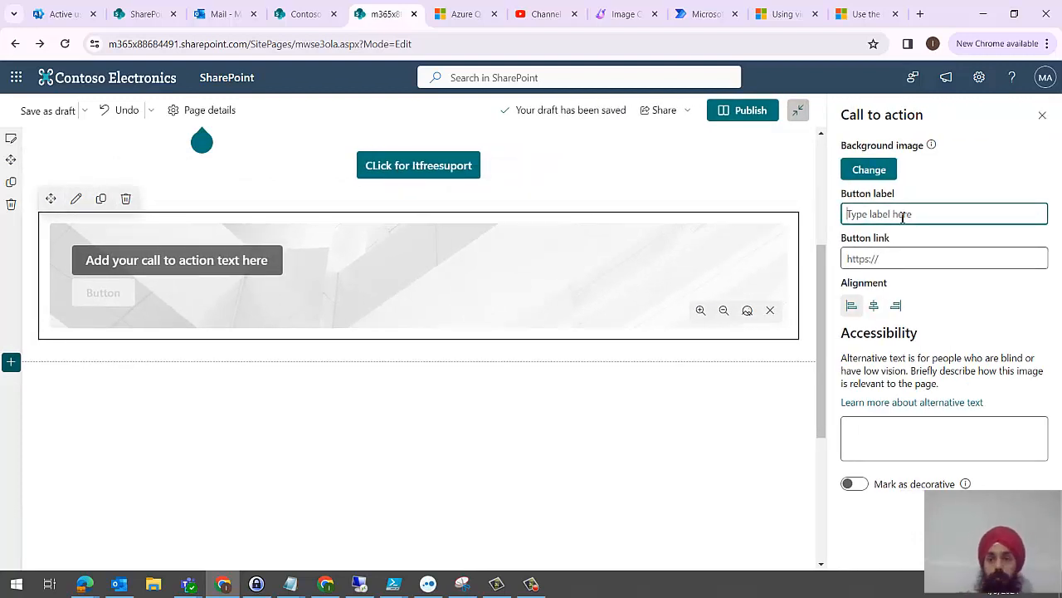
{"action": "type", "text": "It"}
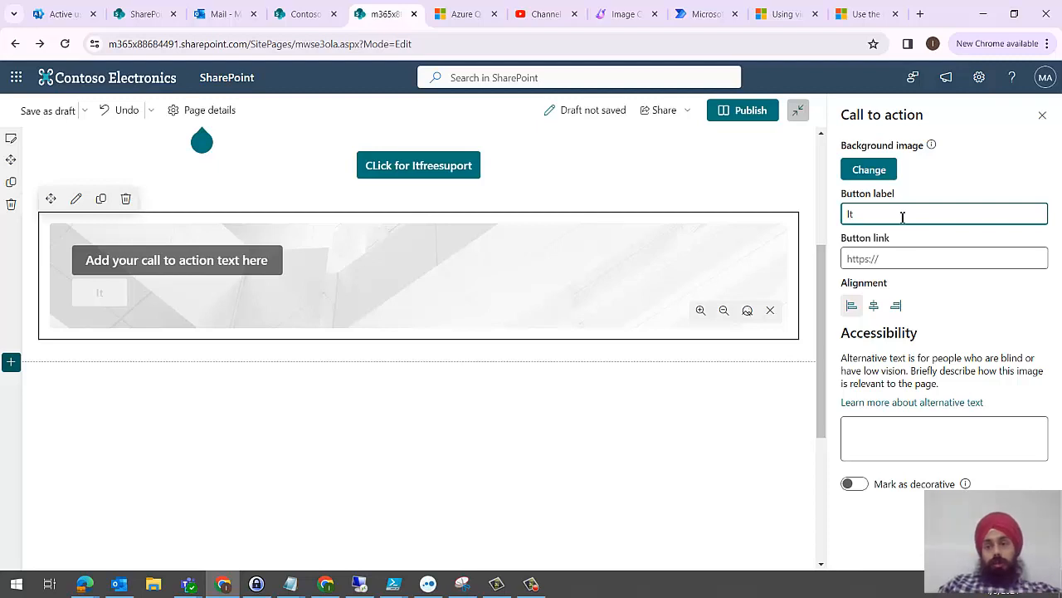
{"action": "type", "text": "Freesupport"}
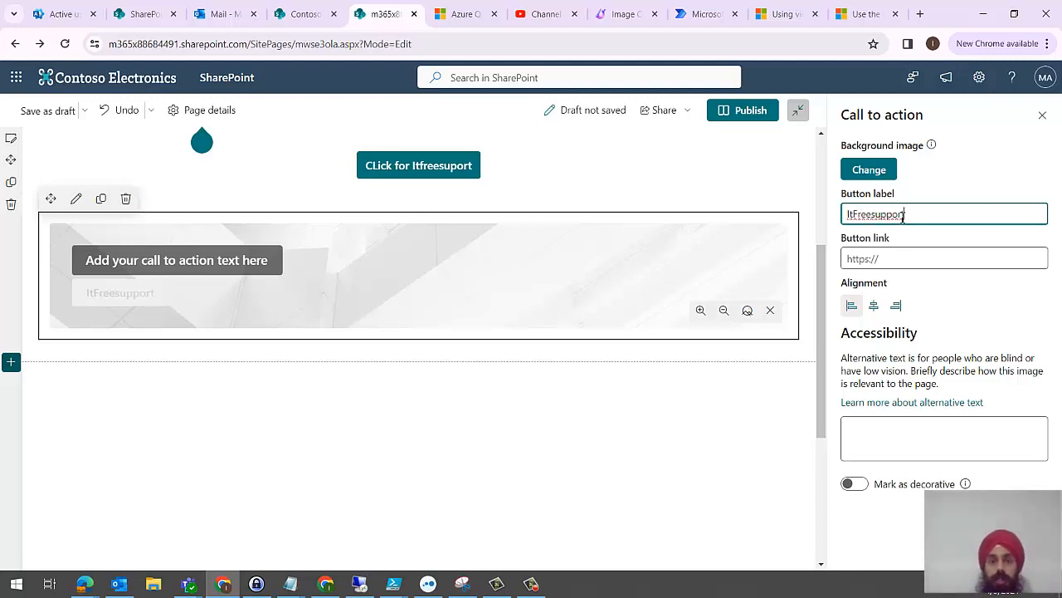
{"action": "left_click", "coordinate": [894, 260]}
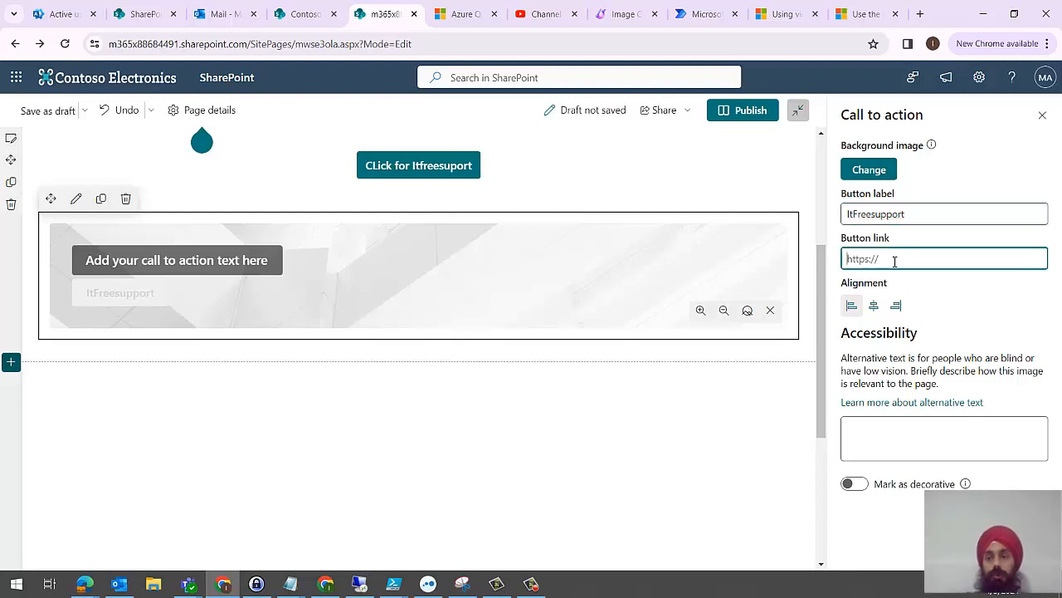
{"action": "type", "text": "itfreesupport.com"}
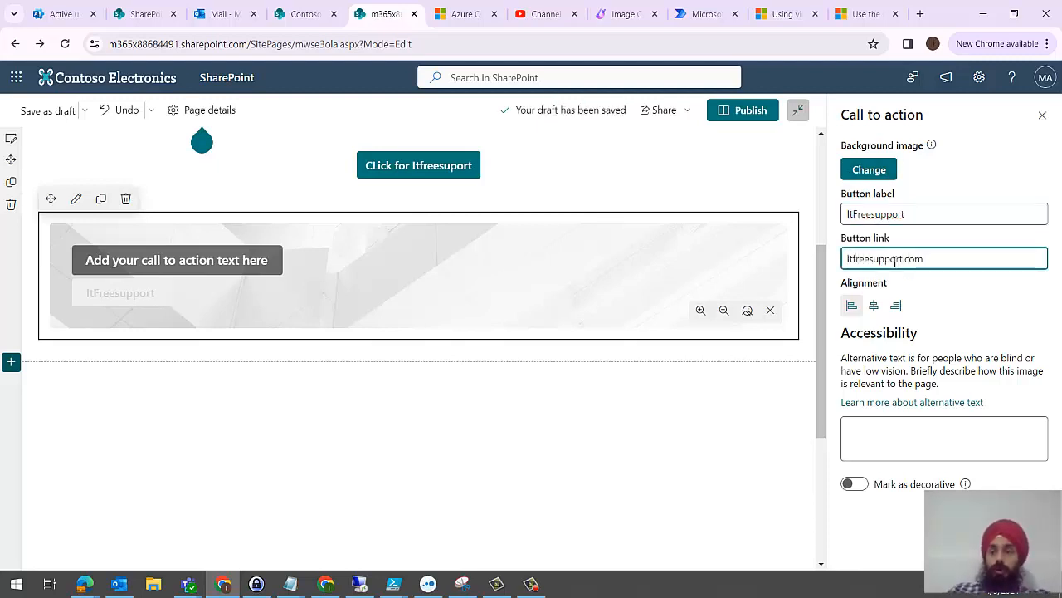
{"action": "left_click", "coordinate": [980, 343]}
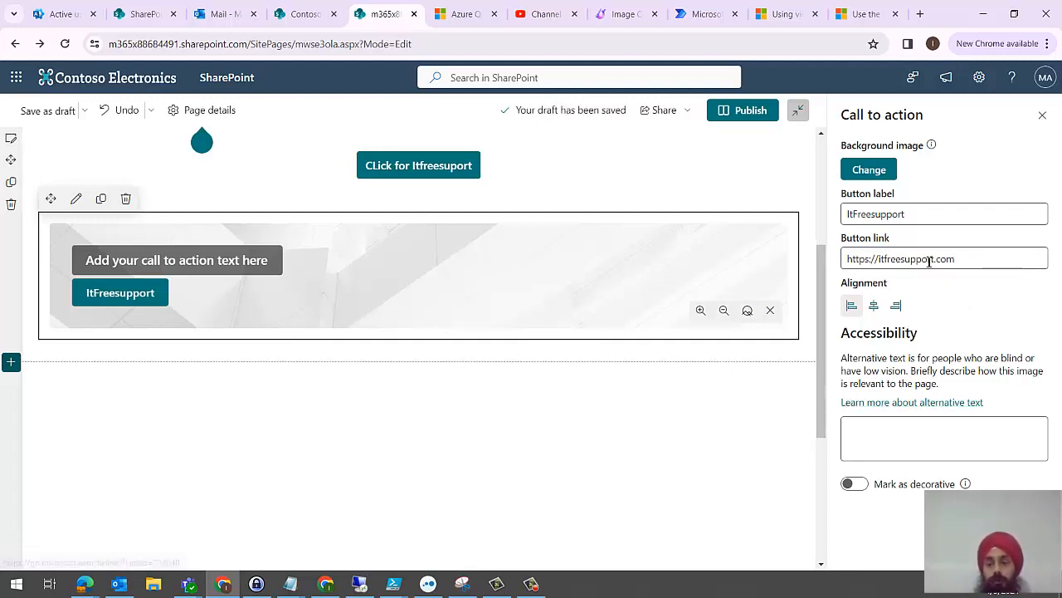
{"action": "left_click", "coordinate": [873, 305]}
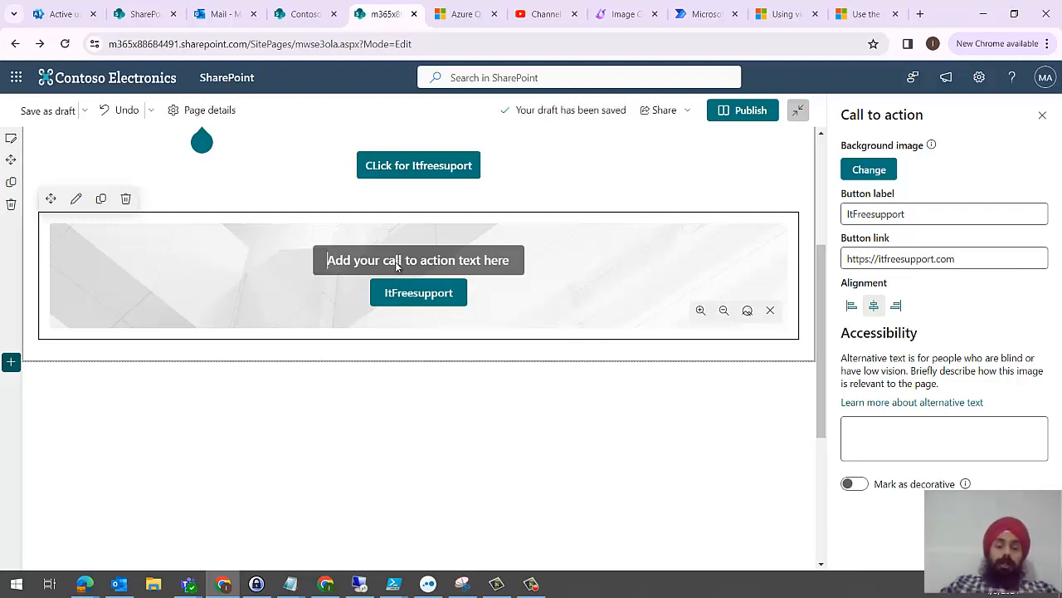
- Set the call to action text to "By cliking this you will visit my website" and mark its background image as decorative
{"action": "type", "text": "By clik"}
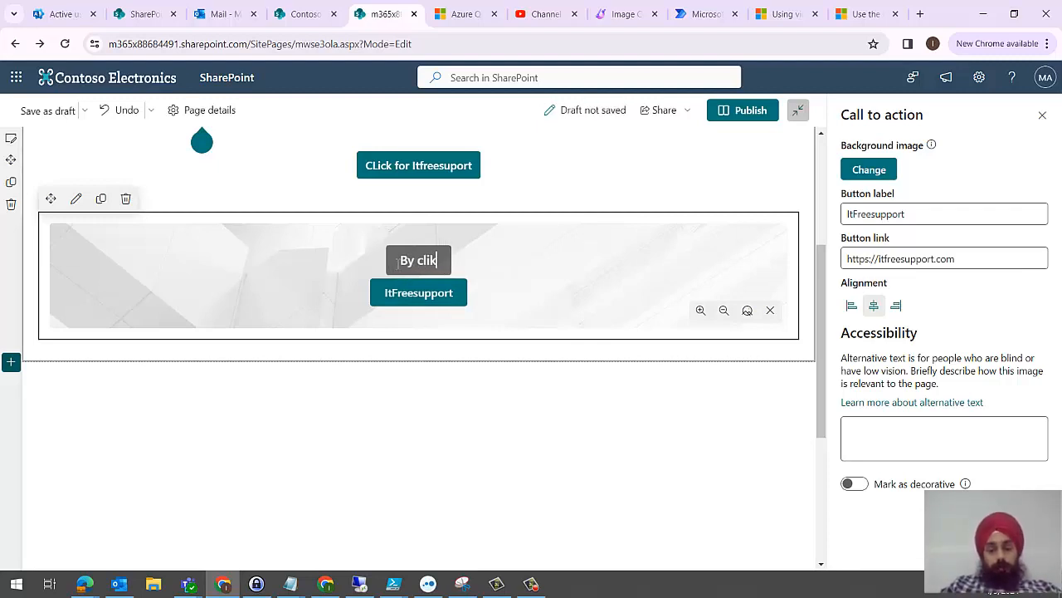
{"action": "type", "text": "ing this you a"}
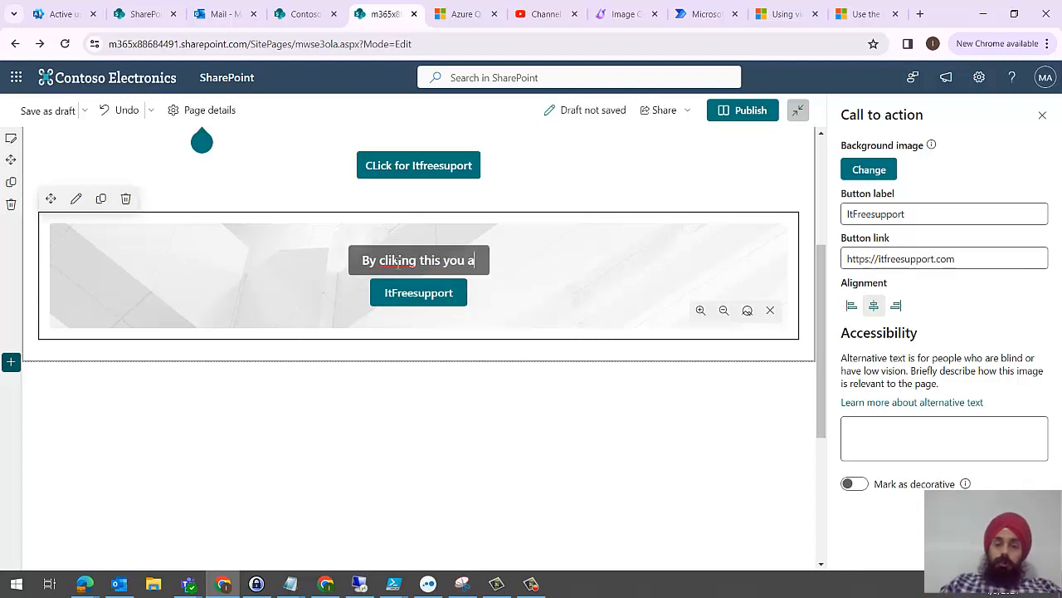
{"action": "key", "text": "BackSpace"}
{"action": "type", "text": "will visit"}
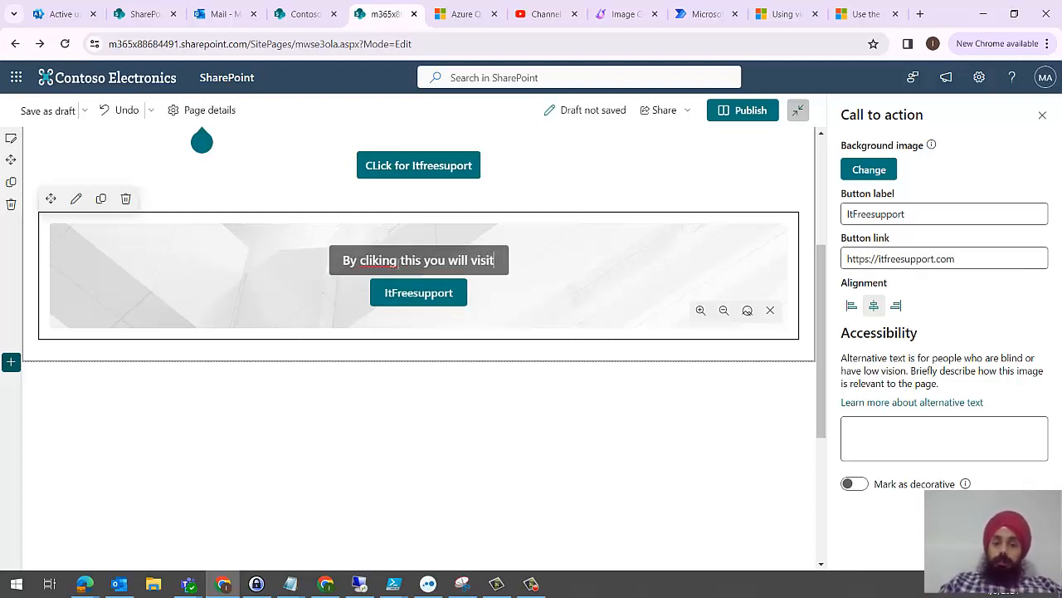
{"action": "type", "text": " my websit"}
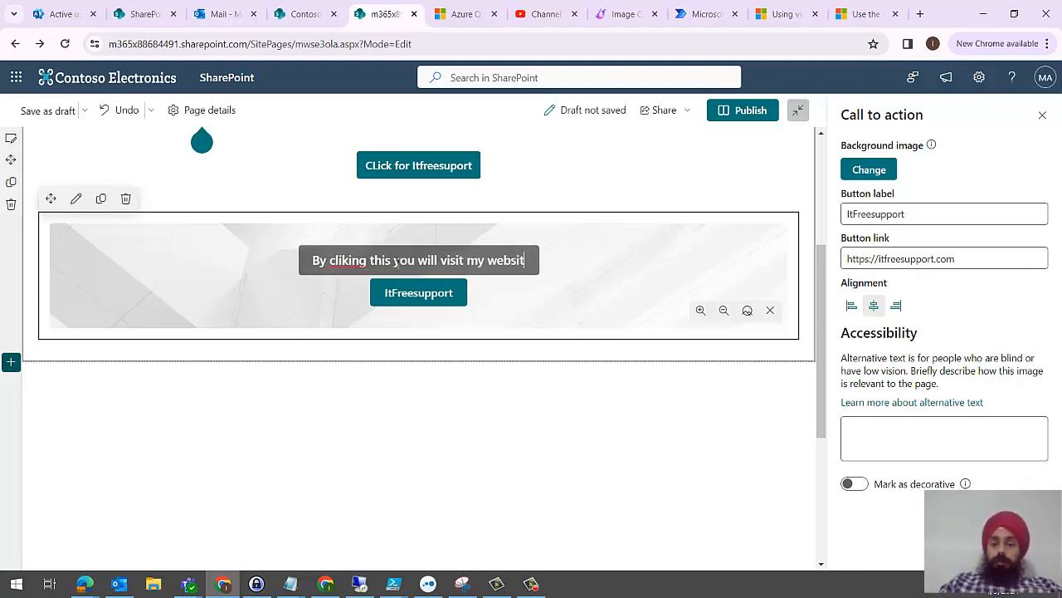
{"action": "type", "text": "e"}
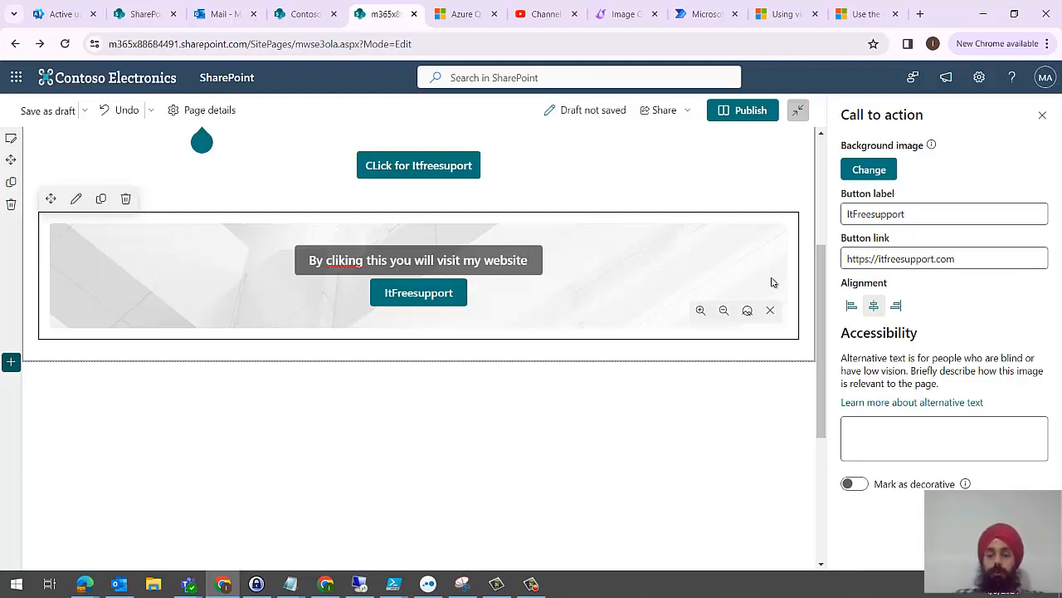
{"action": "left_click", "coordinate": [854, 485]}
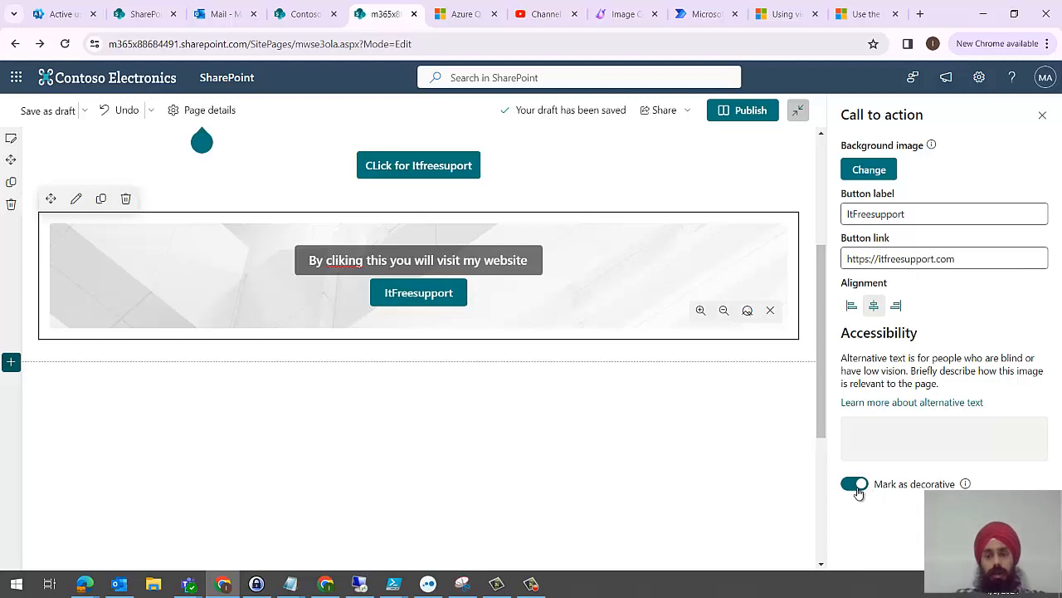
- Turn off the decorative marking for the Call to action web part's background image
{"action": "left_click", "coordinate": [858, 489]}
{"action": "left_click", "coordinate": [858, 488]}
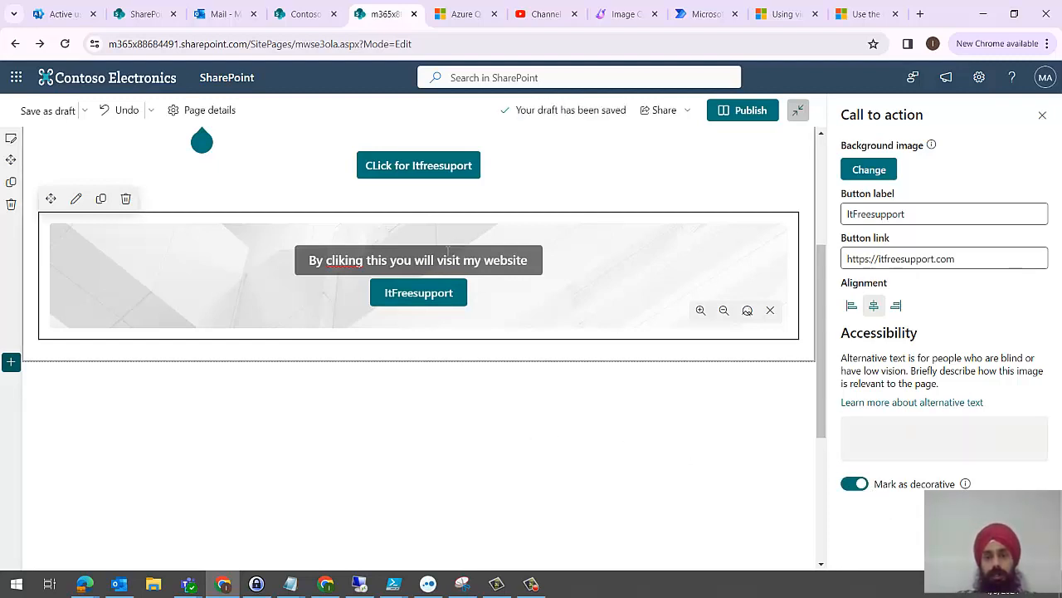
{"action": "left_click", "coordinate": [855, 486]}
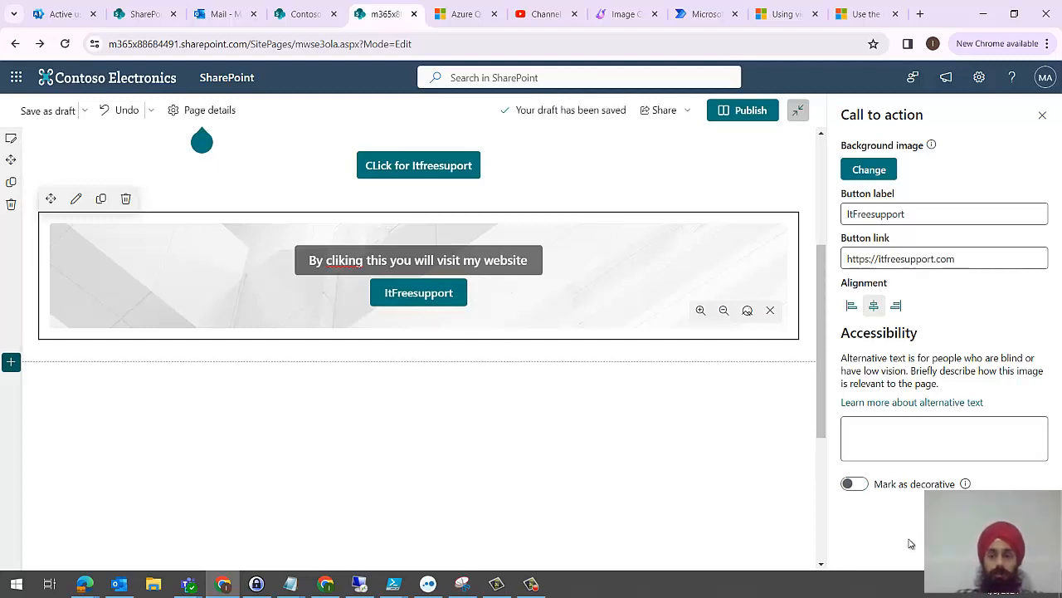
{"action": "mouse_move", "coordinate": [966, 484]}
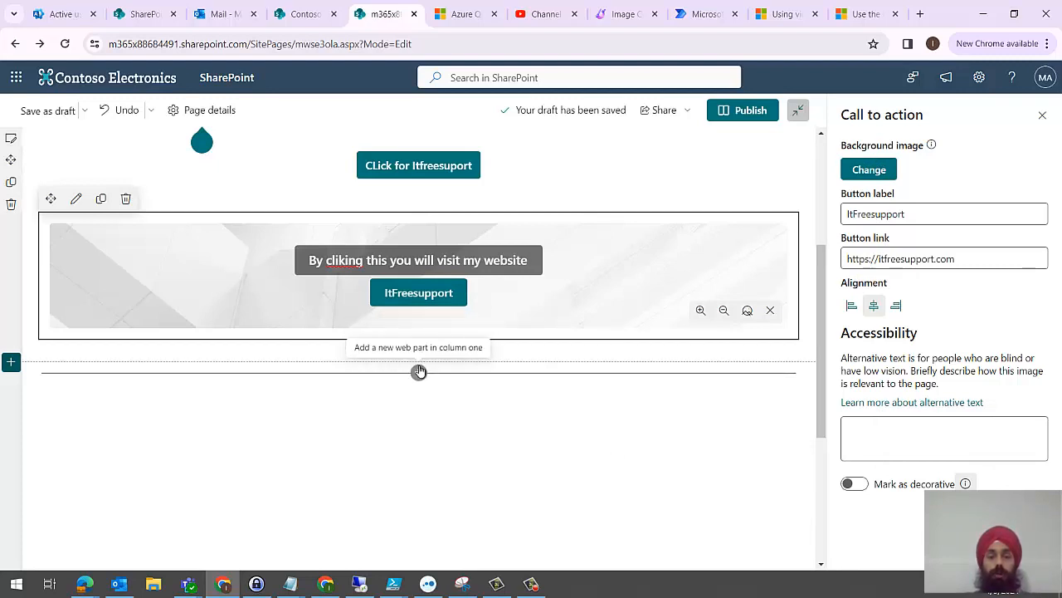
- Try to change the section layout below the call to action to three columns
{"action": "left_click", "coordinate": [419, 371]}
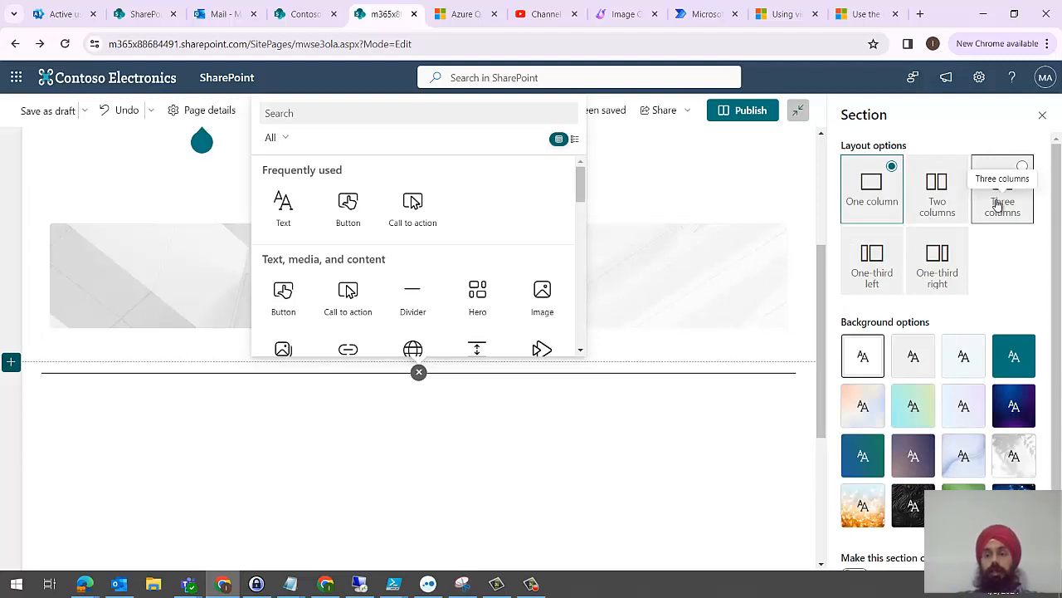
{"action": "key", "text": "Escape"}
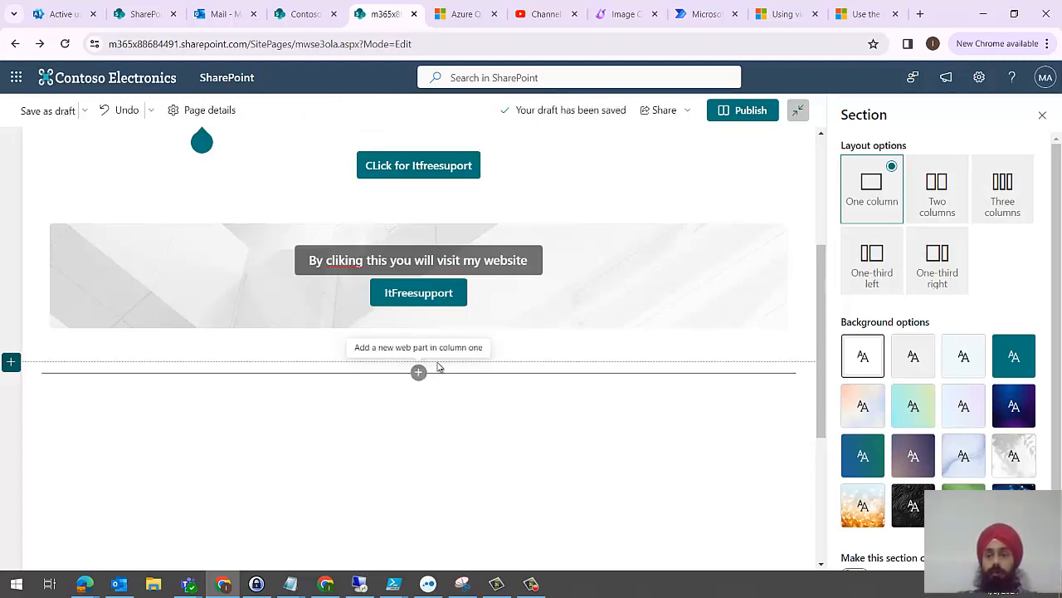
{"action": "left_click", "coordinate": [1024, 172]}
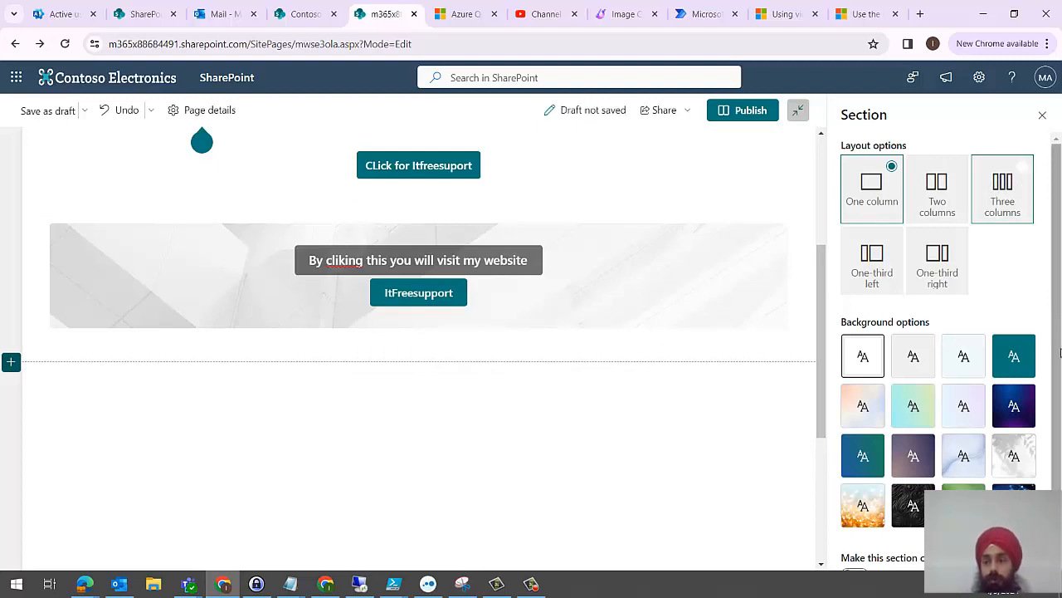
{"action": "scroll", "coordinate": [1060, 353], "scroll_direction": "down", "scroll_amount": 1}
{"action": "scroll", "coordinate": [1059, 353], "scroll_direction": "up", "scroll_amount": 1}
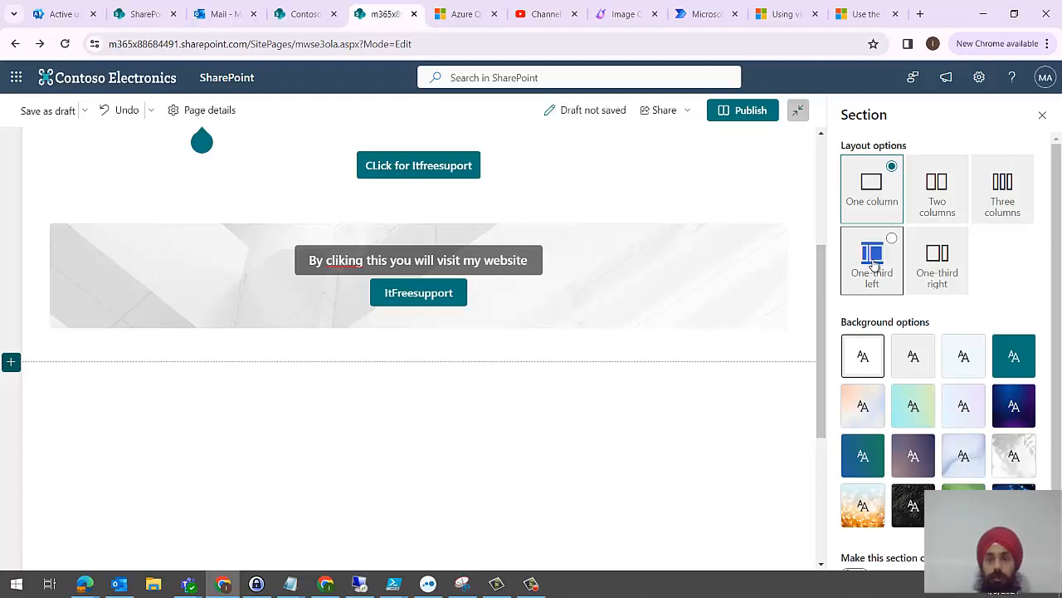
- Delete the Call to action web part and try the three-column section layout again
{"action": "left_click", "coordinate": [639, 303]}
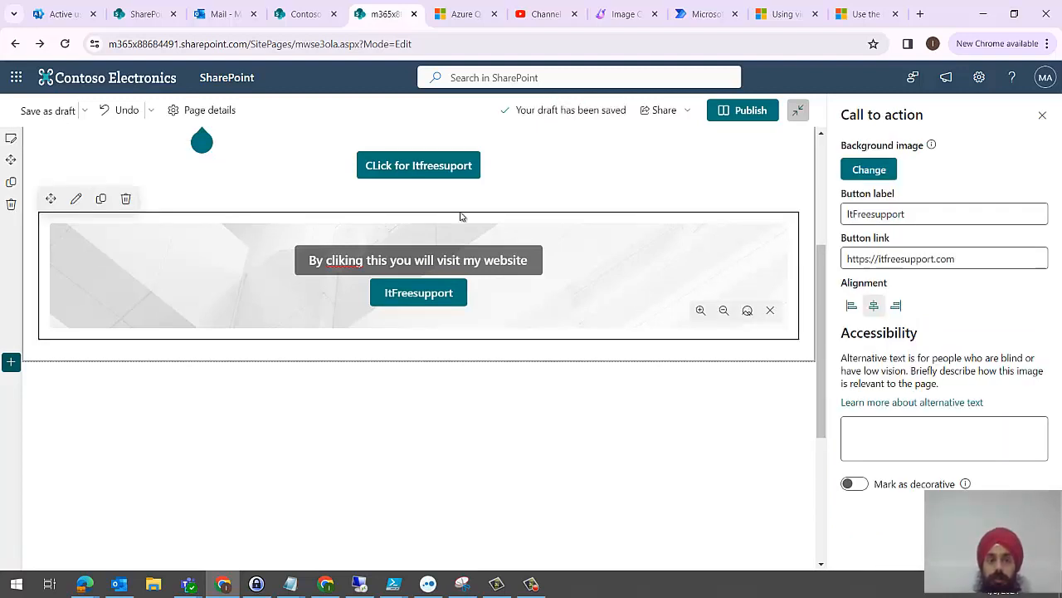
{"action": "left_click", "coordinate": [125, 199]}
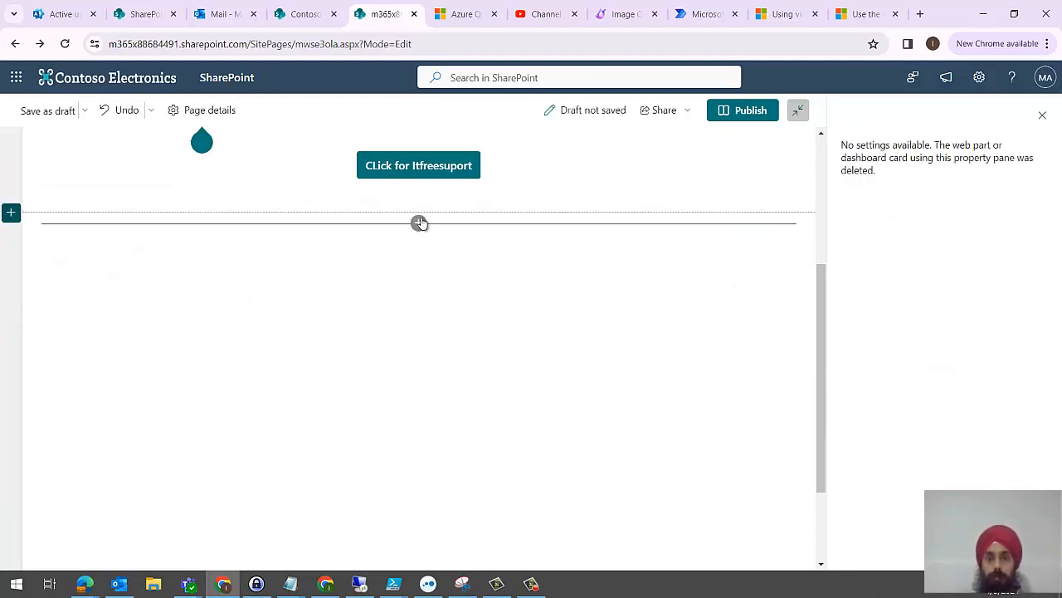
{"action": "left_click", "coordinate": [420, 222]}
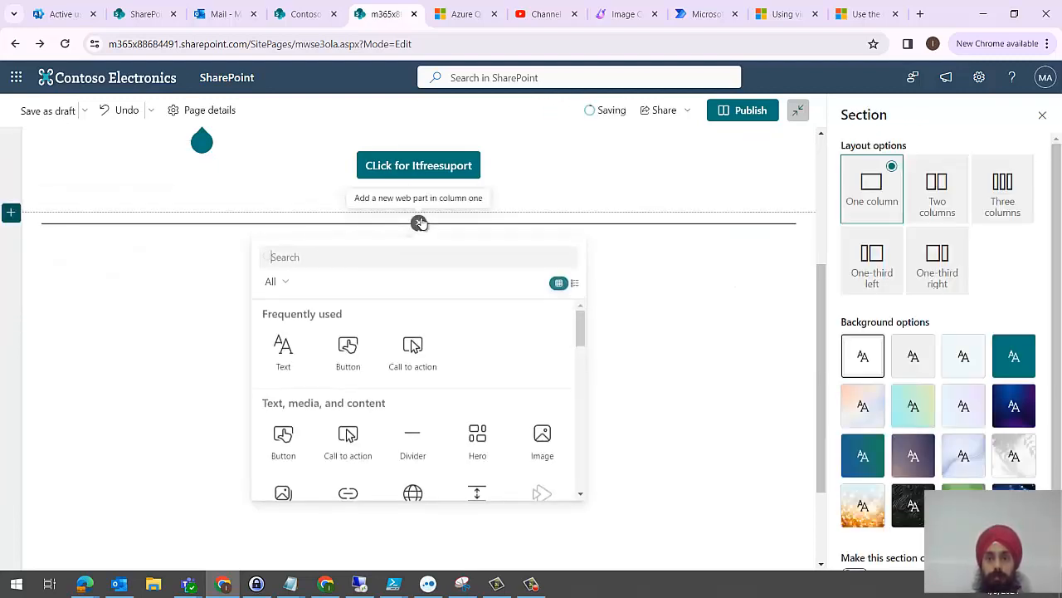
{"action": "left_click", "coordinate": [978, 191]}
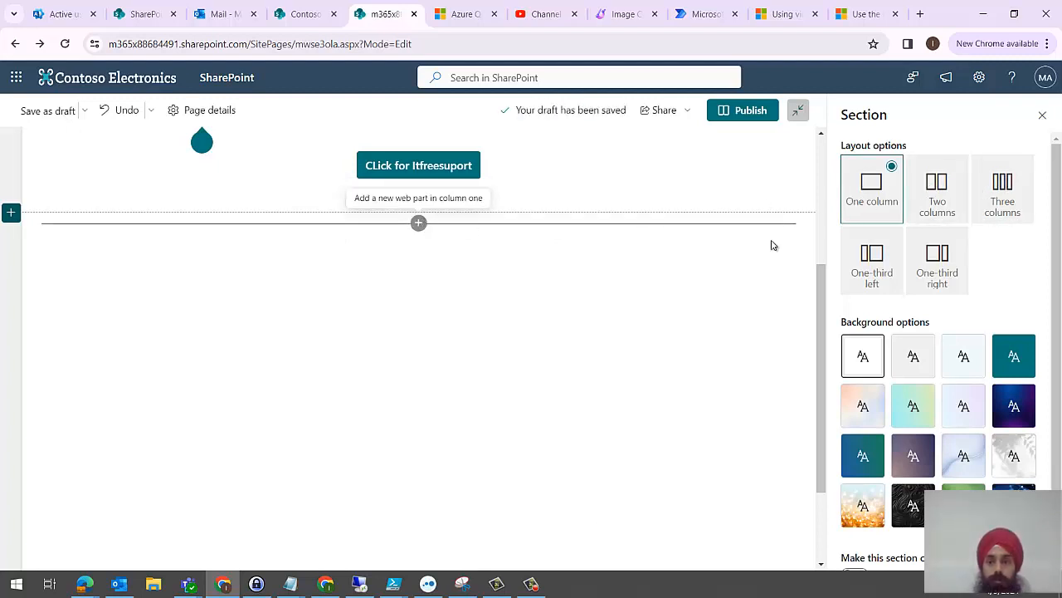
{"action": "left_click", "coordinate": [1024, 174]}
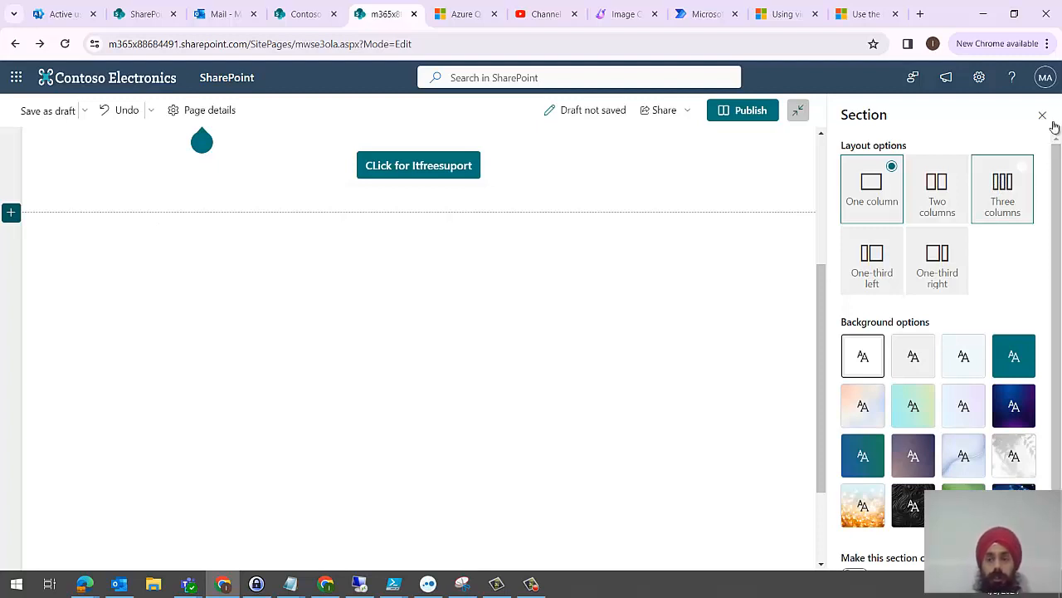
- Try out a Hero web part below the button and delete it
{"action": "left_click", "coordinate": [419, 224]}
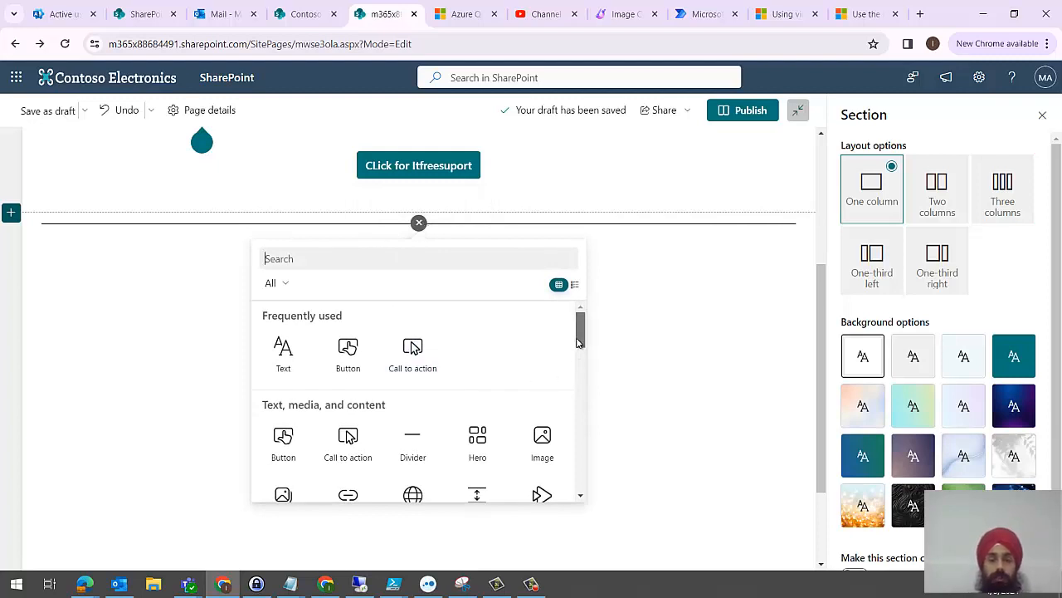
{"action": "scroll", "coordinate": [578, 350], "scroll_direction": "down", "scroll_amount": 1}
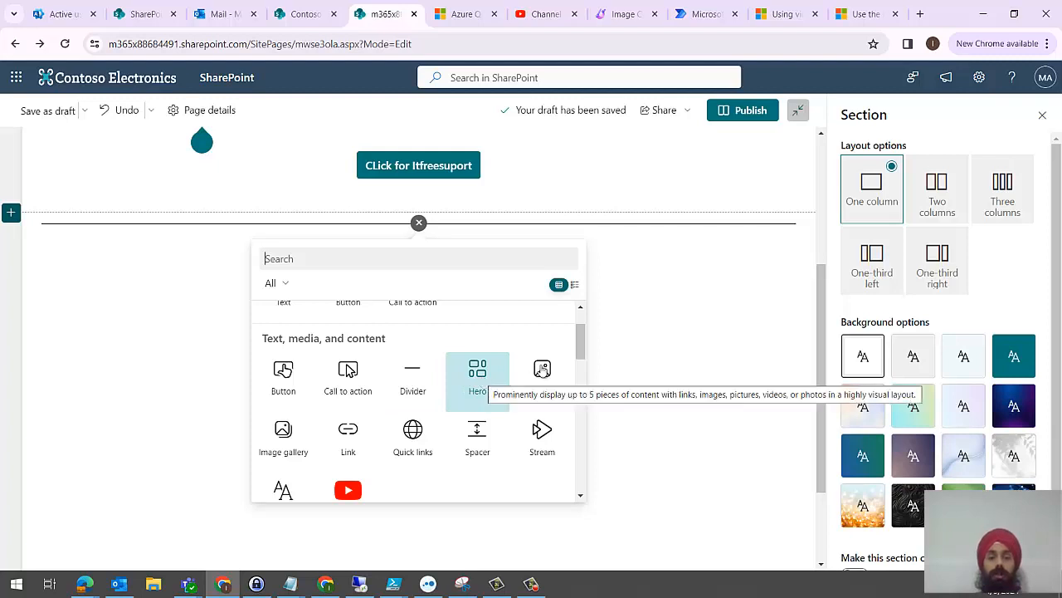
{"action": "left_click", "coordinate": [478, 375]}
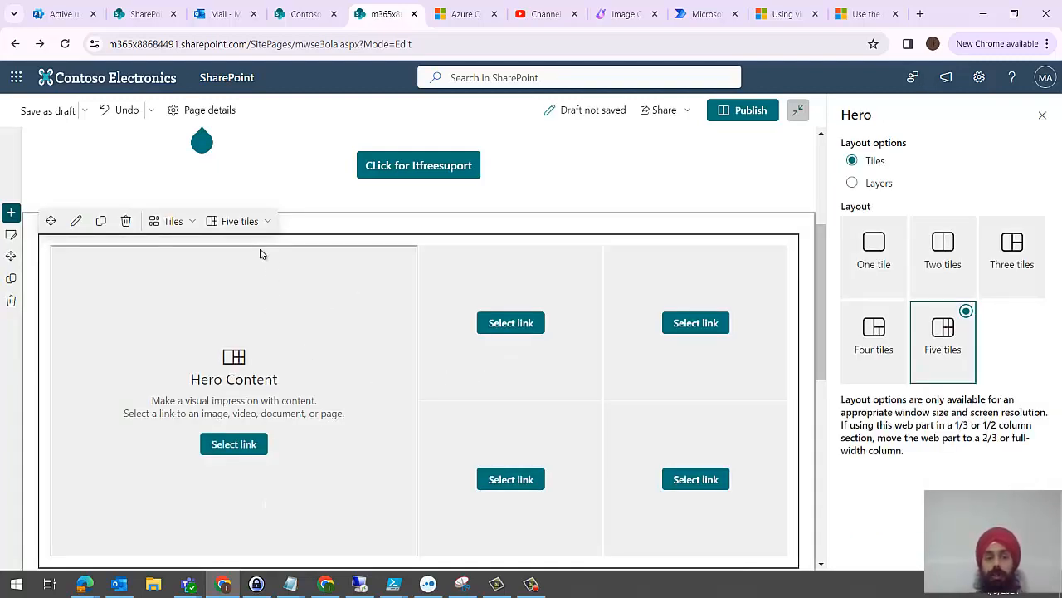
{"action": "left_click", "coordinate": [126, 221]}
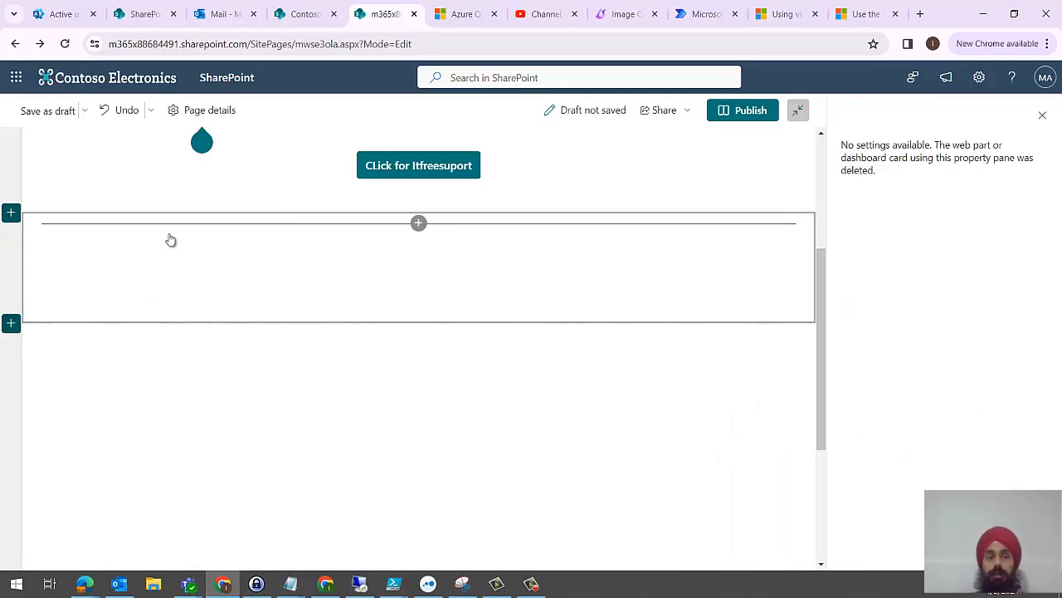
- Add an Image web part below the button using the recent image learning-1
{"action": "left_click", "coordinate": [419, 224]}
{"action": "left_click", "coordinate": [545, 450]}
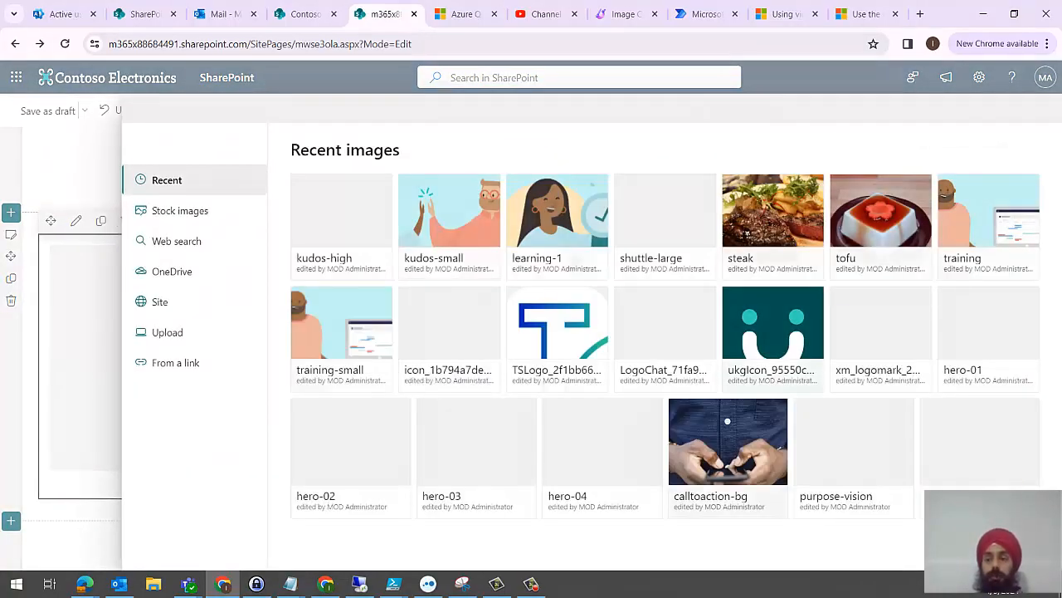
{"action": "left_click", "coordinate": [561, 223]}
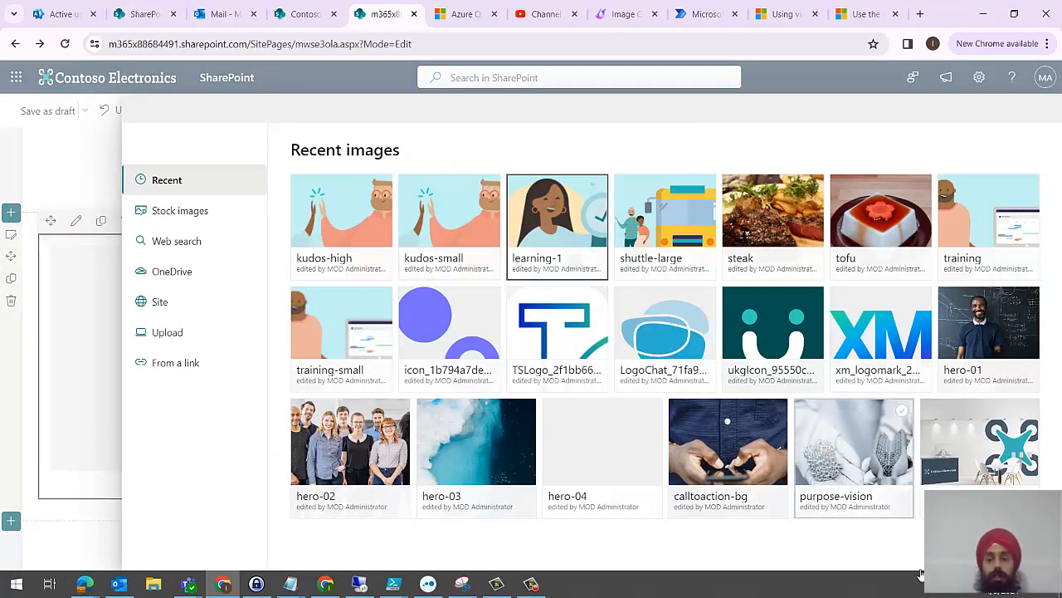
{"action": "left_click", "coordinate": [555, 267]}
{"action": "left_click", "coordinate": [955, 550]}
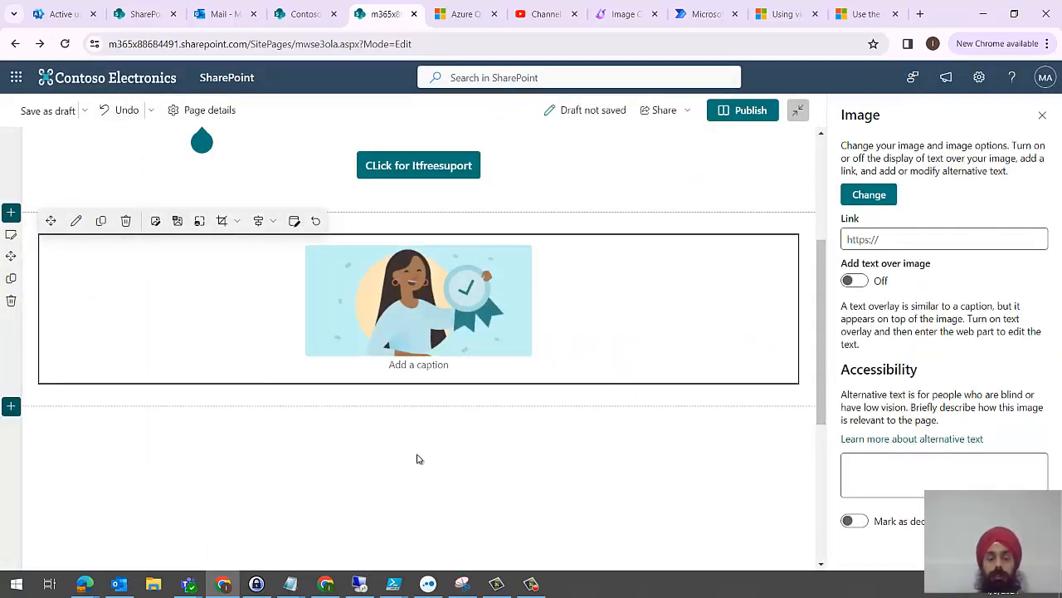
- Add a Link web part below the image and look over its title and description fields
{"action": "left_click", "coordinate": [419, 393]}
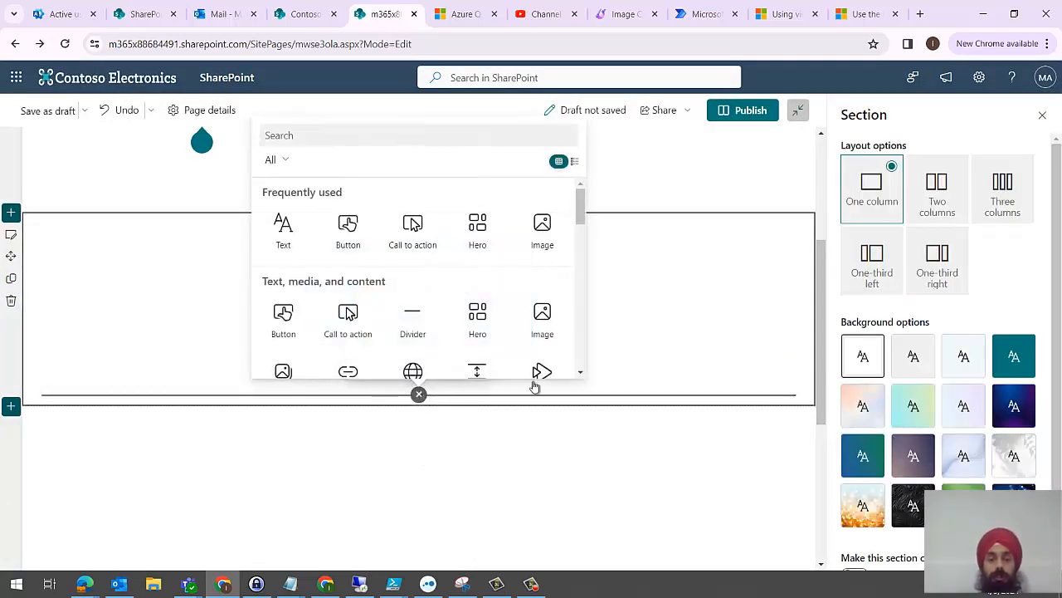
{"action": "left_click", "coordinate": [580, 378]}
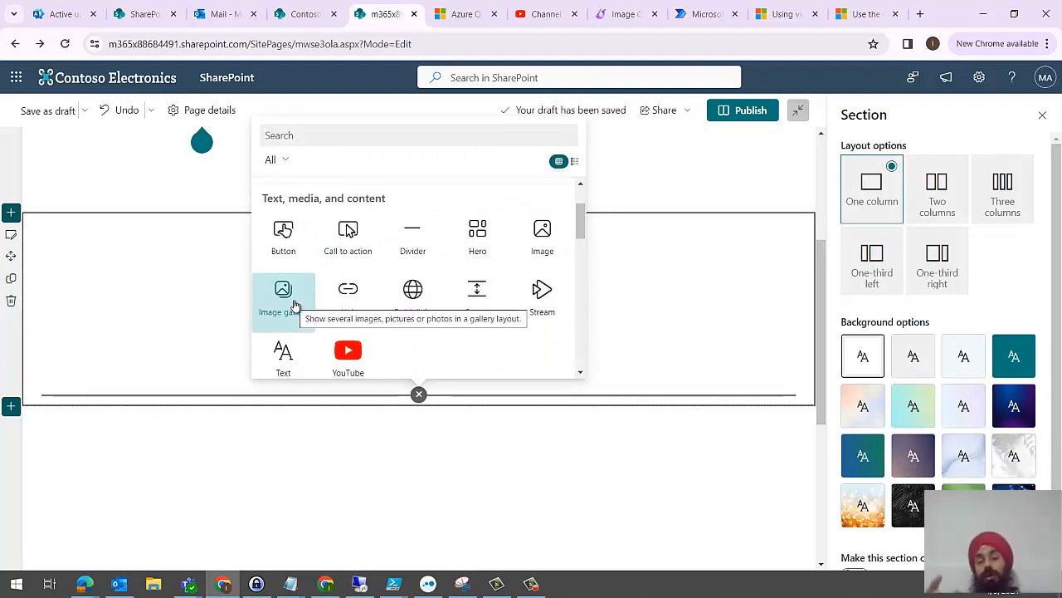
{"action": "left_click", "coordinate": [348, 298]}
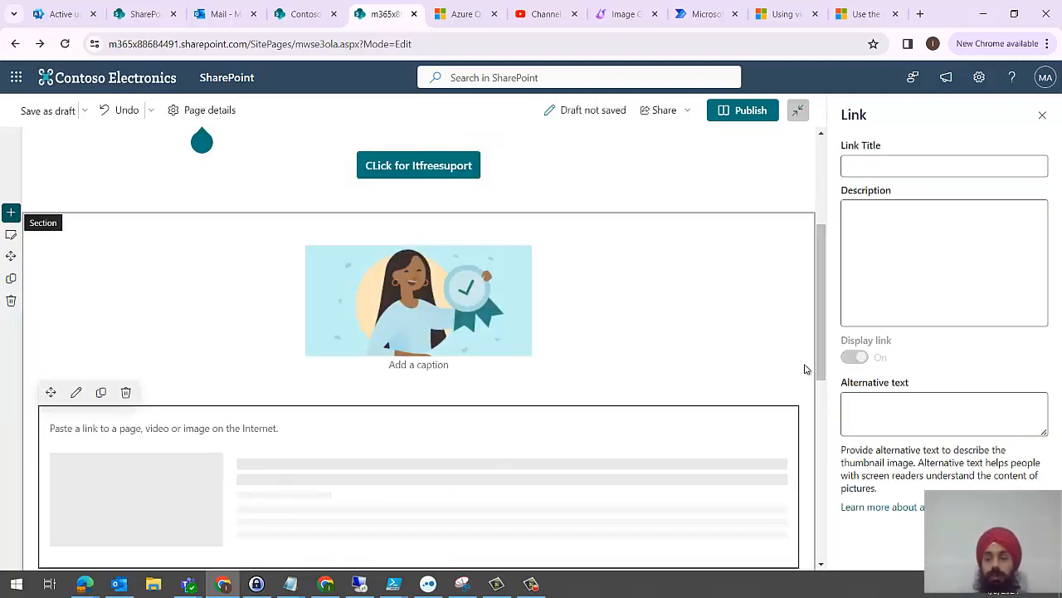
{"action": "scroll", "coordinate": [817, 398], "scroll_direction": "down", "scroll_amount": 4}
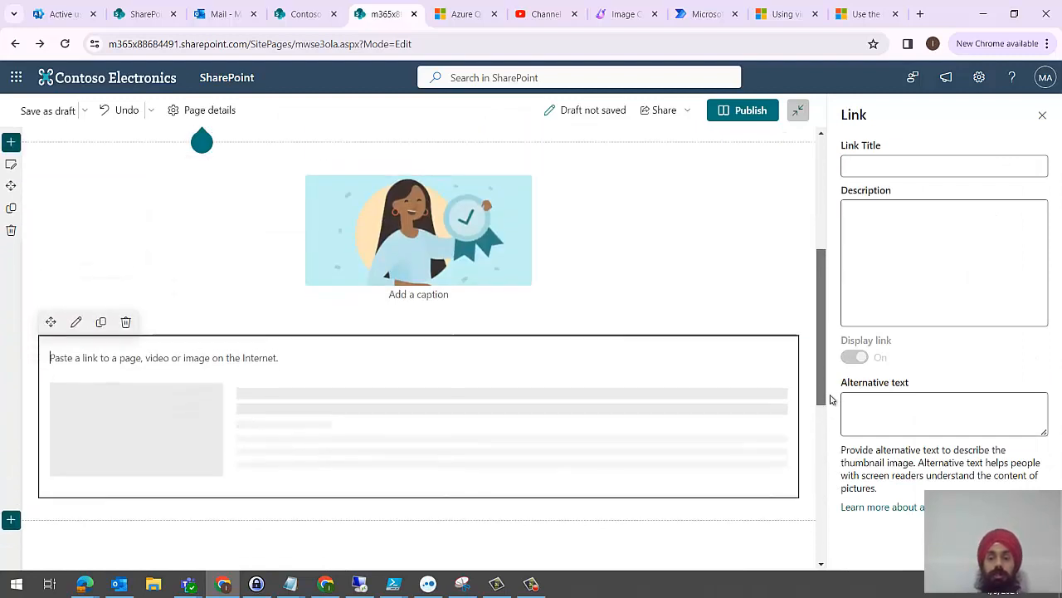
{"action": "left_click", "coordinate": [951, 160]}
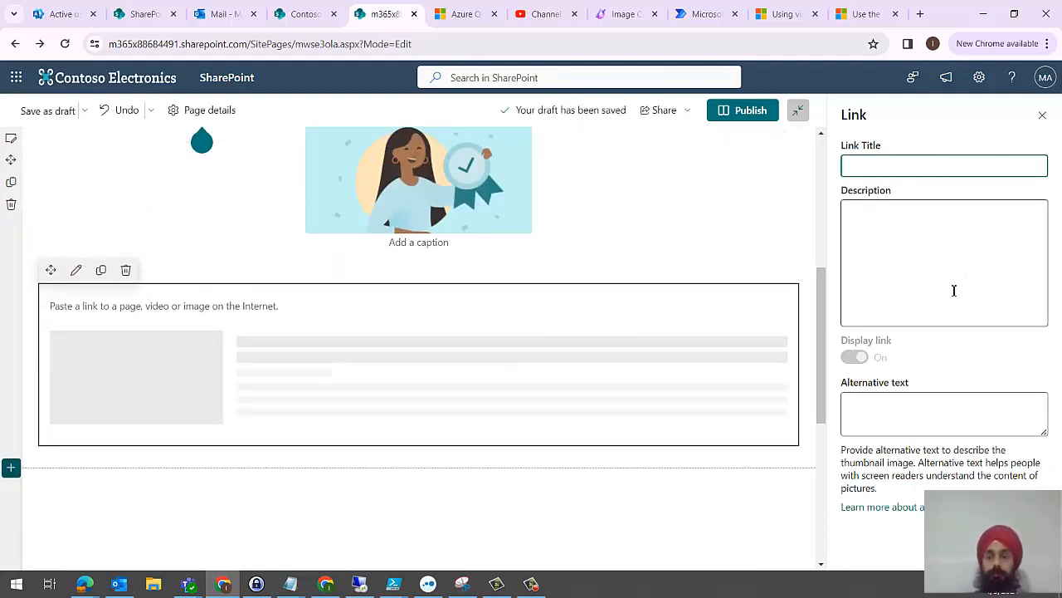
{"action": "left_click", "coordinate": [932, 218]}
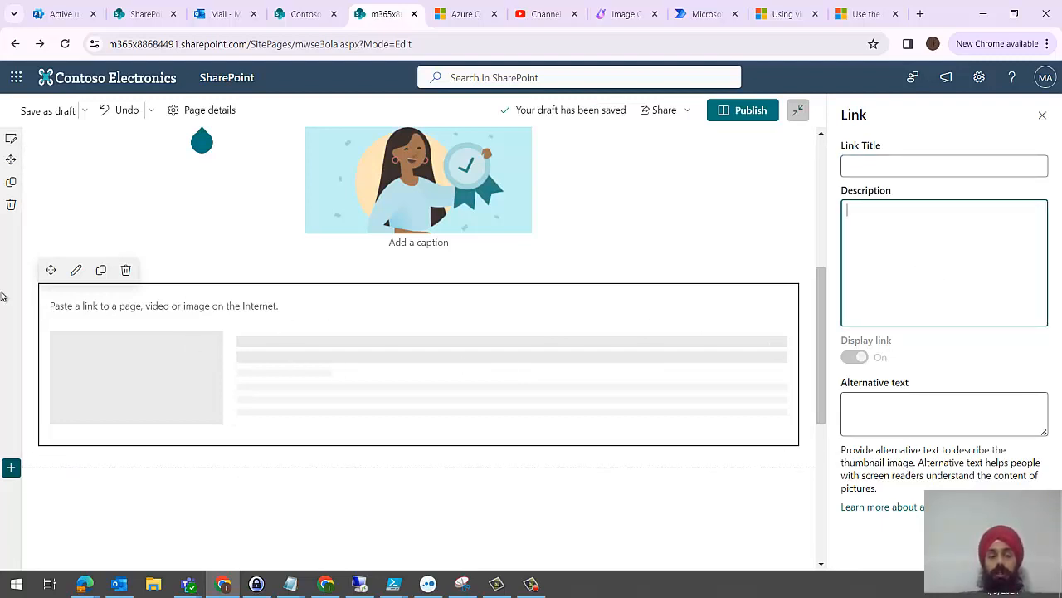
{"action": "left_click", "coordinate": [76, 272]}
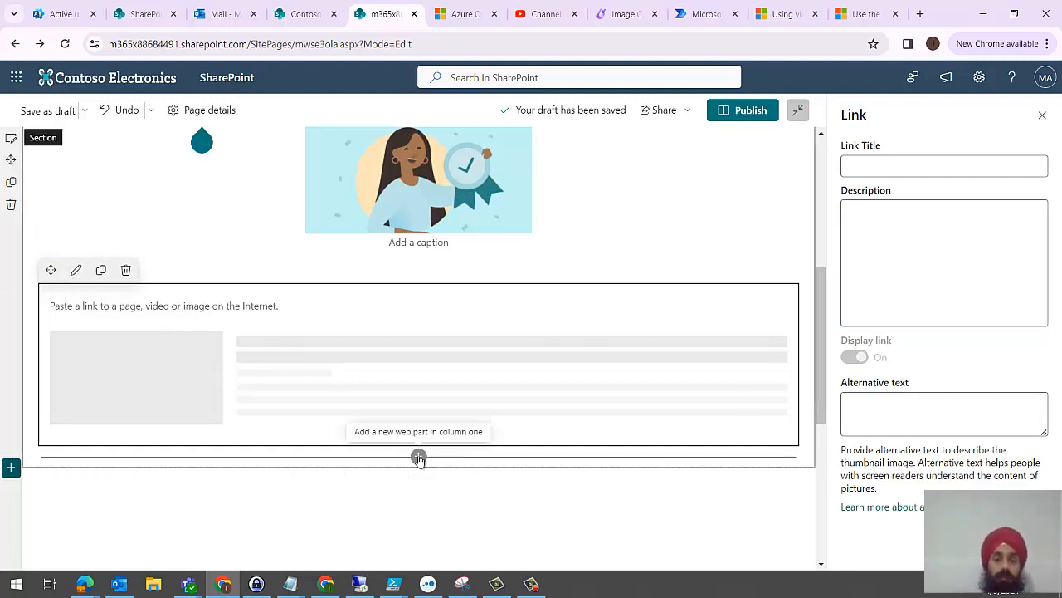
- Add a Page properties web part below the Link web part
{"action": "left_click", "coordinate": [419, 456]}
{"action": "left_click", "coordinate": [420, 458]}
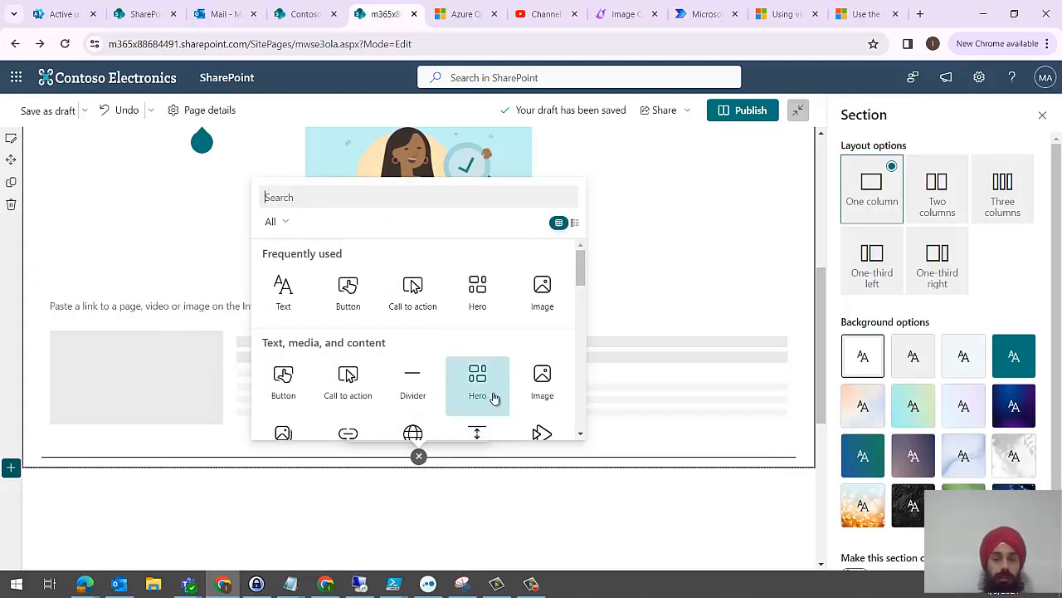
{"action": "scroll", "coordinate": [581, 274], "scroll_direction": "down", "scroll_amount": 2}
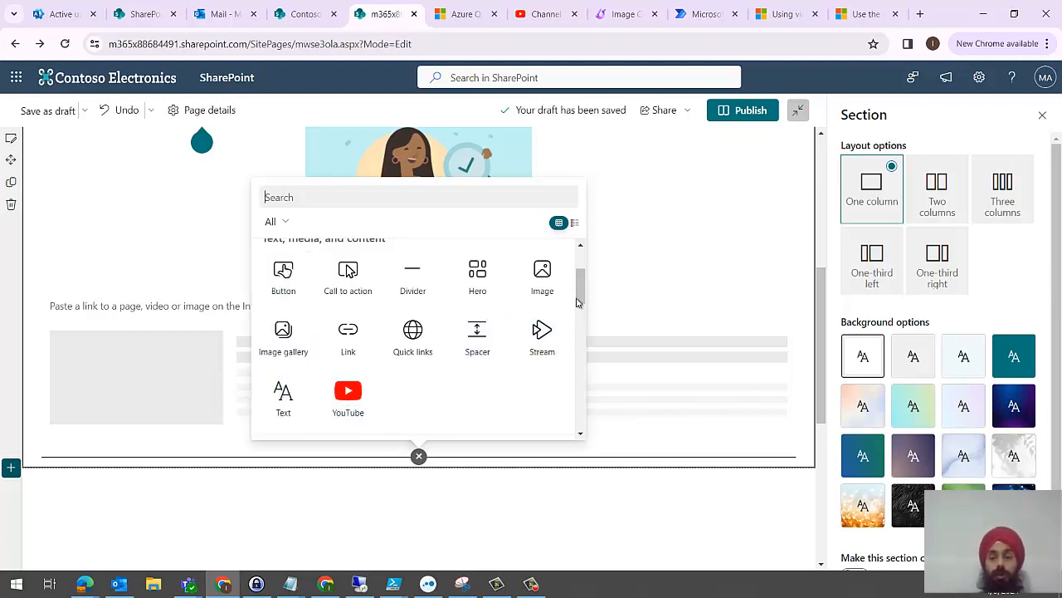
{"action": "left_click_drag", "start_coordinate": [581, 299], "coordinate": [587, 325]}
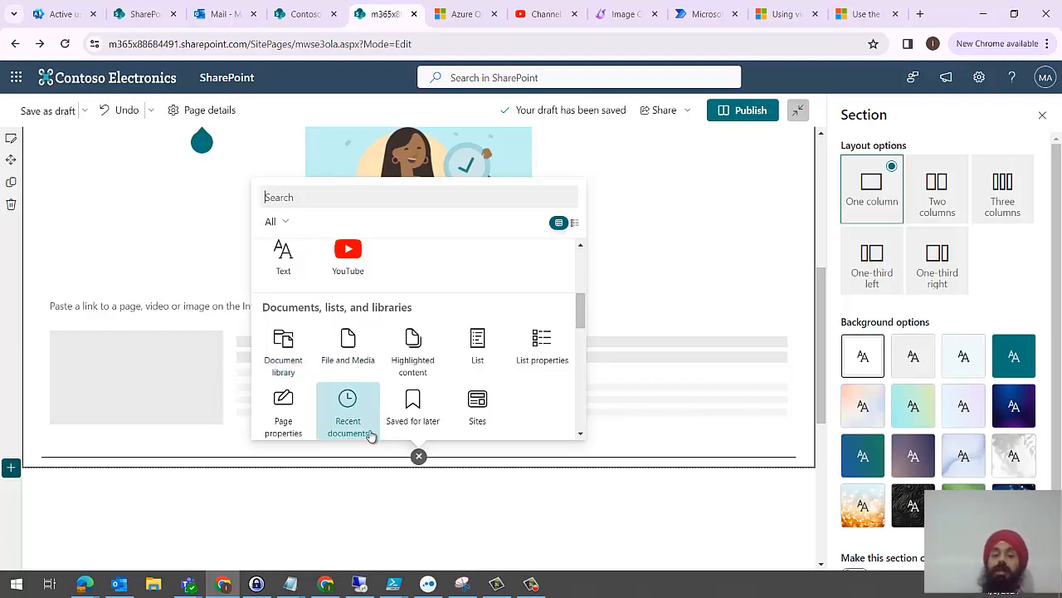
{"action": "left_click", "coordinate": [289, 409]}
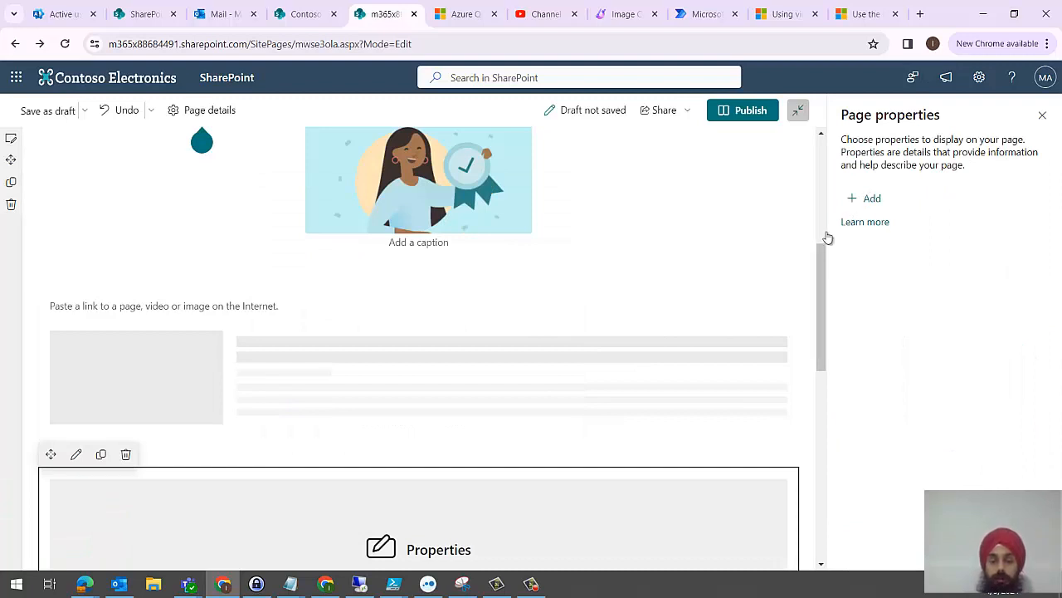
{"action": "scroll", "coordinate": [828, 354], "scroll_direction": "down", "scroll_amount": 3}
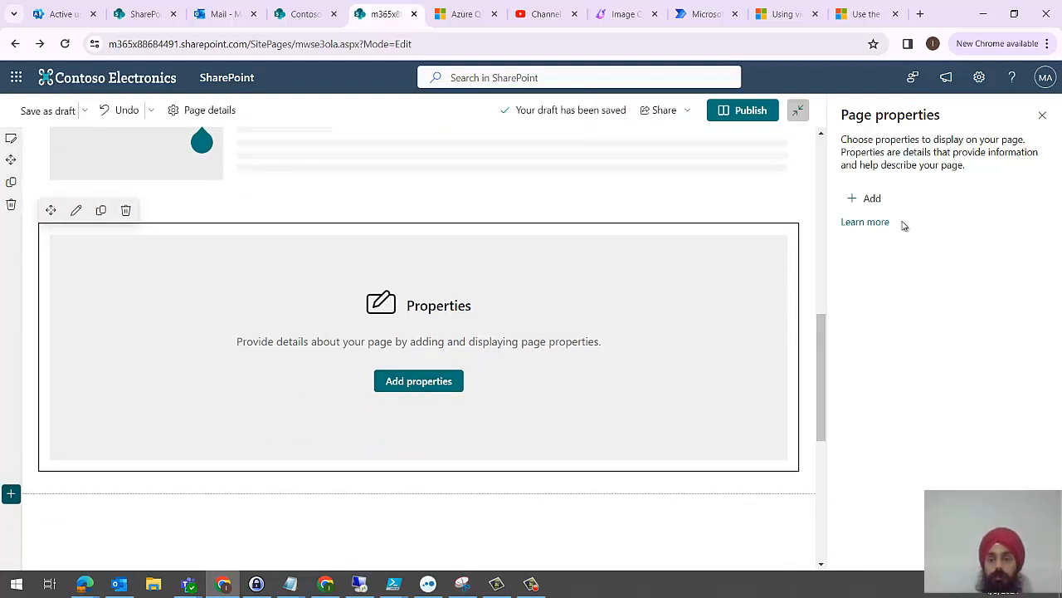
- Add two properties to the Page properties web part, both set to Title
{"action": "left_click", "coordinate": [868, 199]}
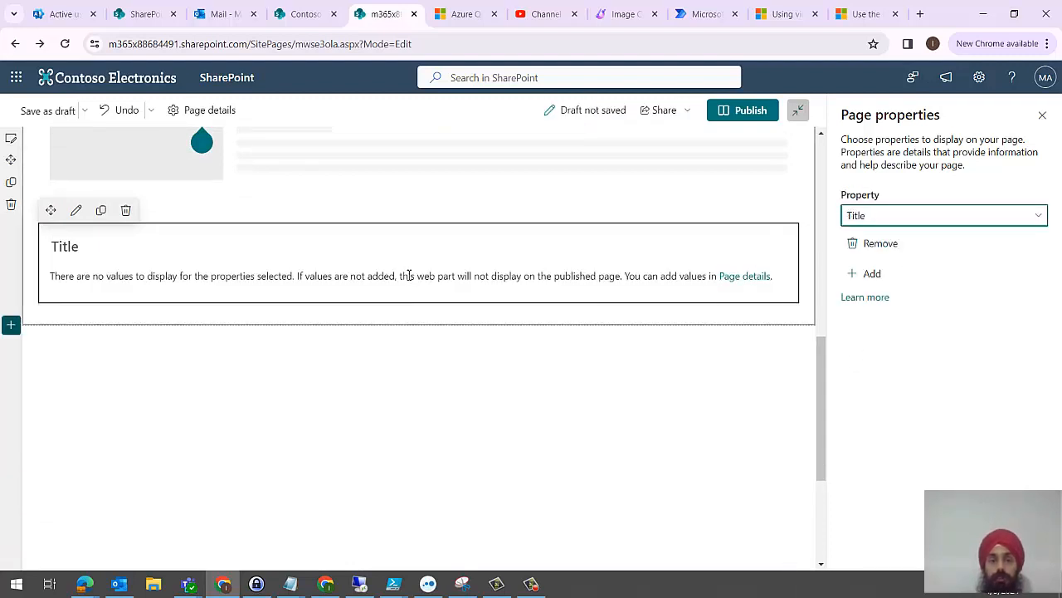
{"action": "left_click", "coordinate": [871, 282]}
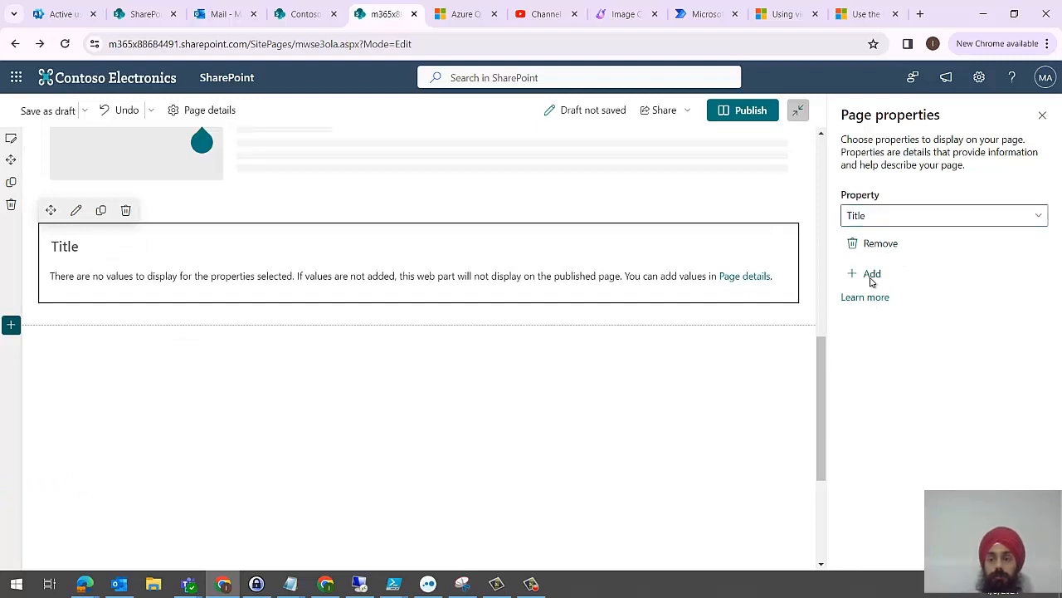
{"action": "left_click", "coordinate": [883, 291]}
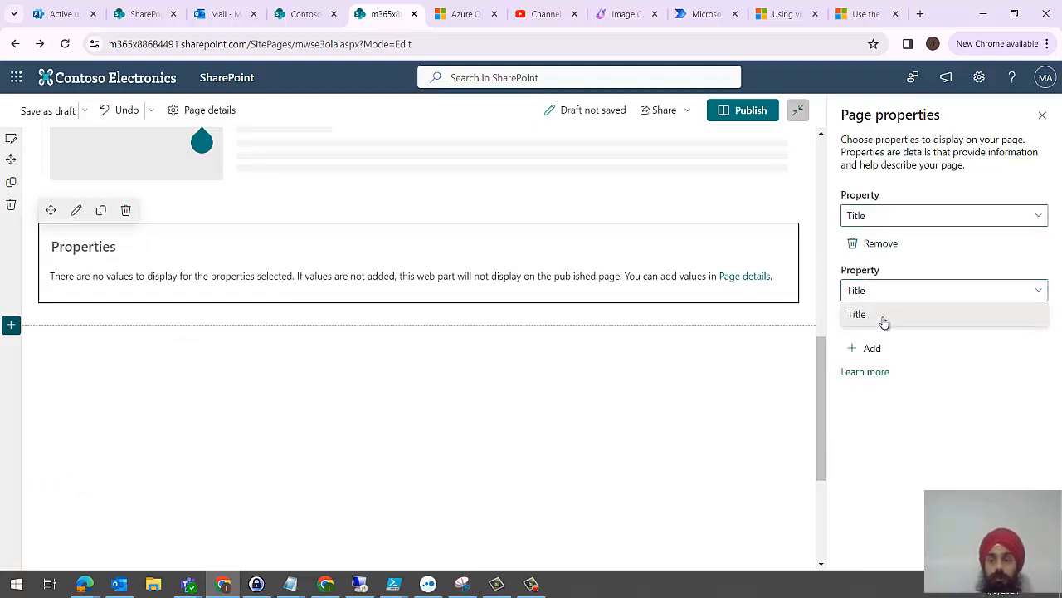
{"action": "left_click", "coordinate": [884, 315]}
{"action": "left_click", "coordinate": [921, 214]}
{"action": "left_click", "coordinate": [513, 412]}
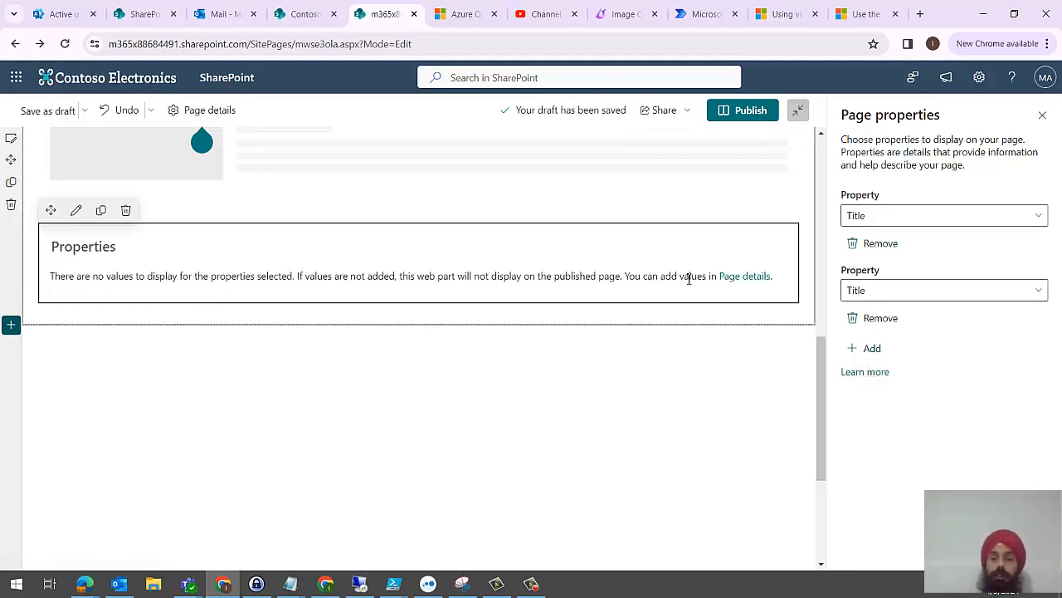
- Open the page details from the Page properties web part and look over the description, custom properties and more details
{"action": "left_click", "coordinate": [743, 275]}
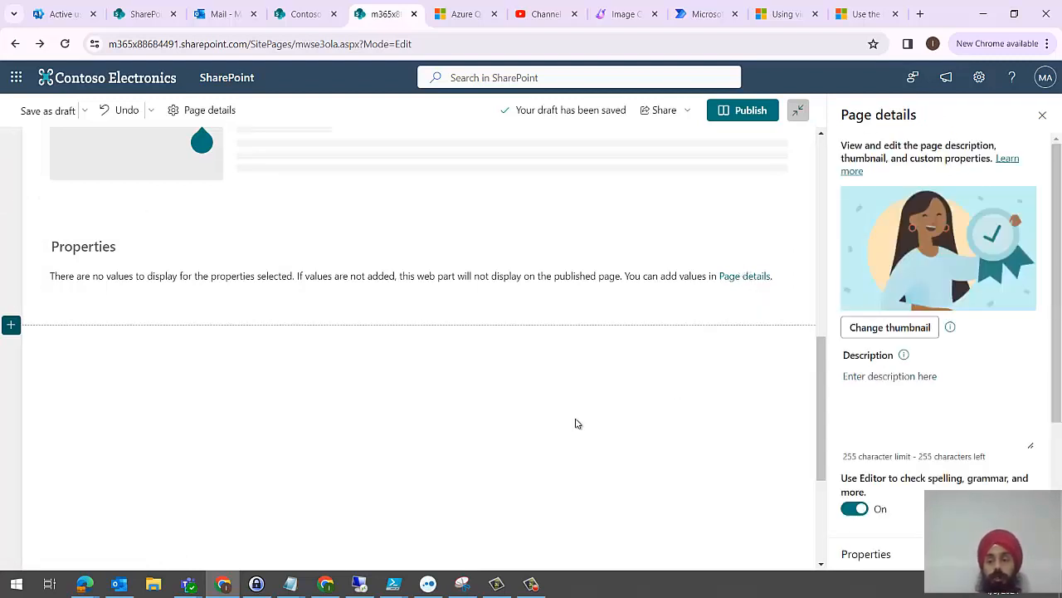
{"action": "scroll", "coordinate": [937, 348], "scroll_direction": "down", "scroll_amount": 3}
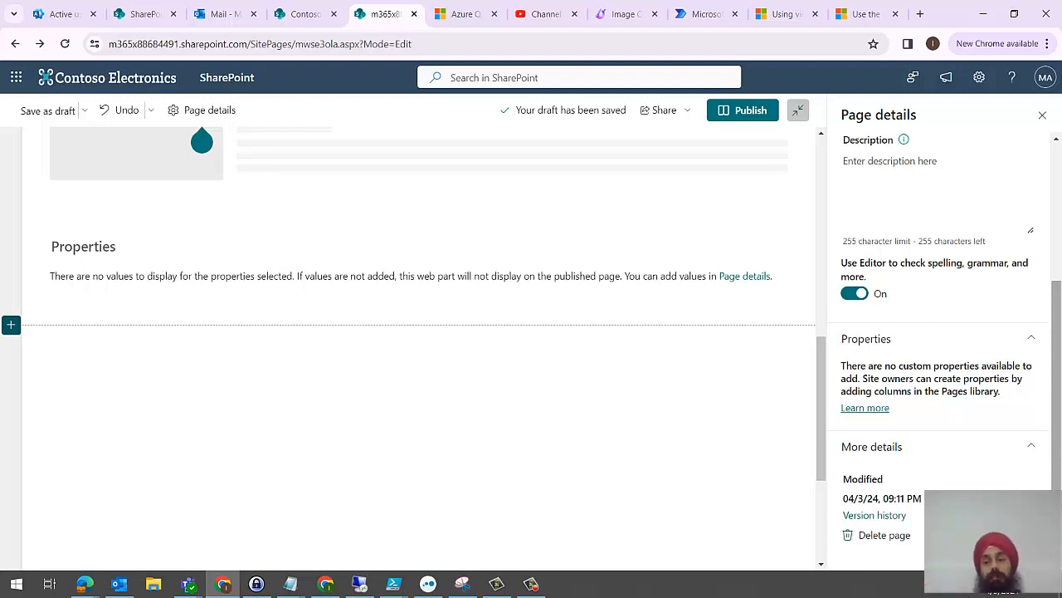
{"action": "scroll", "coordinate": [1060, 220], "scroll_direction": "up", "scroll_amount": 3}
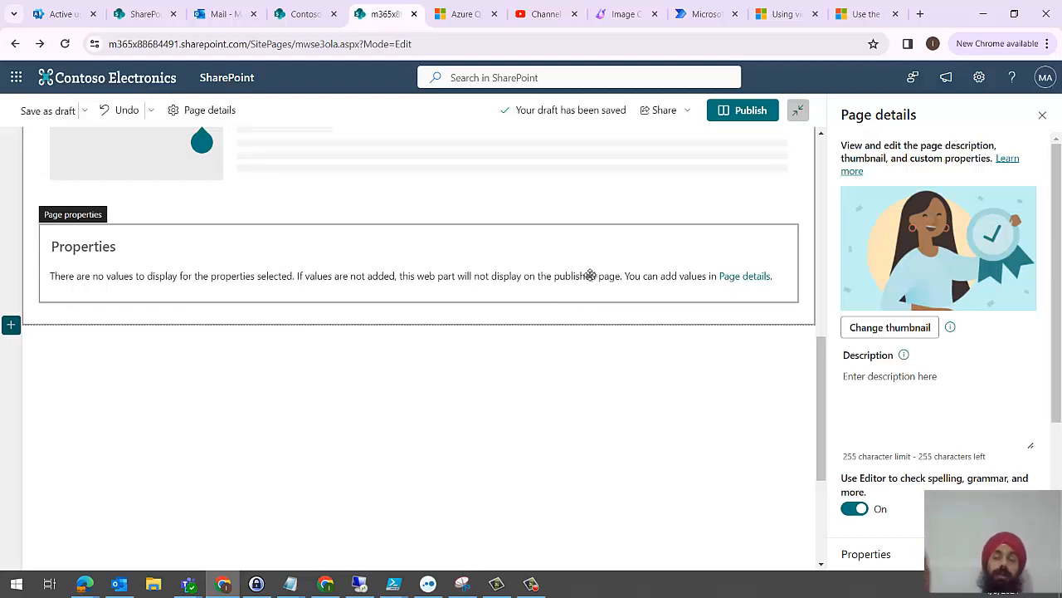
- Add a Saved for later web part below the Page properties web part
{"action": "left_click", "coordinate": [418, 315]}
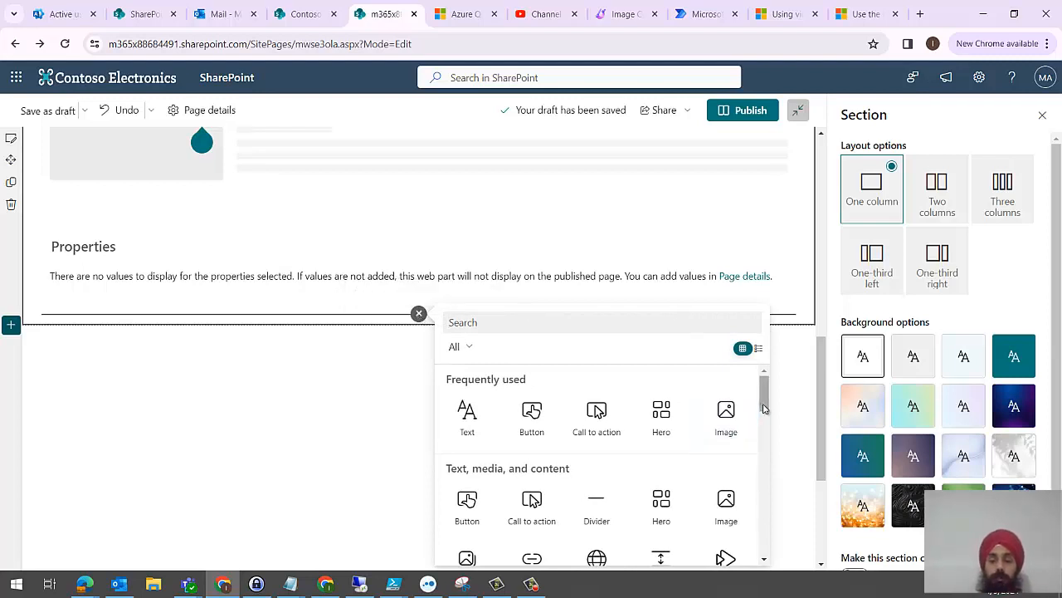
{"action": "left_click_drag", "start_coordinate": [762, 392], "coordinate": [768, 467]}
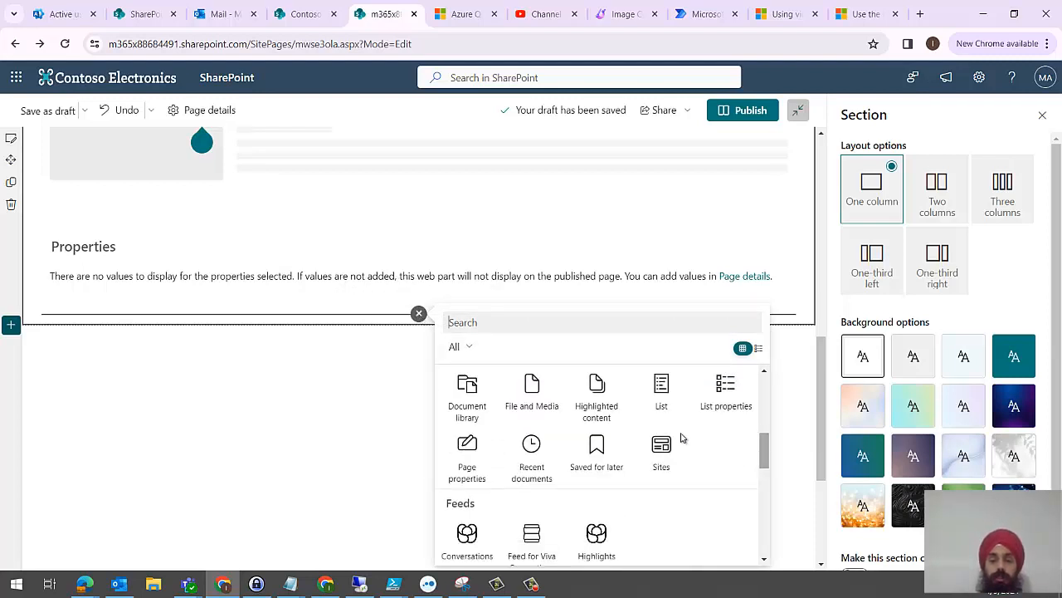
{"action": "left_click", "coordinate": [594, 467]}
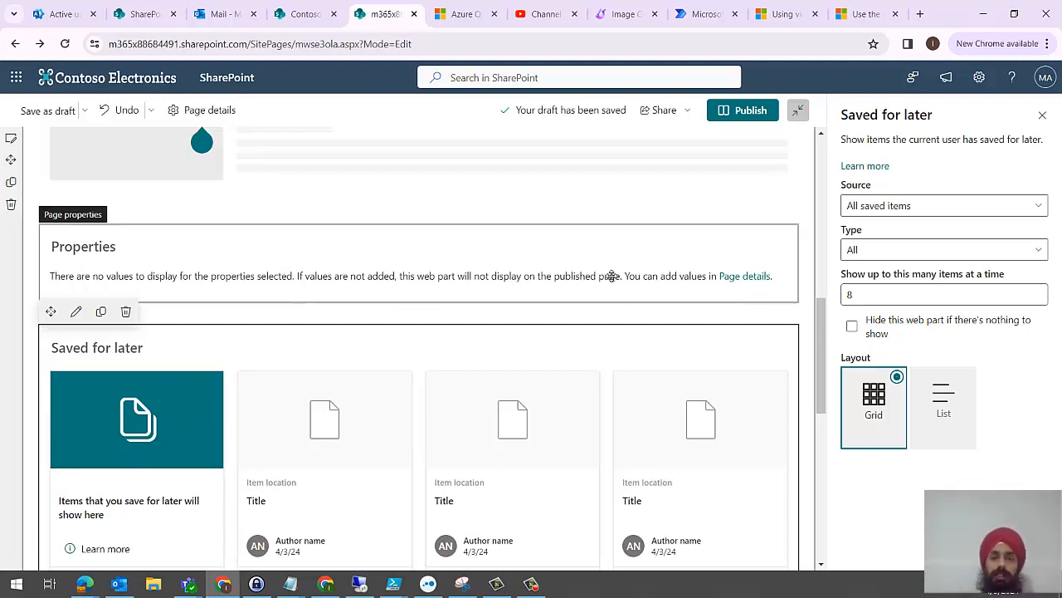
- Add a Sites web part below the Saved for later web part
{"action": "left_click_drag", "start_coordinate": [825, 356], "coordinate": [683, 410]}
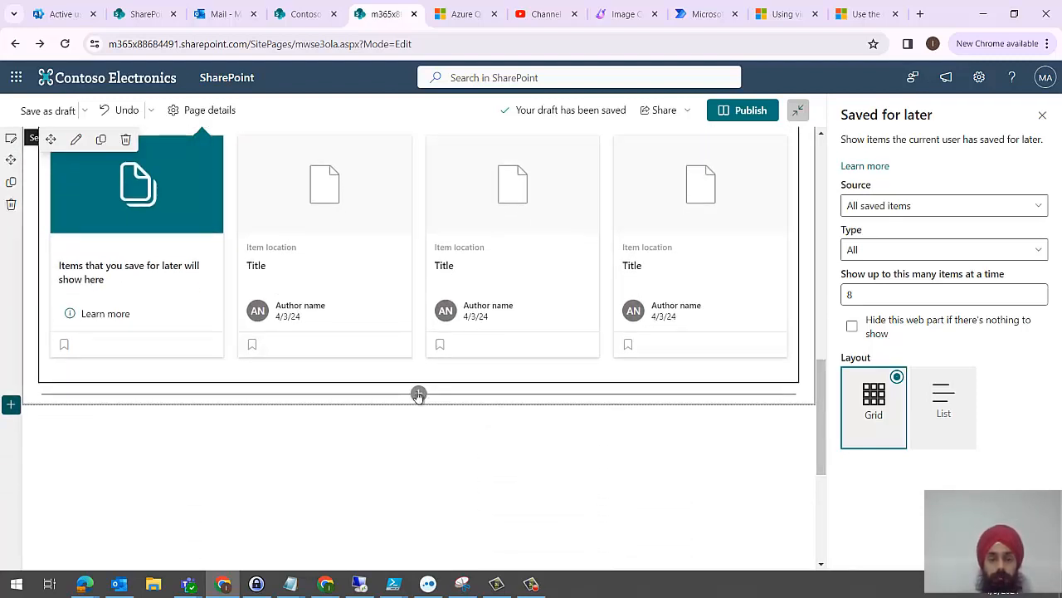
{"action": "left_click", "coordinate": [419, 394]}
{"action": "left_click", "coordinate": [418, 393]}
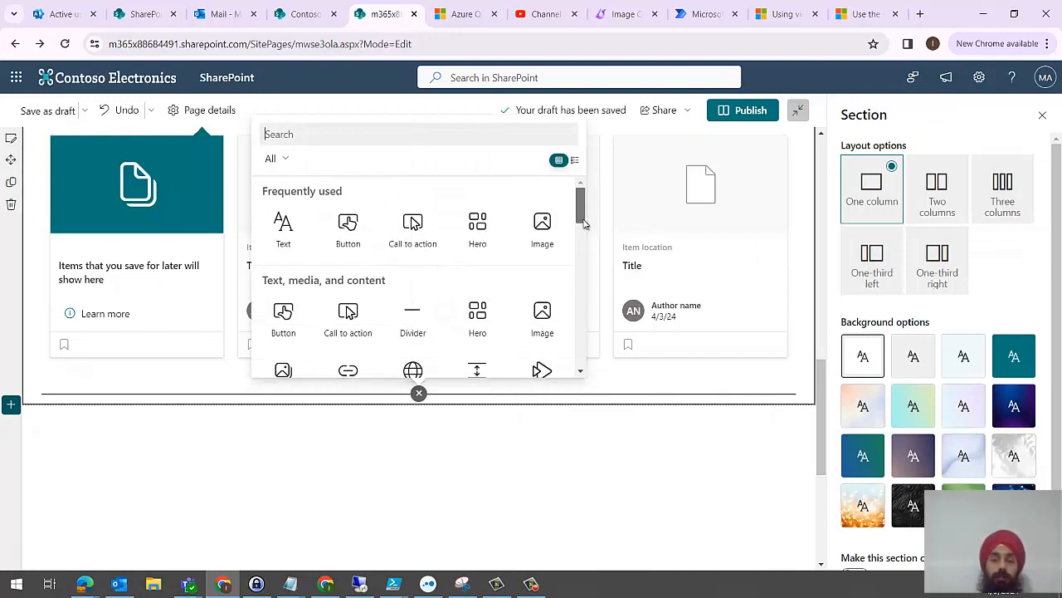
{"action": "scroll", "coordinate": [578, 249], "scroll_direction": "down", "scroll_amount": 2}
{"action": "scroll", "coordinate": [578, 249], "scroll_direction": "down", "scroll_amount": 3}
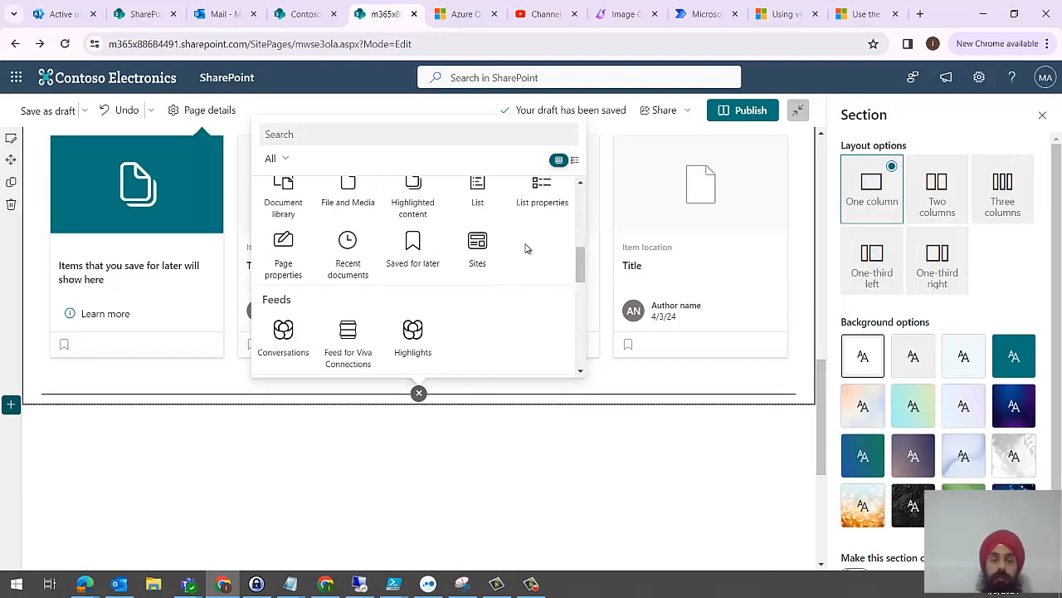
{"action": "left_click", "coordinate": [477, 253]}
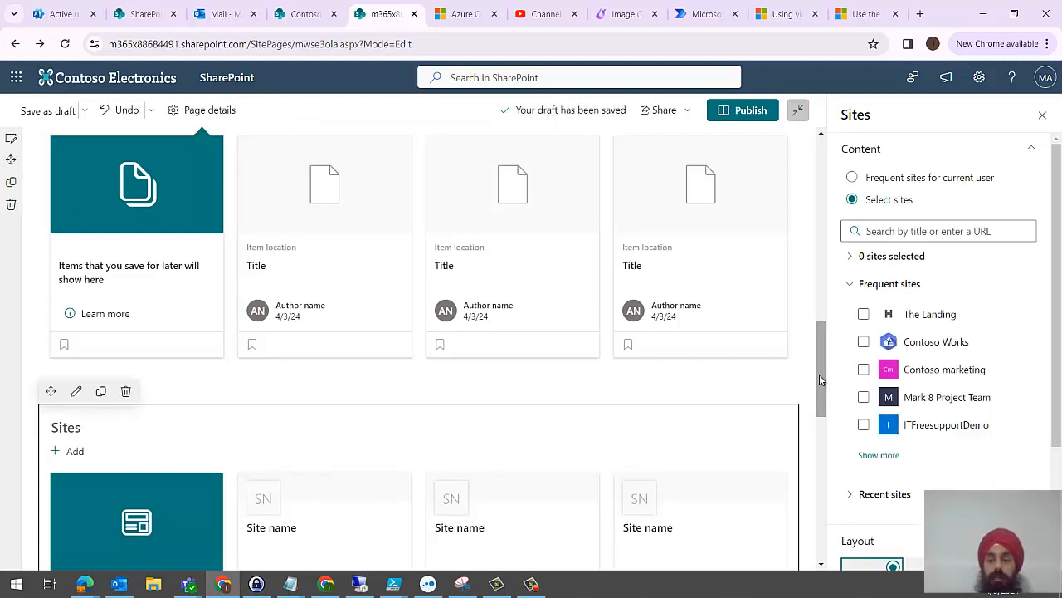
- Select The Landing, Contoso Works, Contoso marketing and Mark 8 Project Team for the Sites web part
{"action": "left_click", "coordinate": [864, 315]}
{"action": "left_click", "coordinate": [864, 342]}
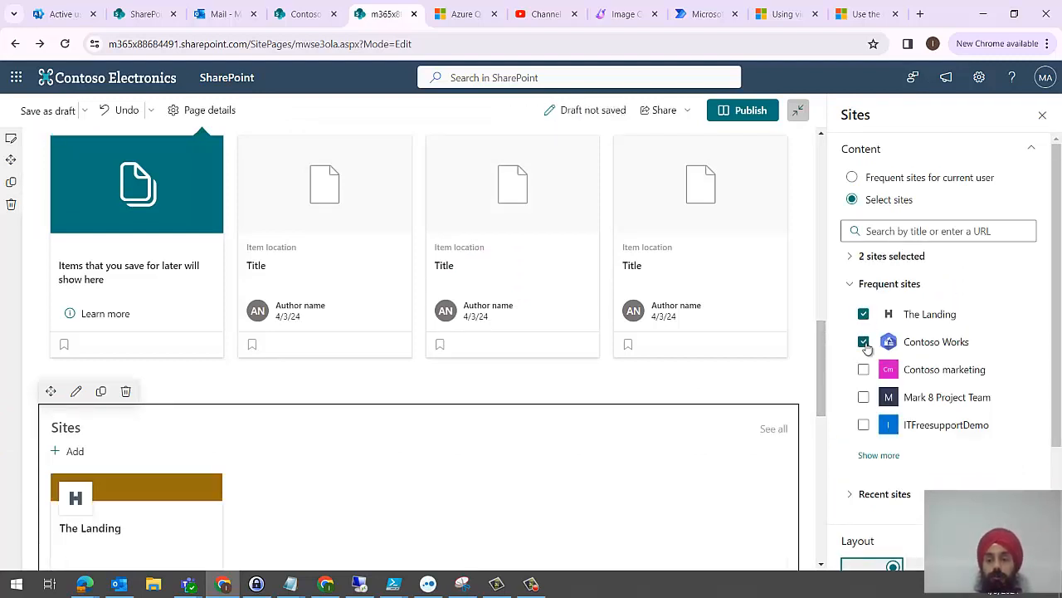
{"action": "left_click", "coordinate": [864, 371]}
{"action": "left_click", "coordinate": [863, 397]}
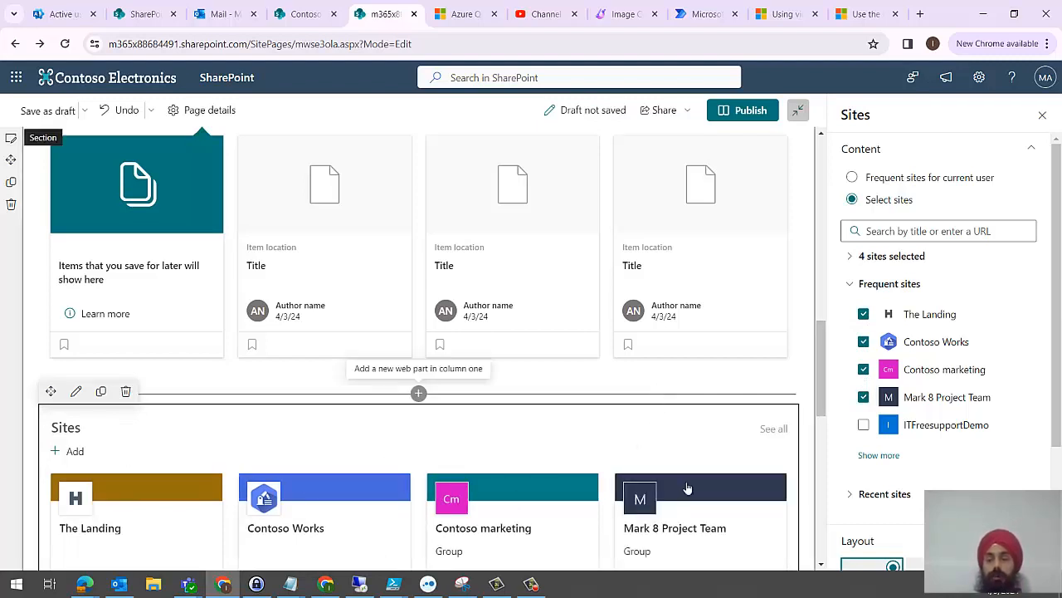
- Set the Sites web part's layout to Compact
{"action": "scroll", "coordinate": [1021, 469], "scroll_direction": "down", "scroll_amount": 2}
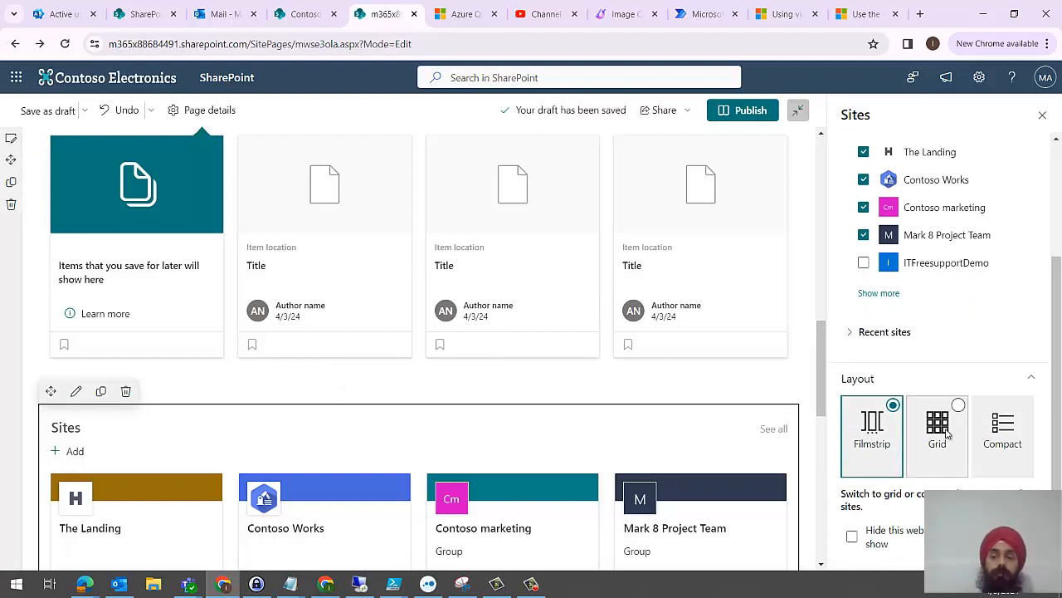
{"action": "left_click", "coordinate": [950, 433]}
{"action": "left_click", "coordinate": [880, 450]}
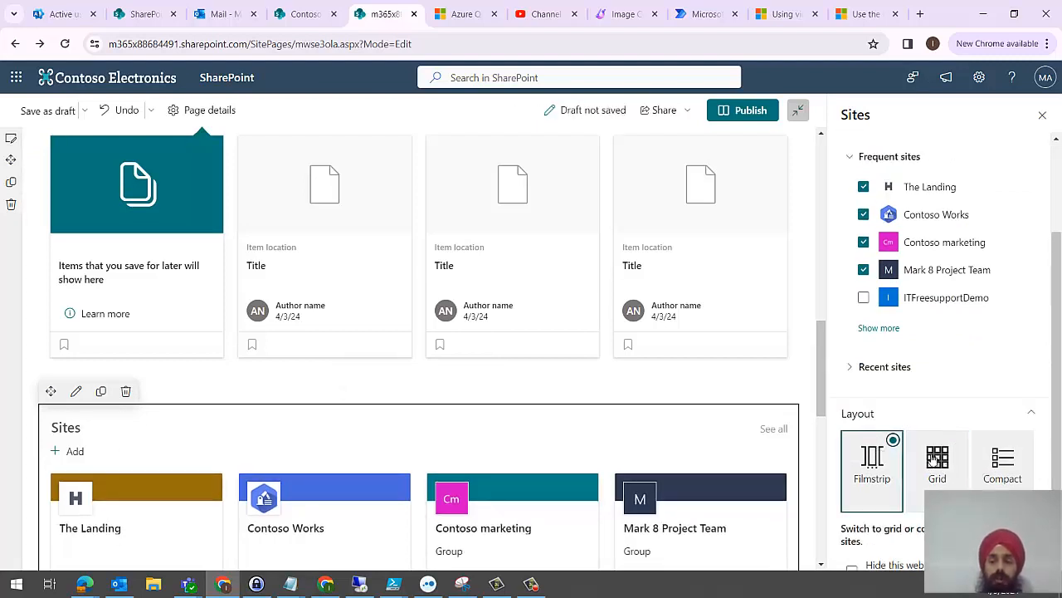
{"action": "left_click", "coordinate": [946, 467]}
{"action": "left_click", "coordinate": [1022, 477]}
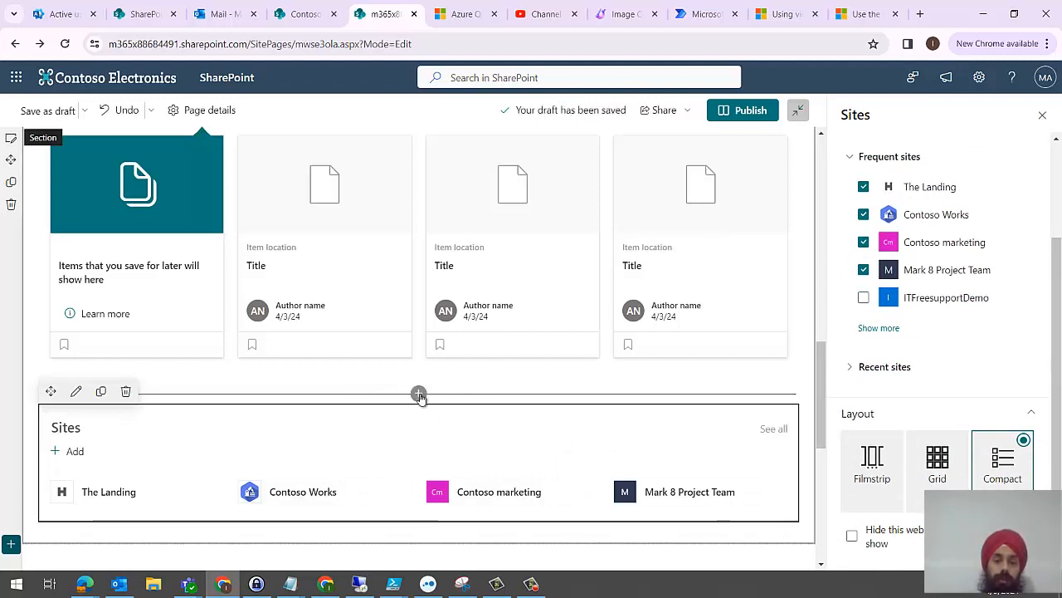
- Add a Countdown Timer web part between the Saved for later and Sites web parts
{"action": "left_click", "coordinate": [418, 392]}
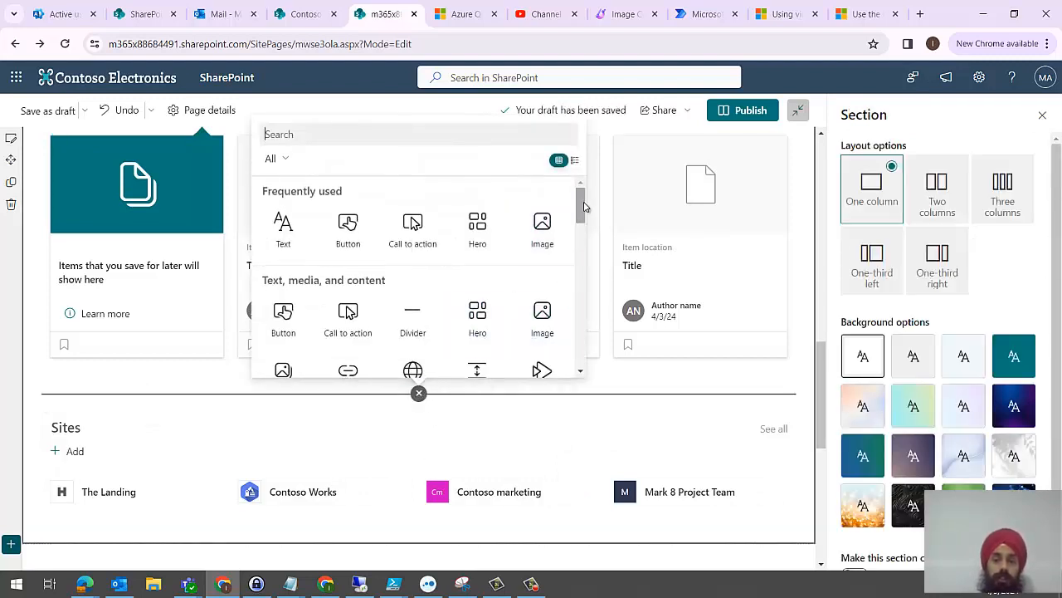
{"action": "left_click_drag", "start_coordinate": [580, 205], "coordinate": [579, 287]}
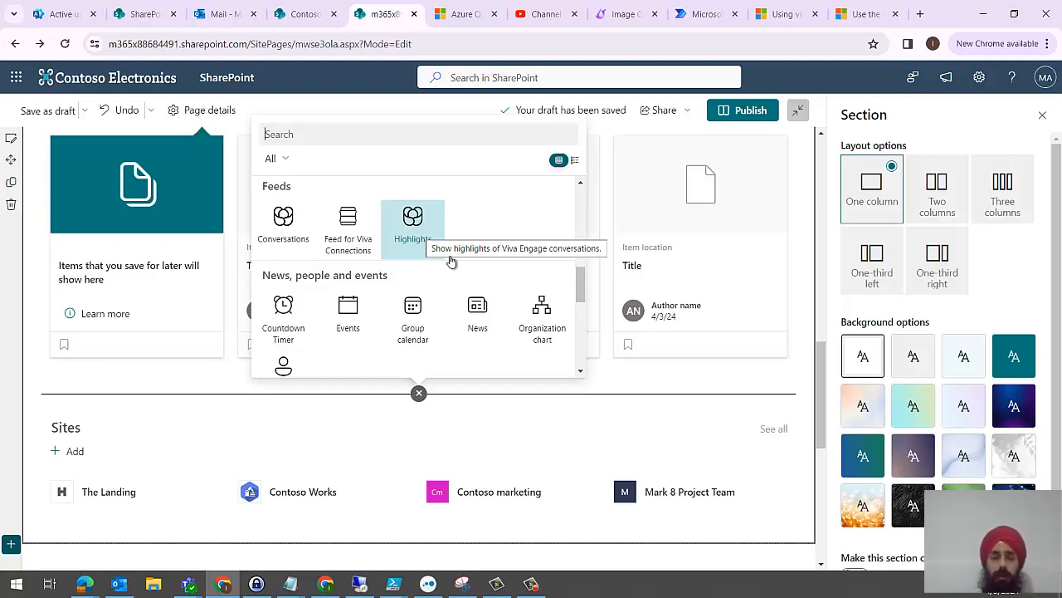
{"action": "left_click", "coordinate": [283, 313]}
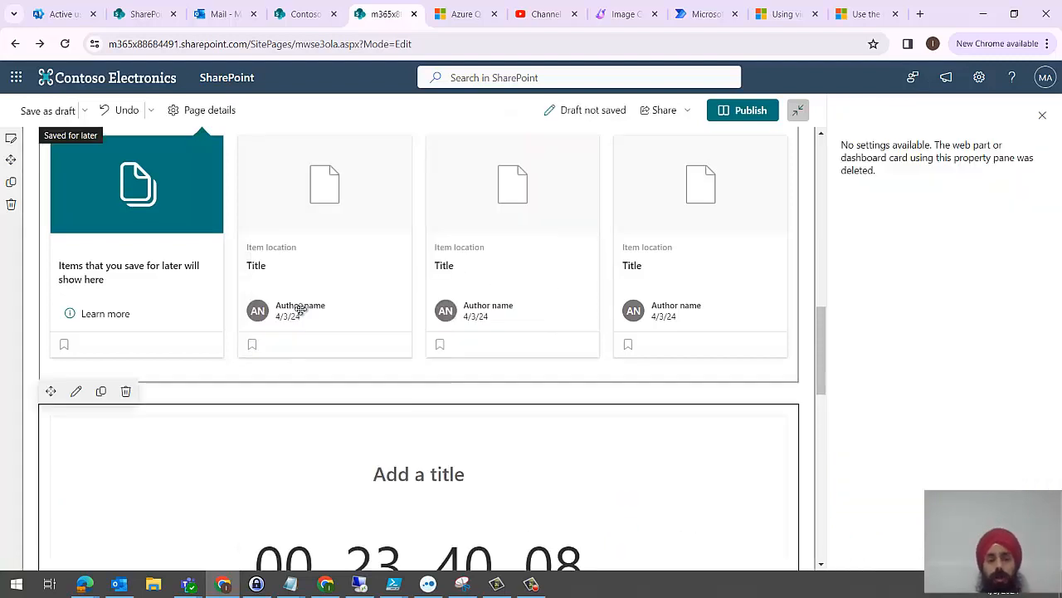
{"action": "left_click_drag", "start_coordinate": [819, 340], "coordinate": [818, 364]}
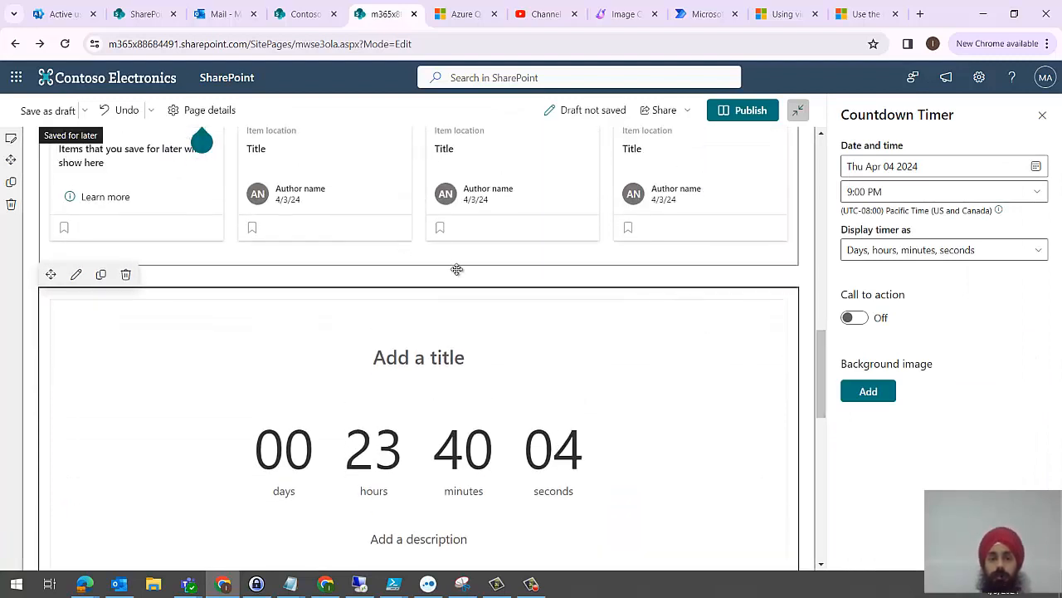
- Add a Group calendar web part above the countdown timer and set its group to ItfreeSupport Teams
{"action": "left_click", "coordinate": [418, 276]}
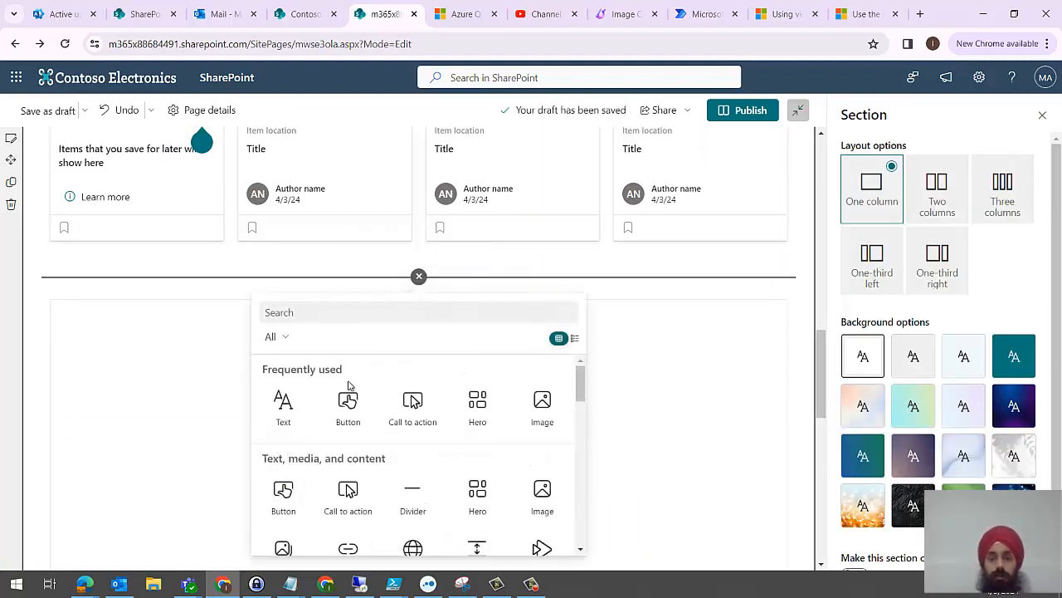
{"action": "left_click_drag", "start_coordinate": [583, 400], "coordinate": [600, 484]}
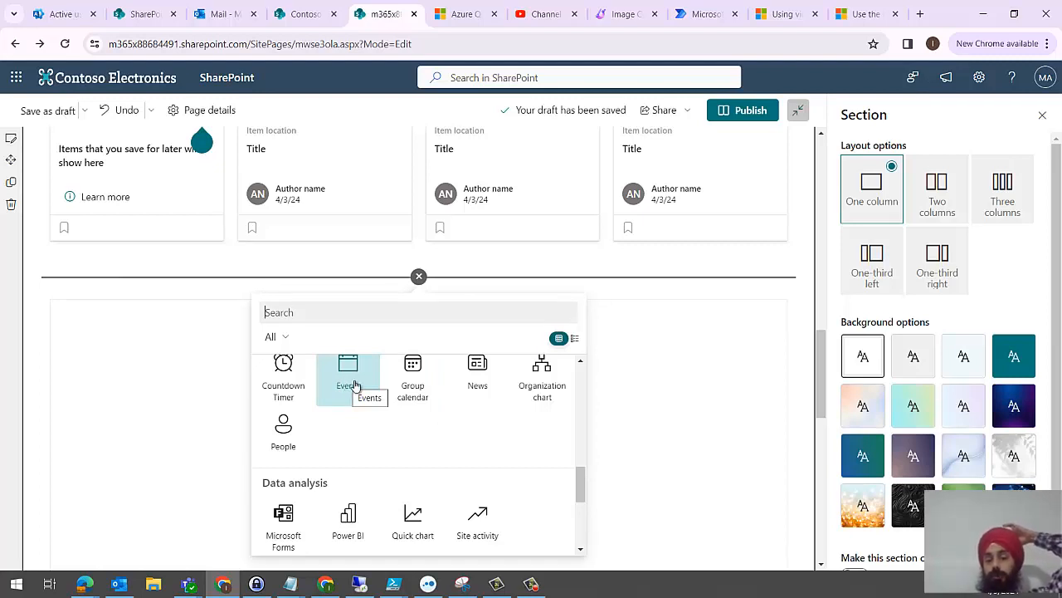
{"action": "left_click", "coordinate": [419, 393]}
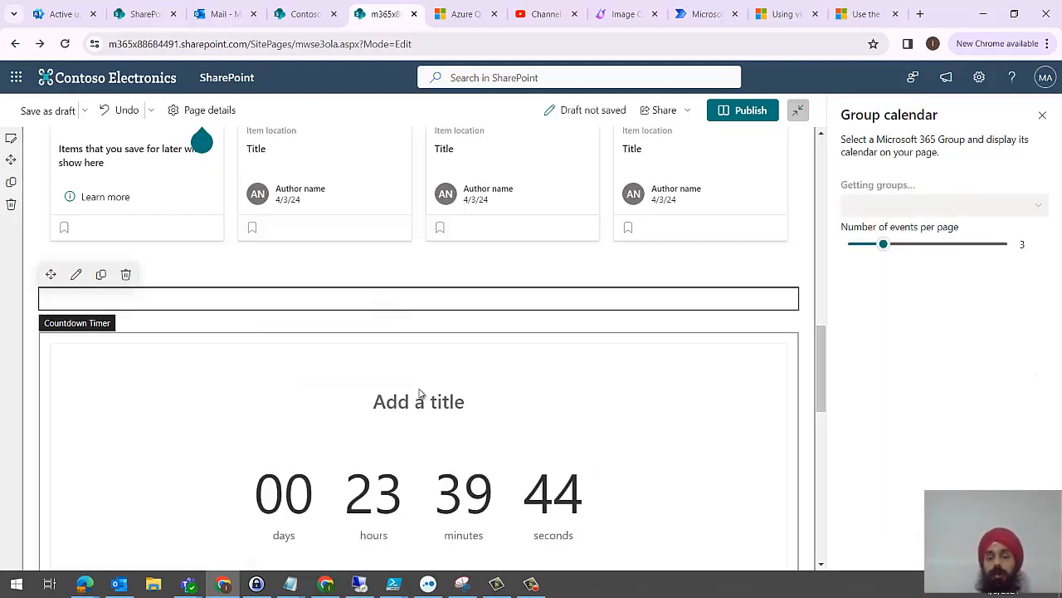
{"action": "left_click", "coordinate": [1035, 206]}
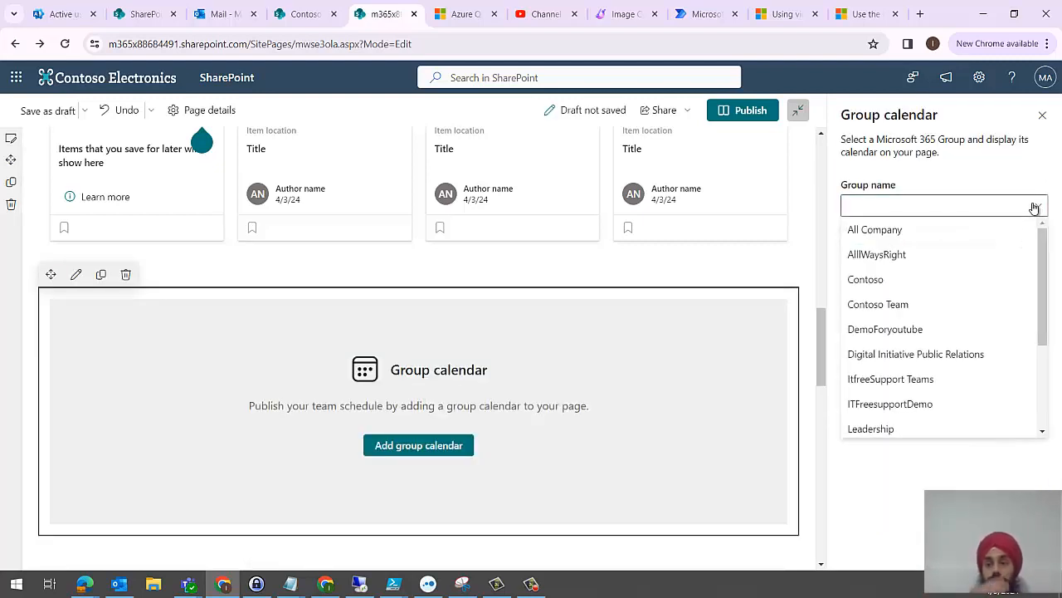
{"action": "left_click", "coordinate": [916, 378]}
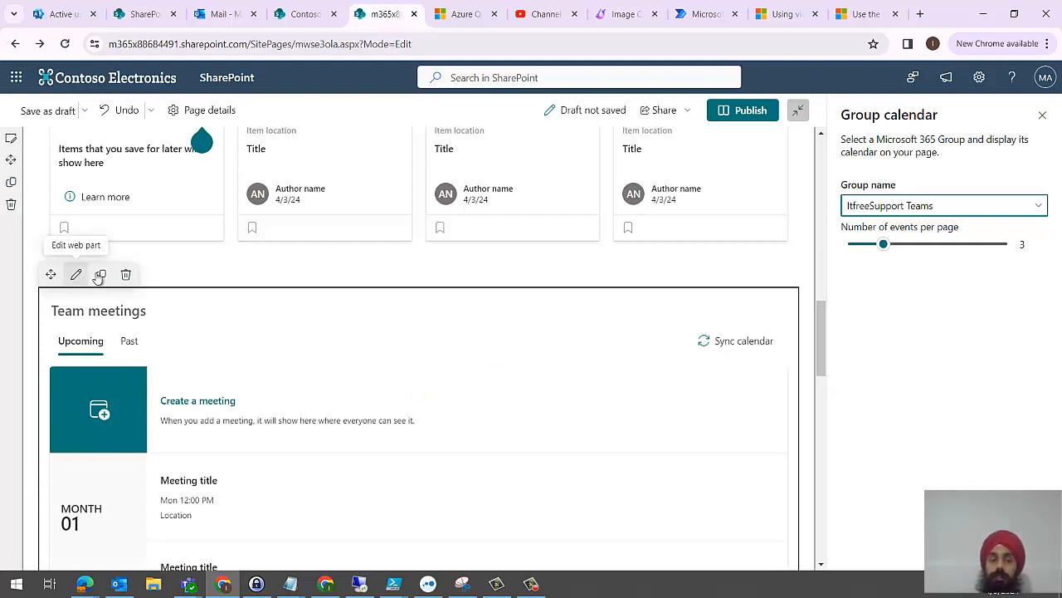
- Add an Organization chart web part above the Team meetings group calendar
{"action": "left_click", "coordinate": [417, 275]}
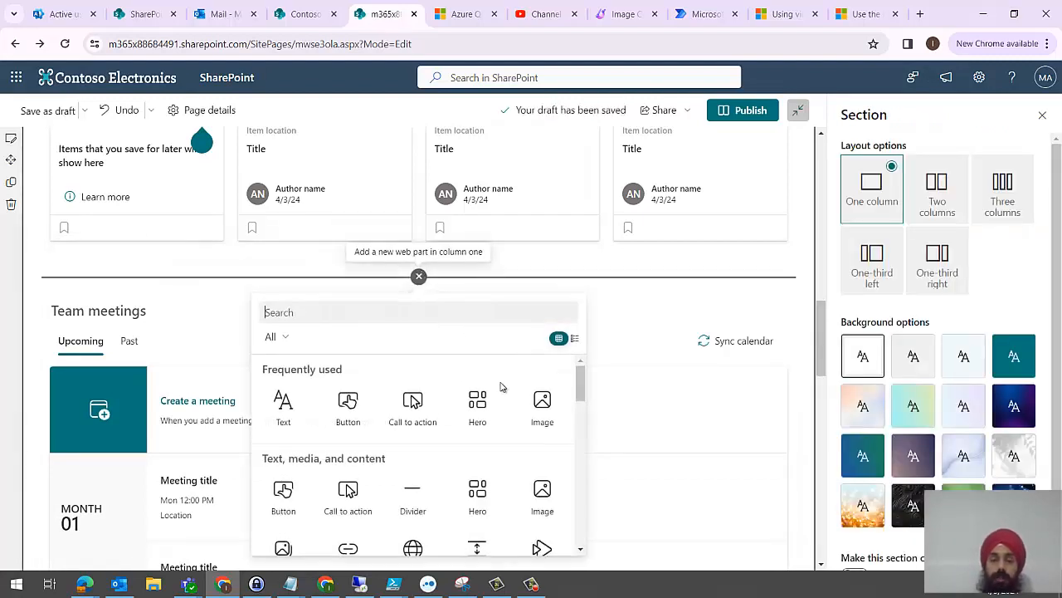
{"action": "scroll", "coordinate": [578, 435], "scroll_direction": "down", "scroll_amount": 2}
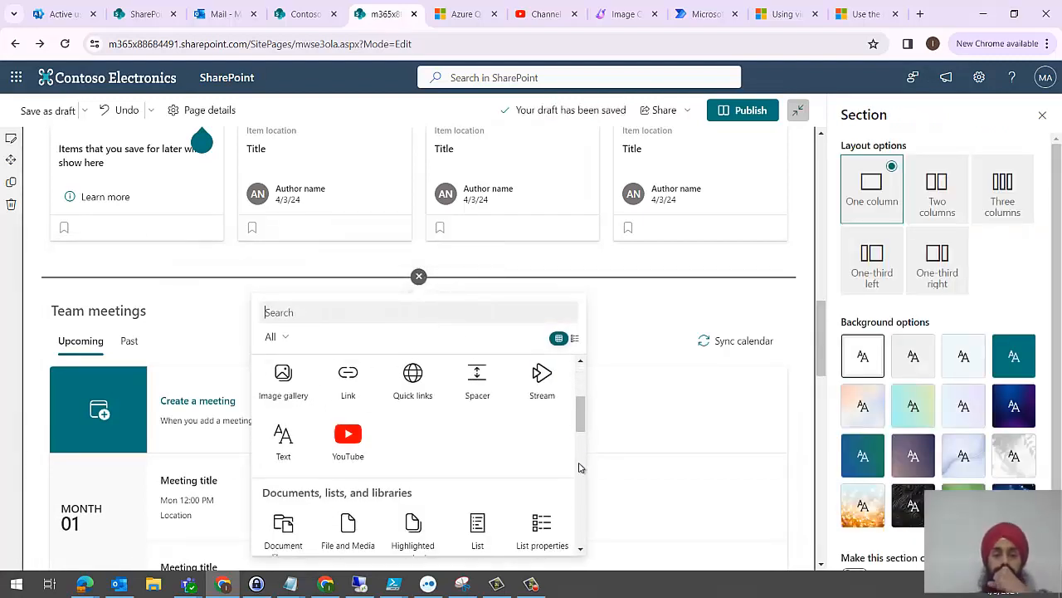
{"action": "scroll", "coordinate": [581, 481], "scroll_direction": "down", "scroll_amount": 2}
{"action": "scroll", "coordinate": [581, 481], "scroll_direction": "down", "scroll_amount": 2}
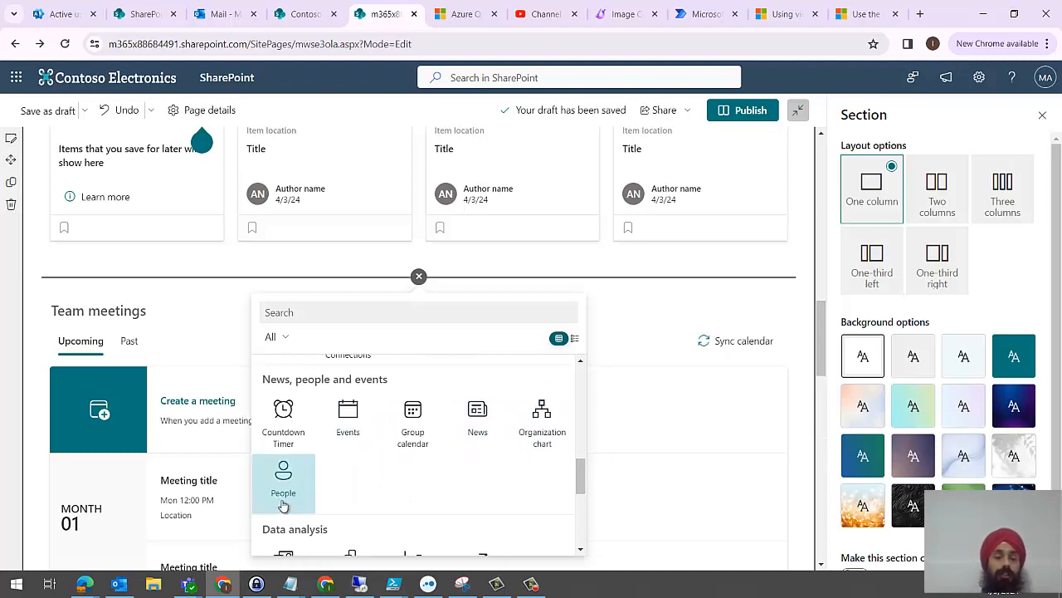
{"action": "left_click", "coordinate": [553, 432]}
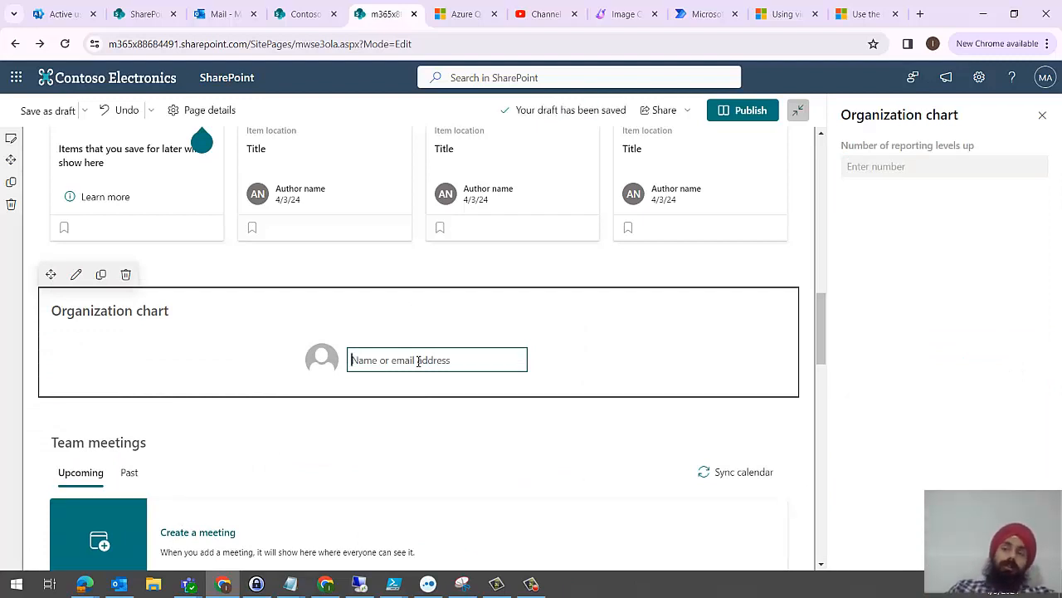
- Search for the administrator account and choose it as the person in the organization chart
{"action": "type", "text": "A"}
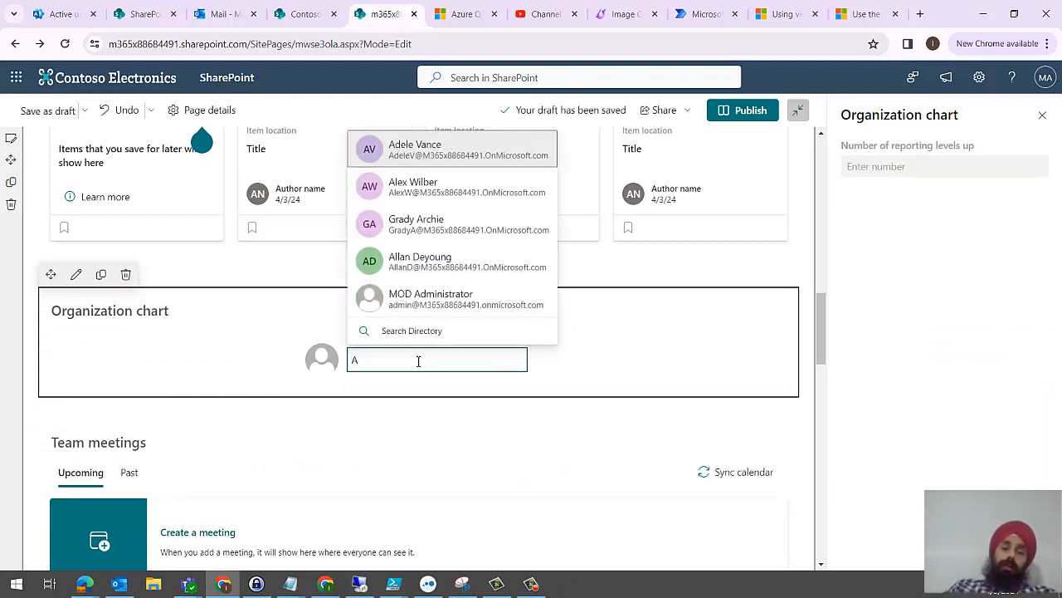
{"action": "key", "text": "BackSpace"}
{"action": "type", "text": "Mob"}
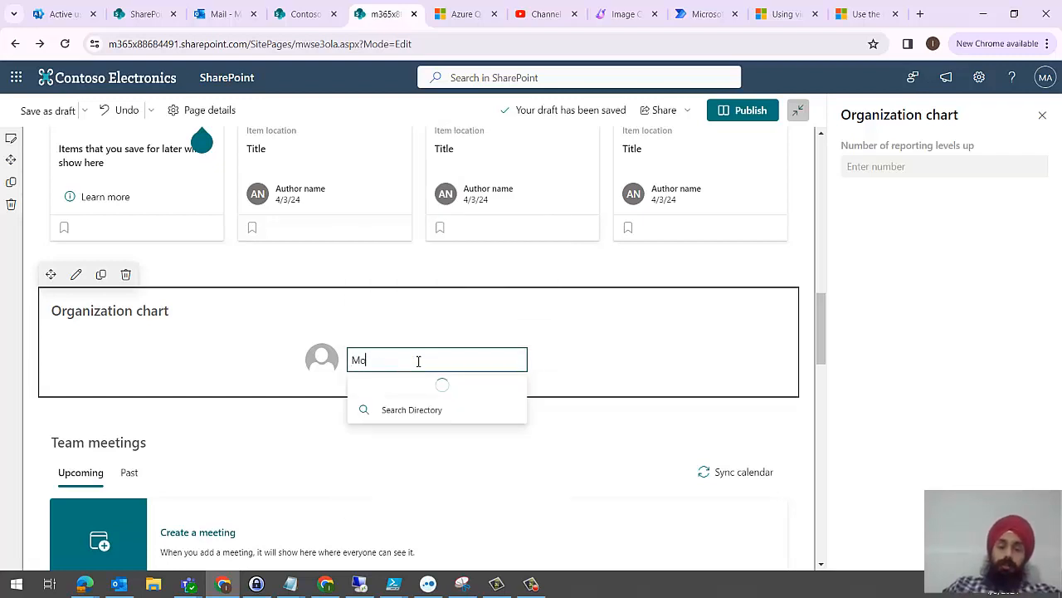
{"action": "key", "text": "BackSpace"}
{"action": "key", "text": "BackSpace"}
{"action": "type", "text": "o"}
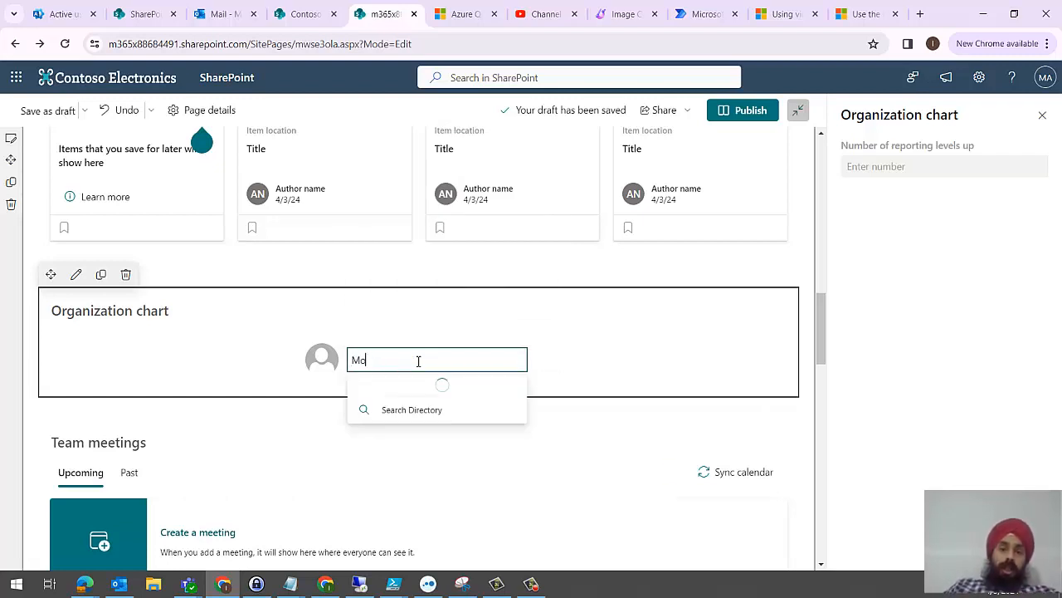
{"action": "left_click", "coordinate": [425, 389]}
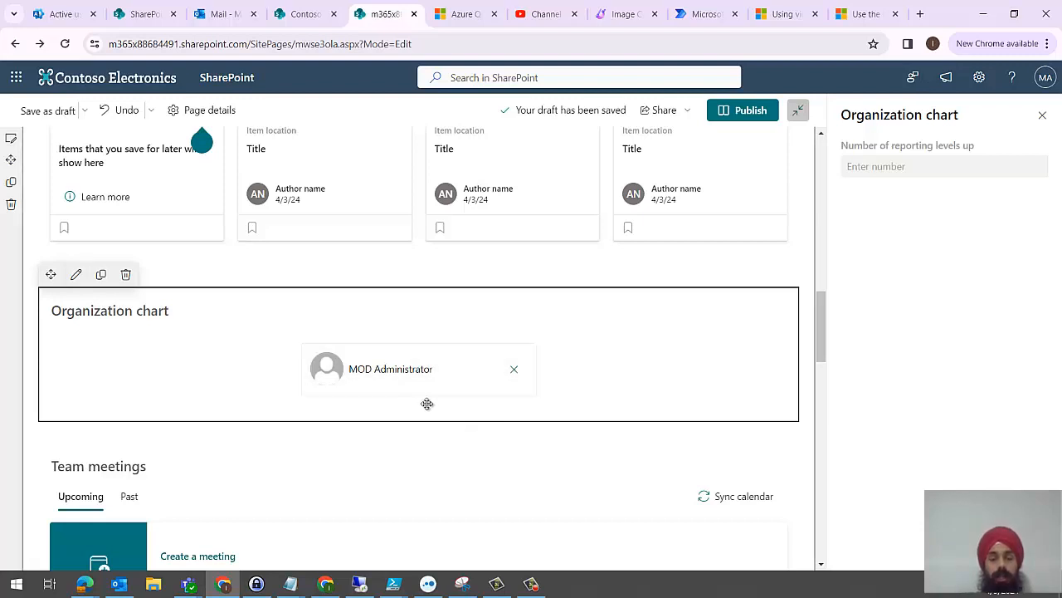
- Set the organization chart's number of reporting levels up to 4
{"action": "left_click", "coordinate": [75, 274]}
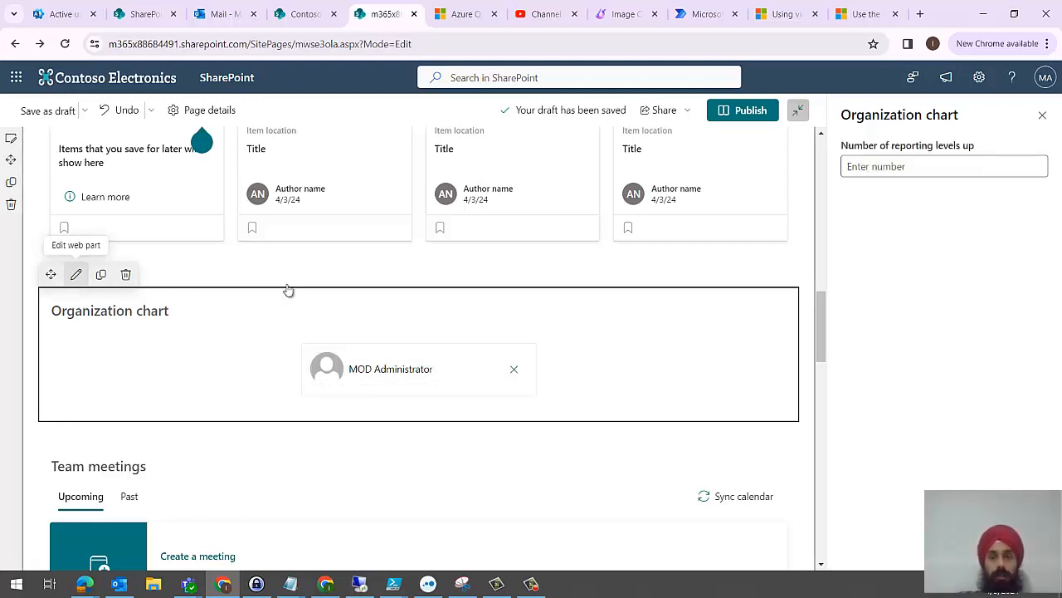
{"action": "left_click", "coordinate": [946, 167]}
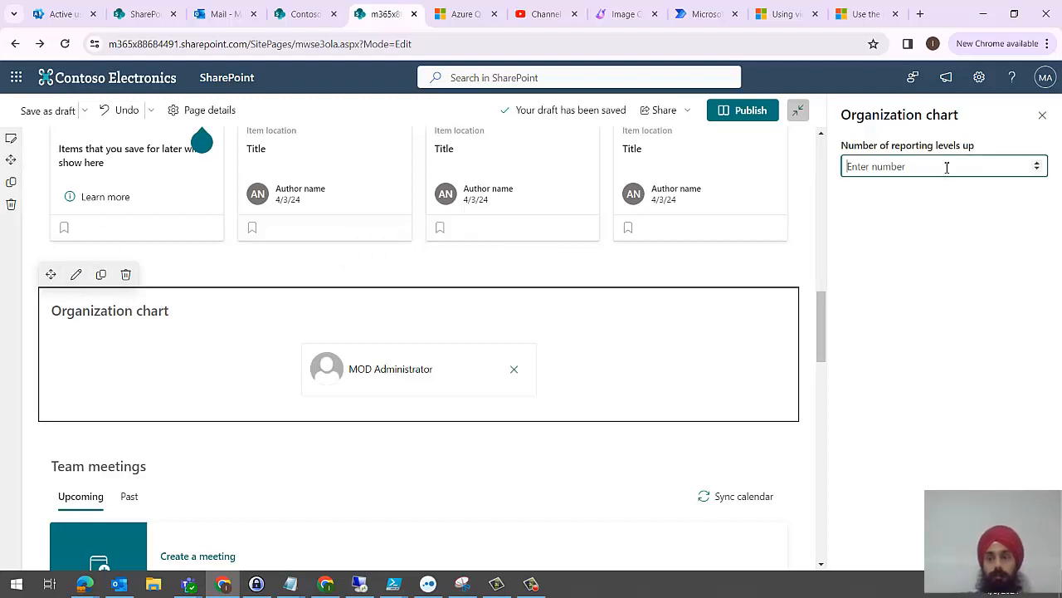
{"action": "left_click", "coordinate": [1038, 164]}
{"action": "left_click", "coordinate": [1037, 163]}
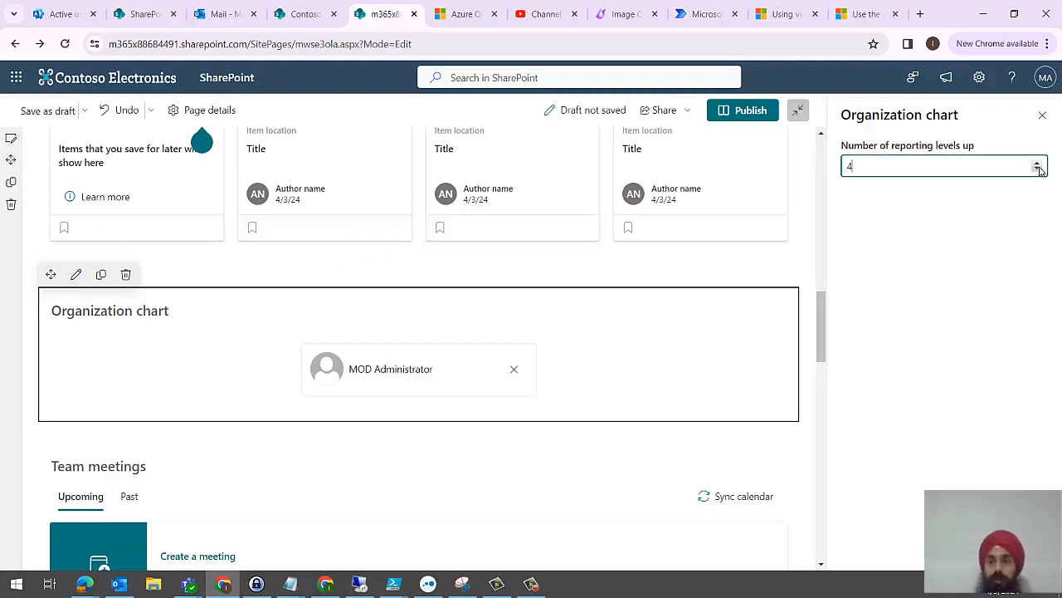
- Replace the administrator in the organization chart with the first person suggested for the search "al"
{"action": "left_click", "coordinate": [982, 226]}
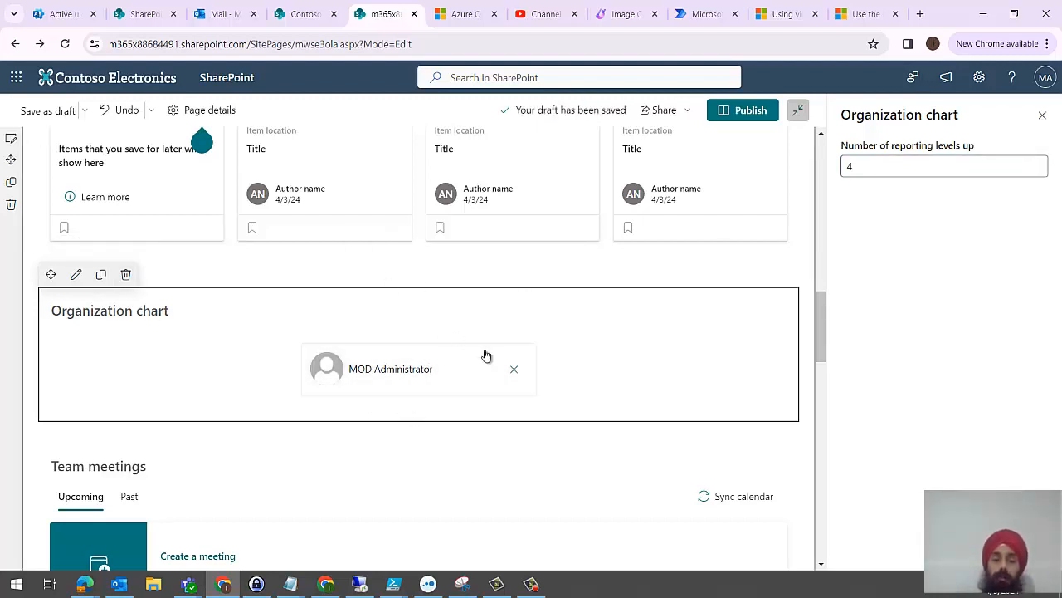
{"action": "left_click", "coordinate": [514, 369]}
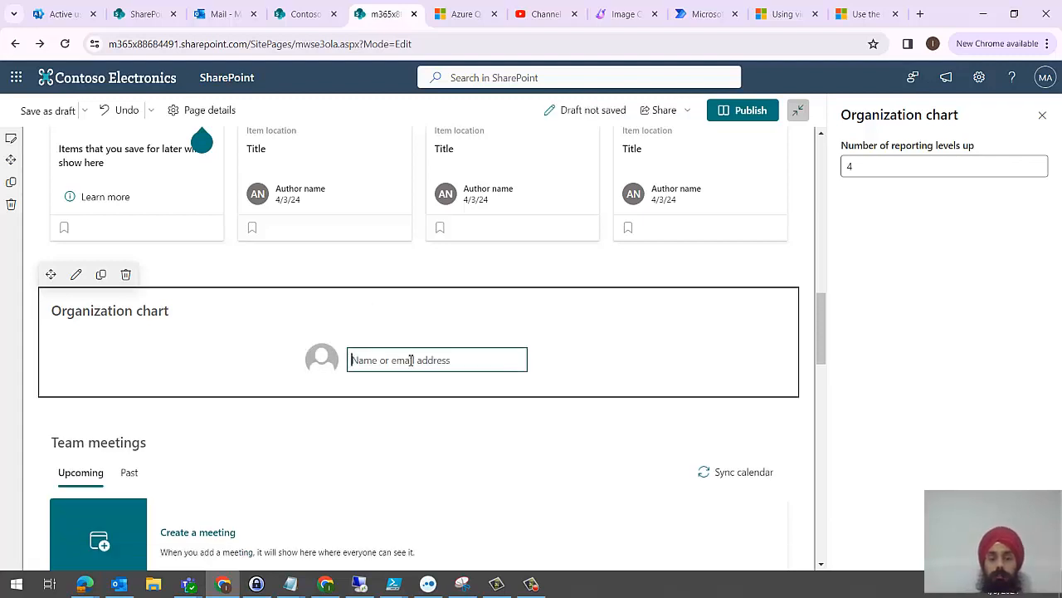
{"action": "type", "text": "al"}
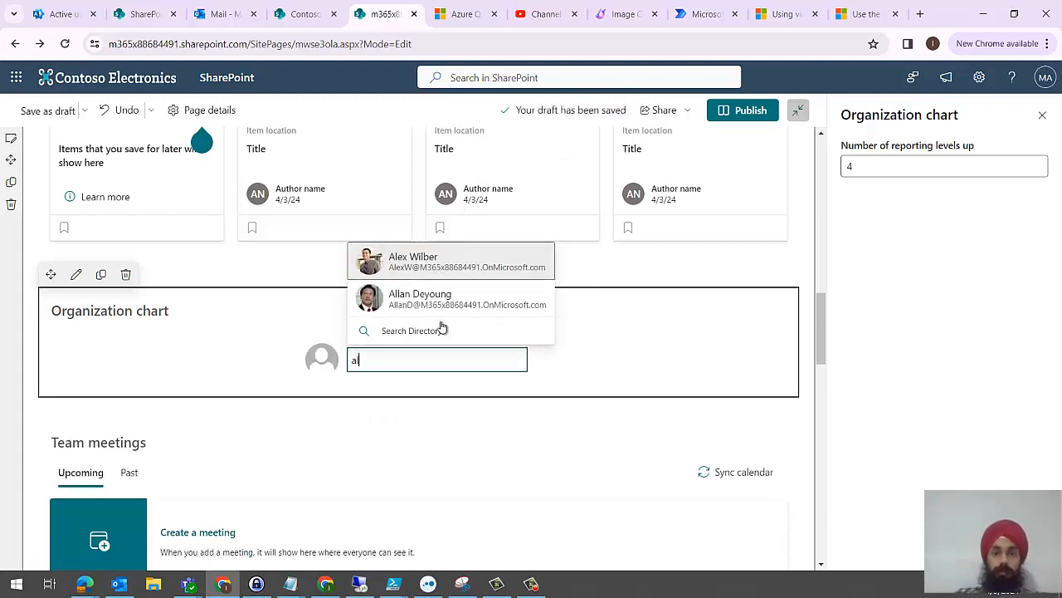
{"action": "left_click", "coordinate": [445, 260]}
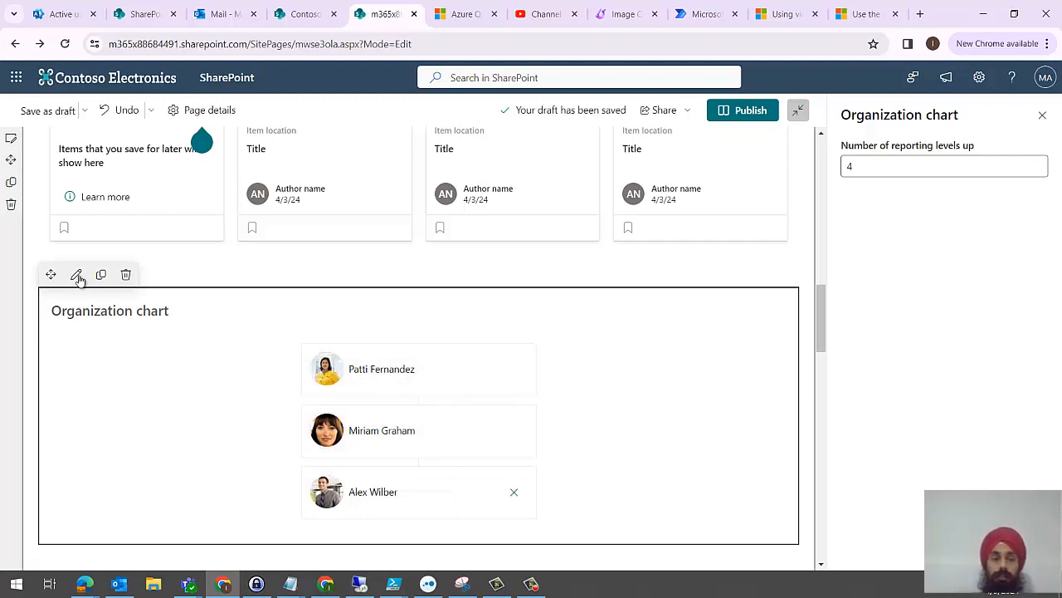
- Add an Image web part above the organization chart and leave the image selection without choosing a picture
{"action": "left_click", "coordinate": [418, 279]}
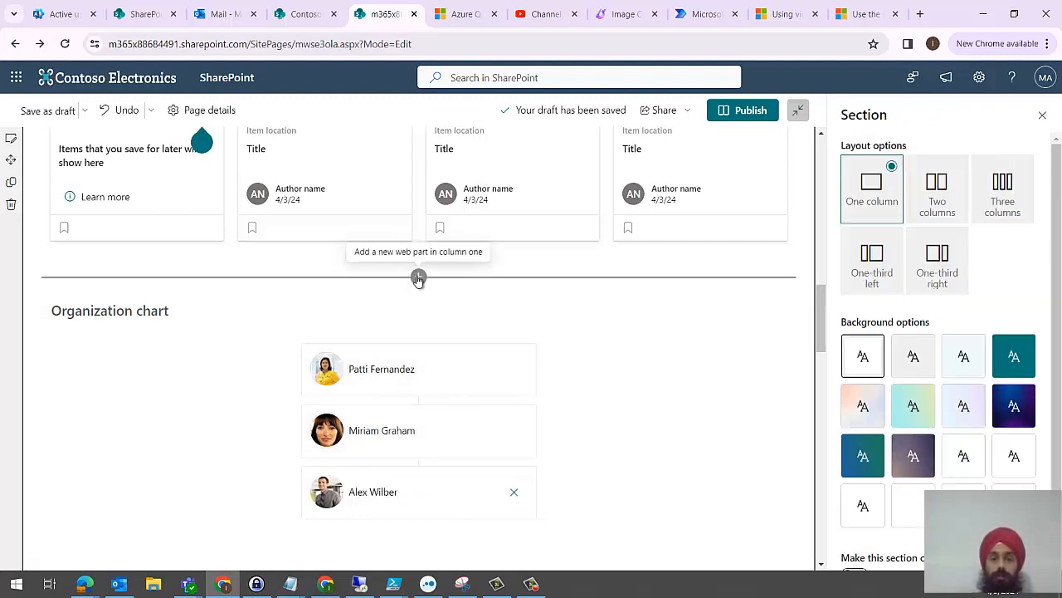
{"action": "left_click", "coordinate": [418, 278]}
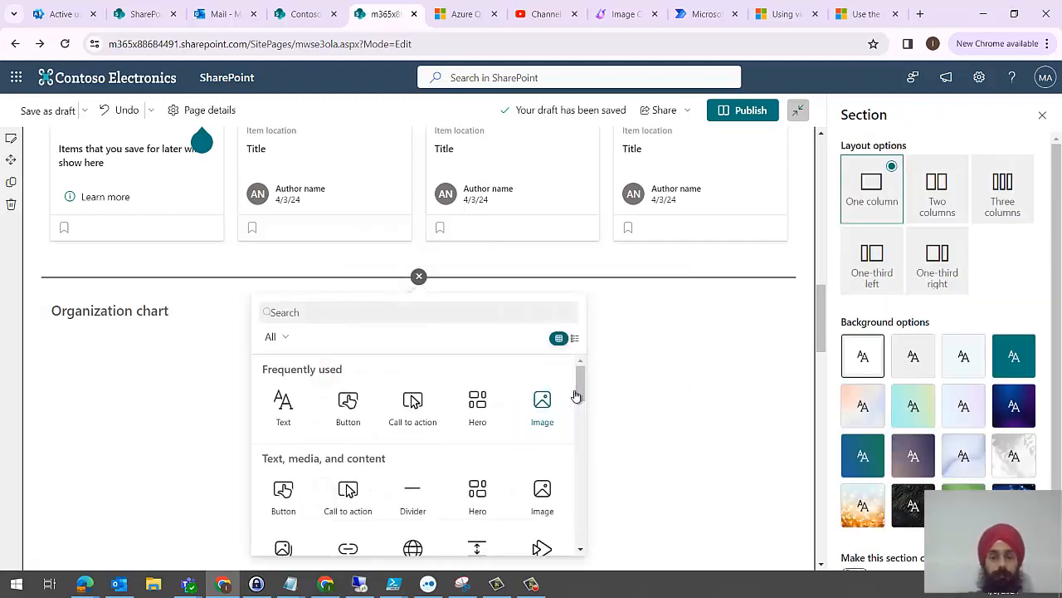
{"action": "left_click", "coordinate": [574, 397]}
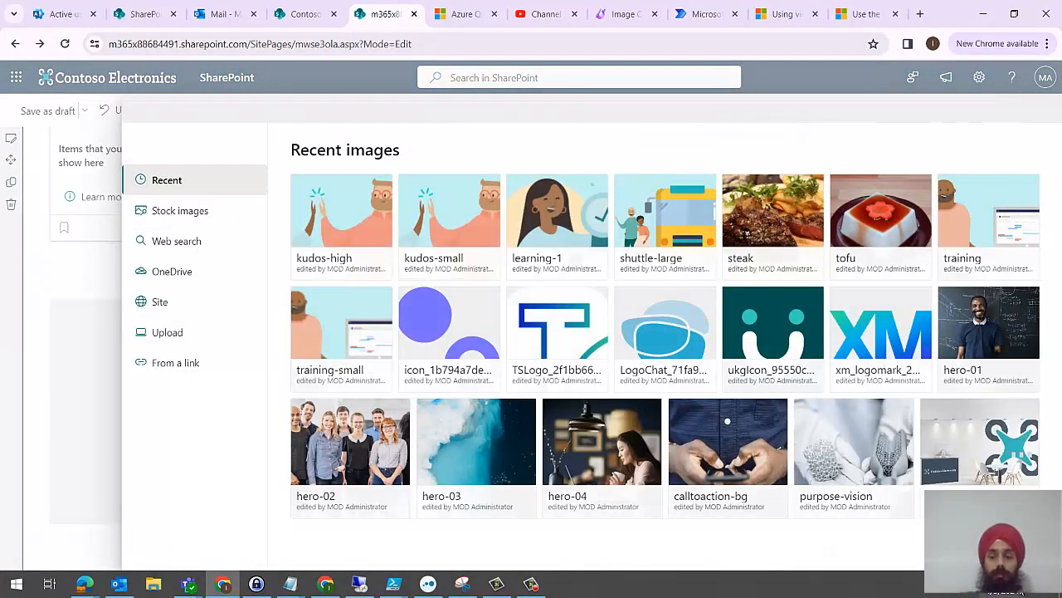
{"action": "left_click", "coordinate": [1015, 549]}
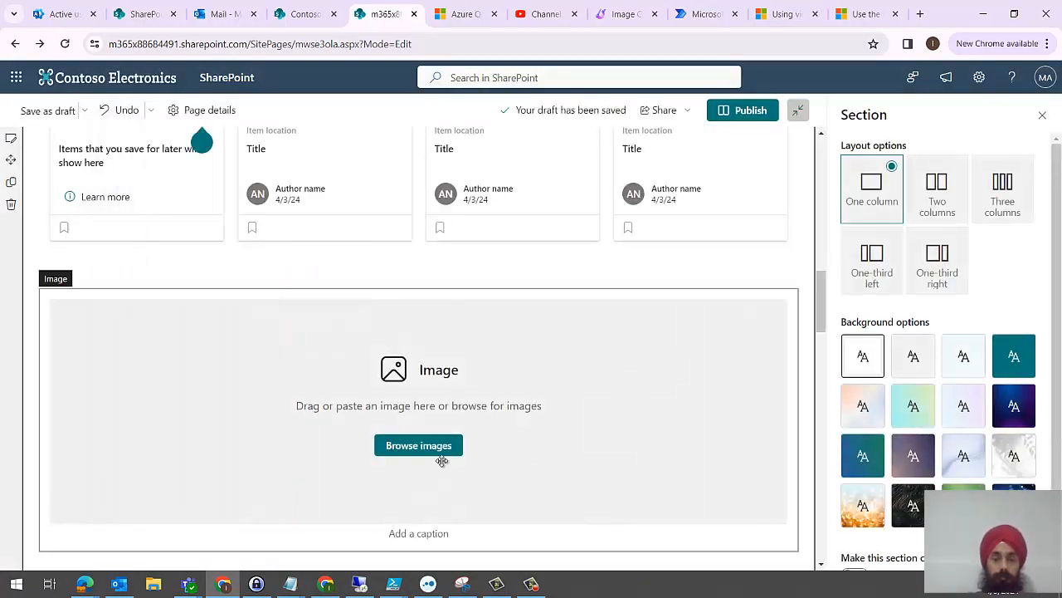
- Look through the available web parts, including the News, people and events, Data analysis, Regional information and Advanced groups
{"action": "left_click", "coordinate": [419, 278]}
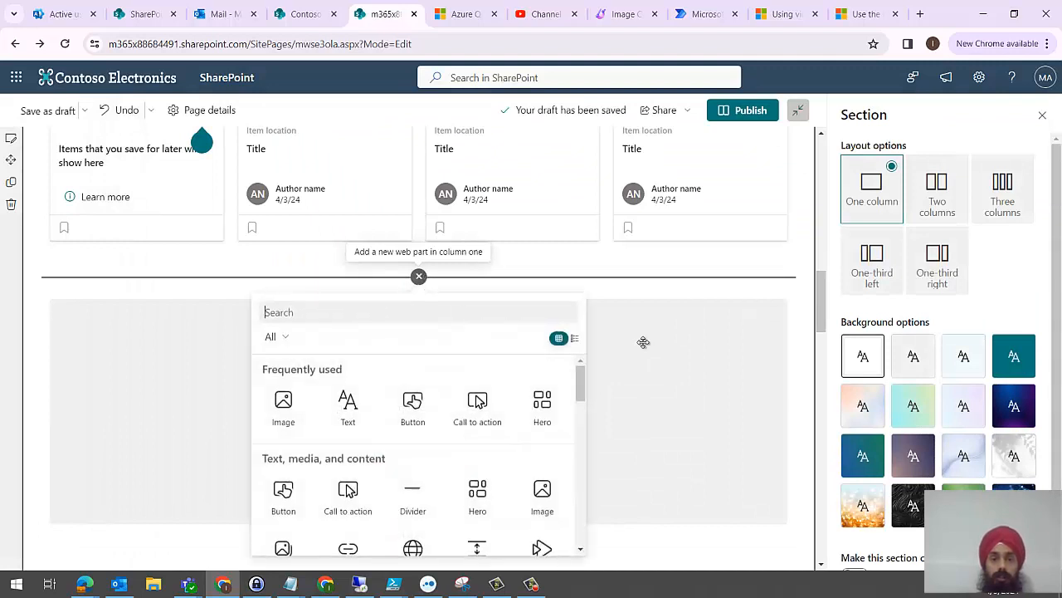
{"action": "left_click_drag", "start_coordinate": [582, 388], "coordinate": [595, 476]}
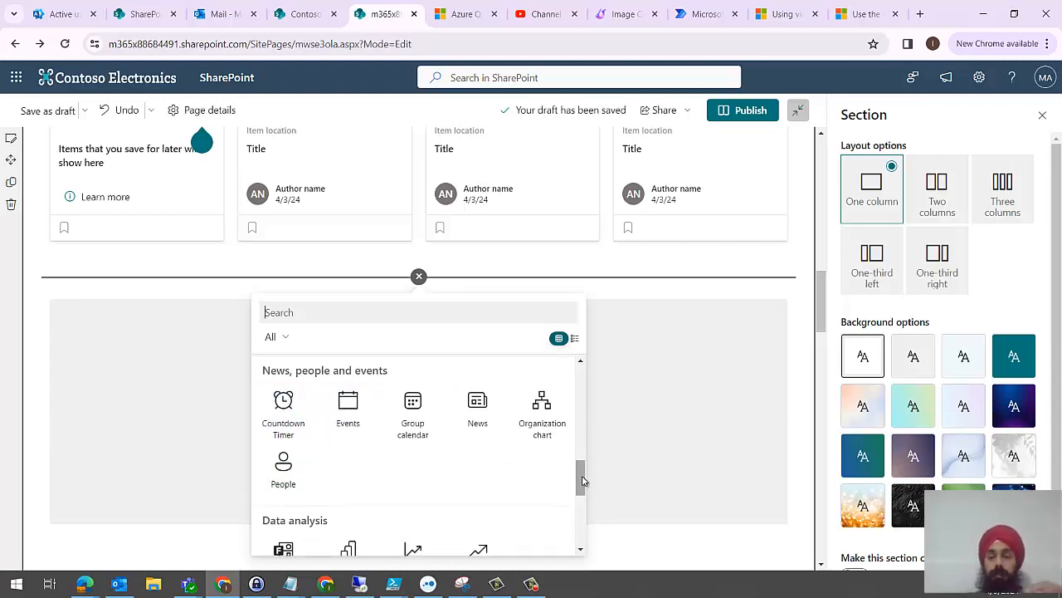
{"action": "left_click_drag", "start_coordinate": [582, 480], "coordinate": [582, 502]}
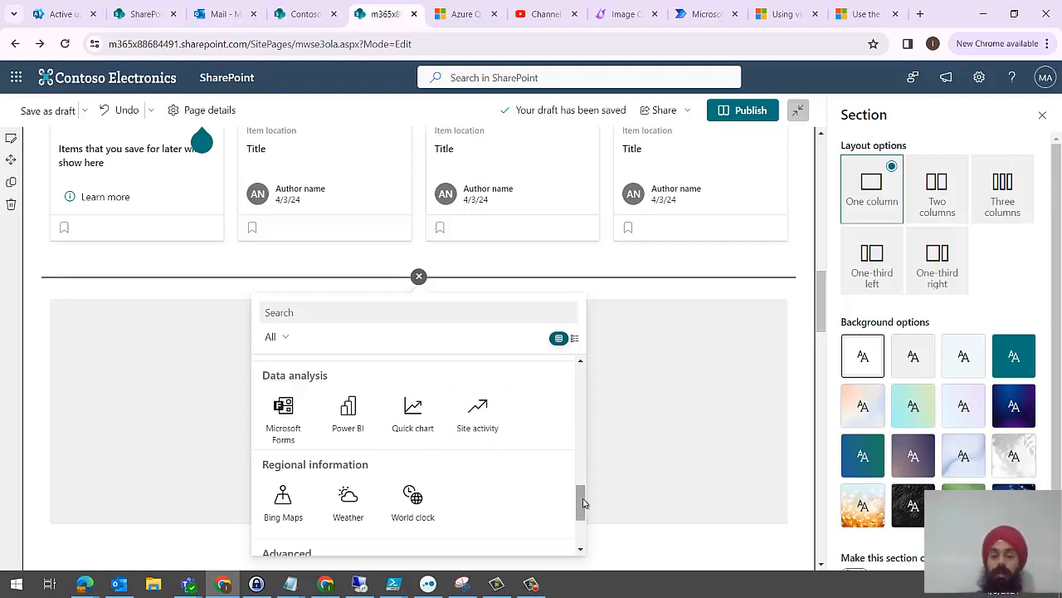
{"action": "scroll", "coordinate": [584, 512], "scroll_direction": "down", "scroll_amount": 2}
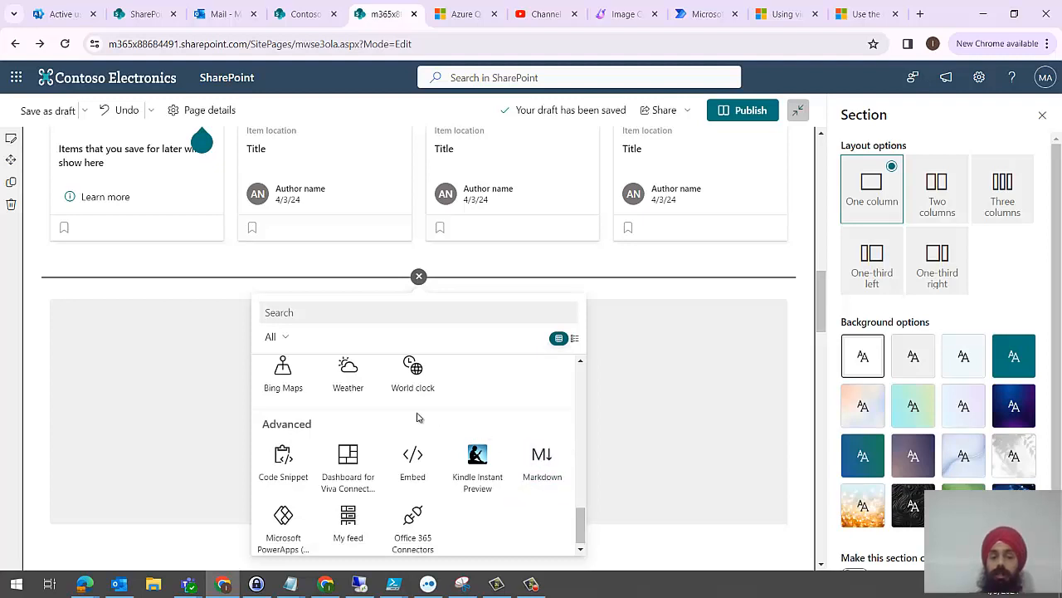
{"action": "scroll", "coordinate": [581, 519], "scroll_direction": "up", "scroll_amount": 1}
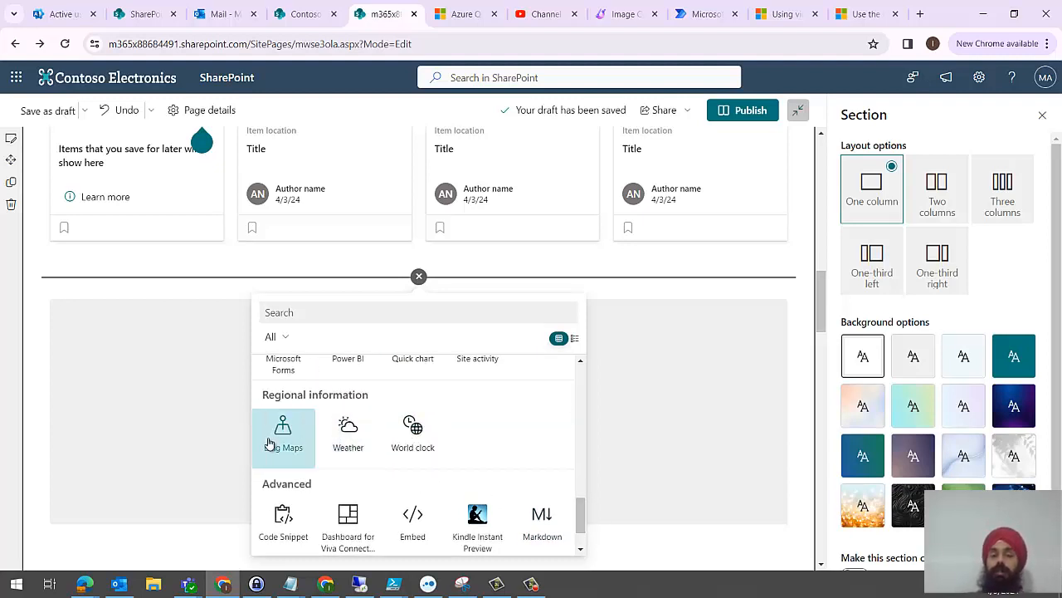
{"action": "left_click_drag", "start_coordinate": [582, 527], "coordinate": [582, 546]}
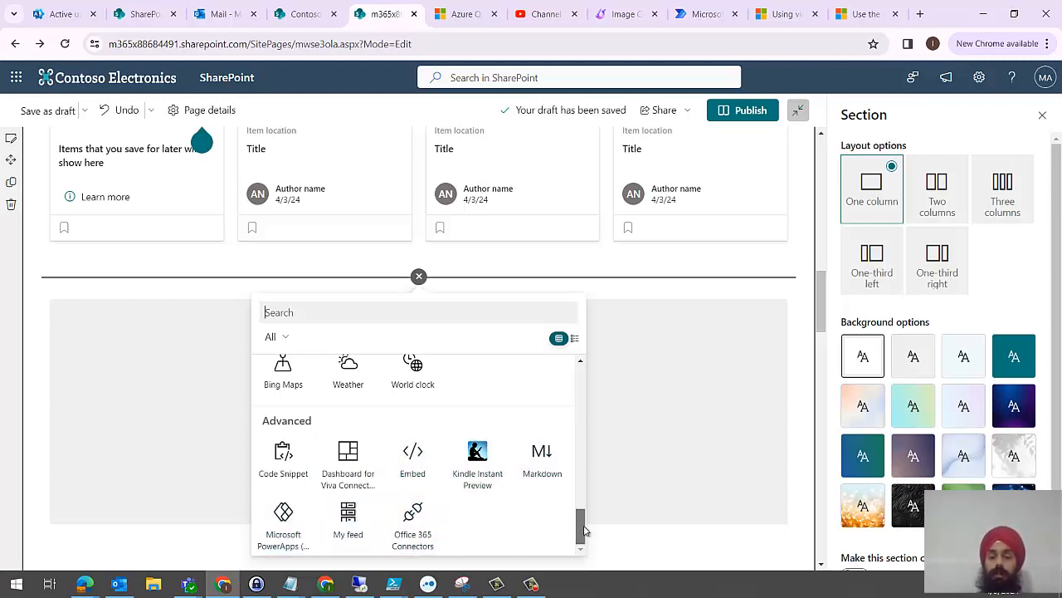
{"action": "left_click_drag", "start_coordinate": [581, 527], "coordinate": [583, 339]}
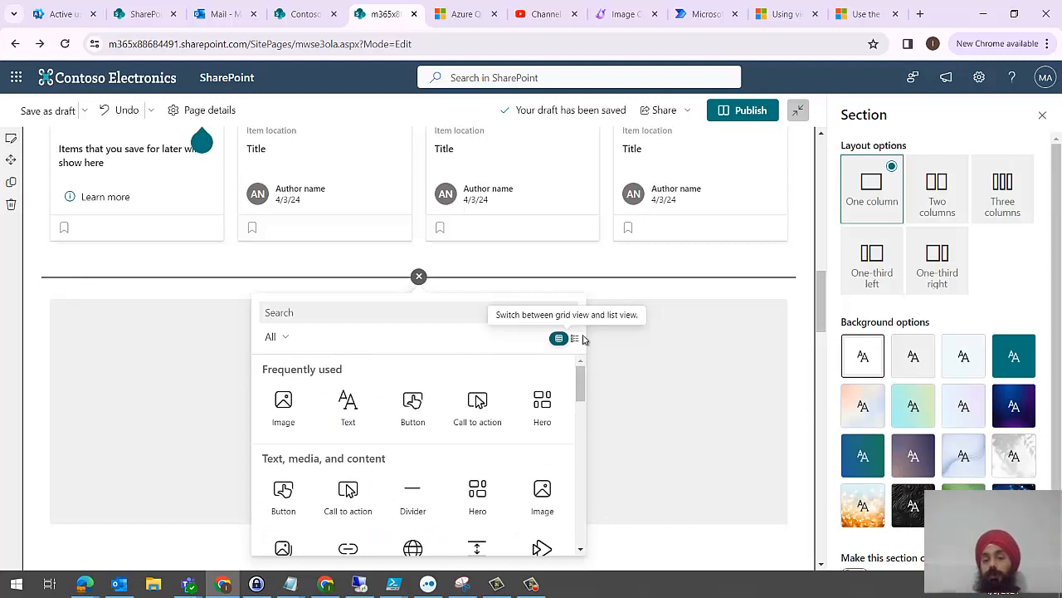
{"action": "left_click", "coordinate": [788, 372]}
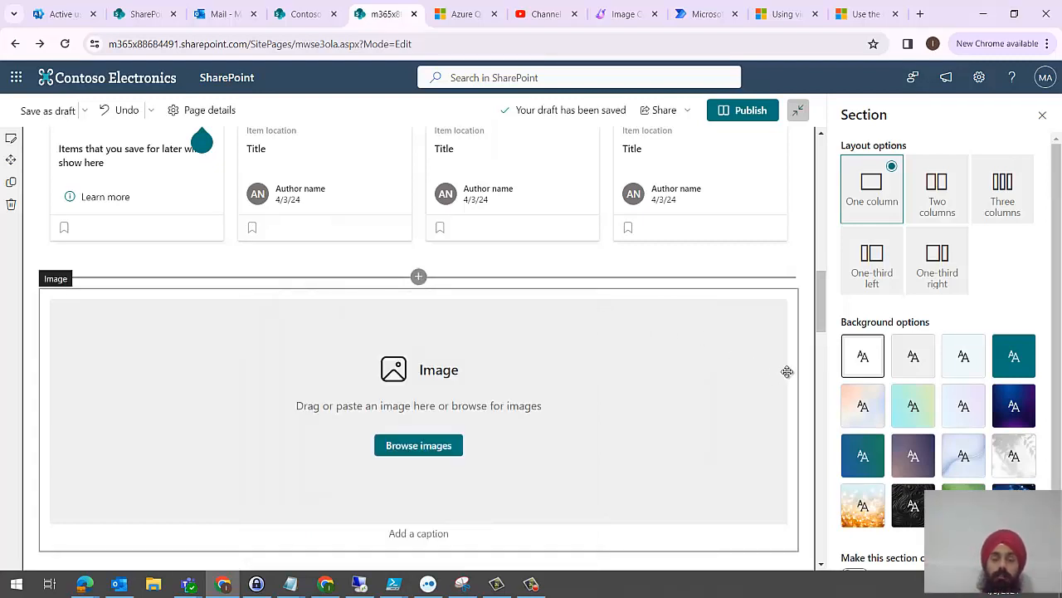
- Try to publish the page without a title
{"action": "left_click_drag", "start_coordinate": [823, 332], "coordinate": [811, 171]}
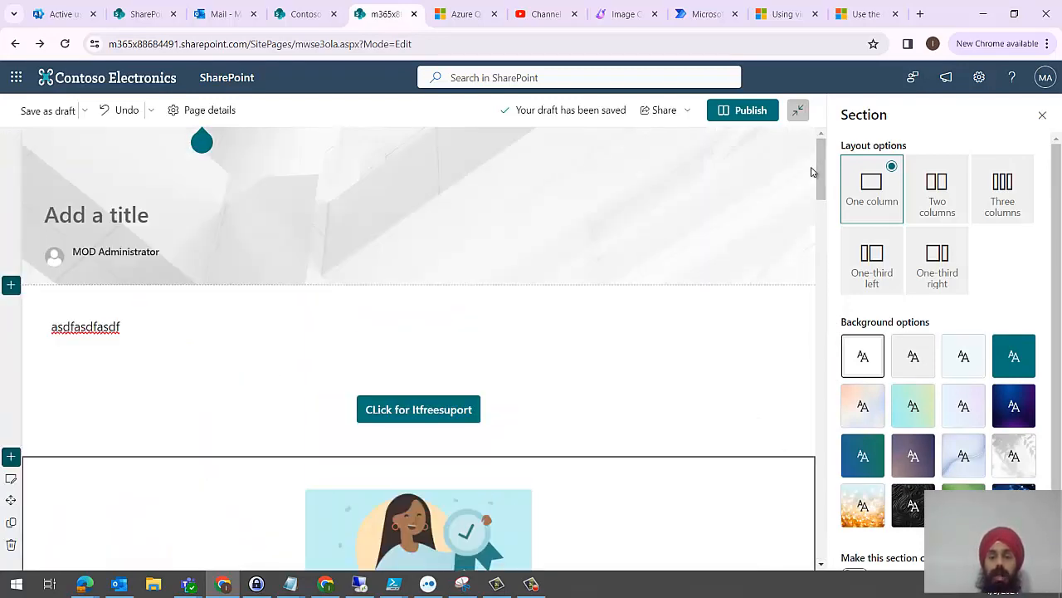
{"action": "left_click", "coordinate": [744, 111]}
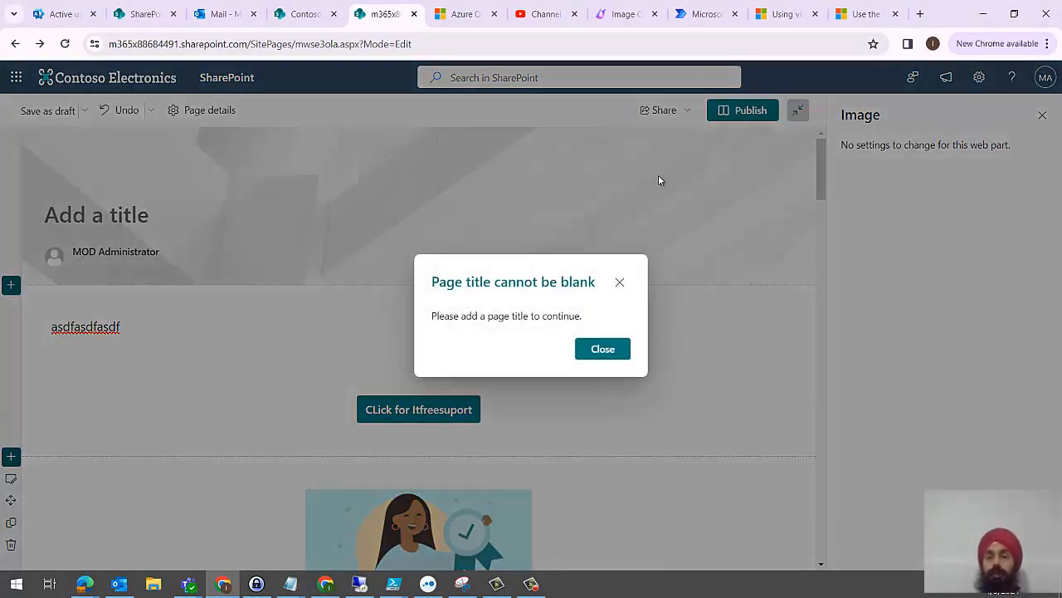
{"action": "left_click", "coordinate": [608, 349]}
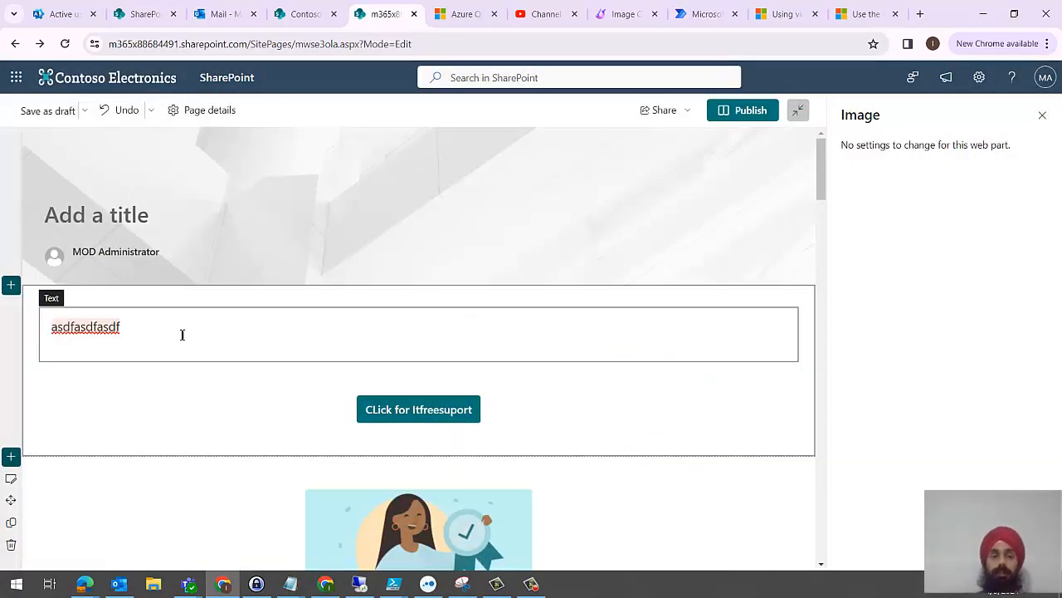
- Title the page DemoVIdeoPage and publish it, dismissing the suggestions for helping others find it
{"action": "left_click", "coordinate": [112, 214]}
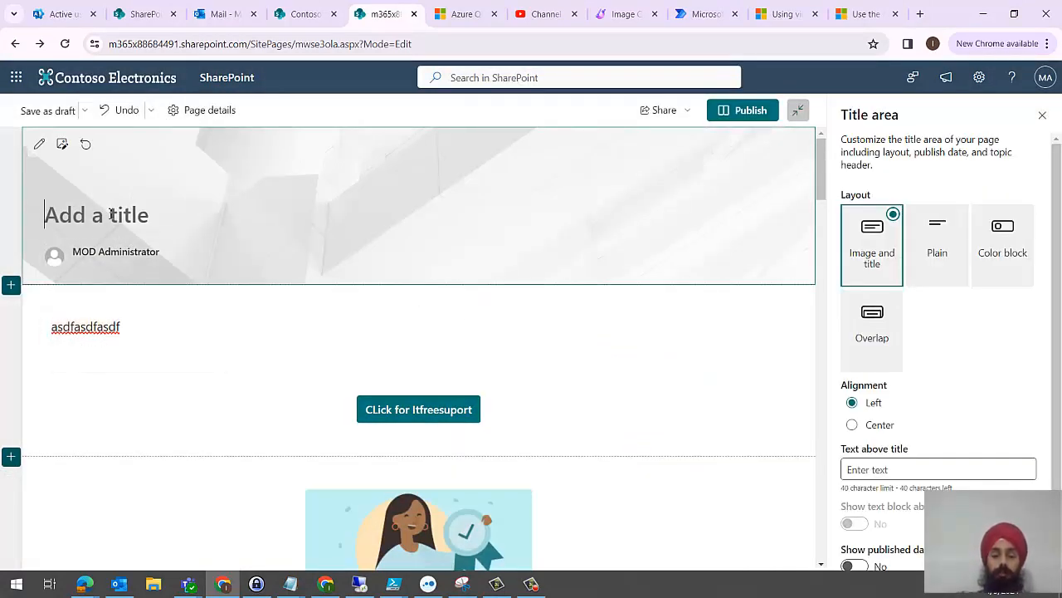
{"action": "type", "text": "Demo"}
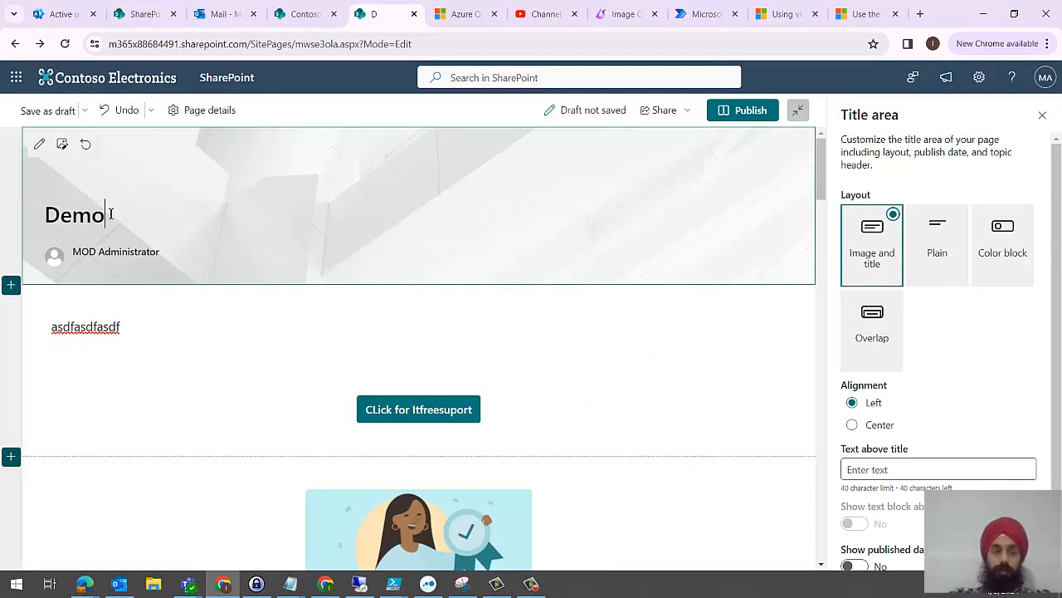
{"action": "type", "text": "VIdeoPage"}
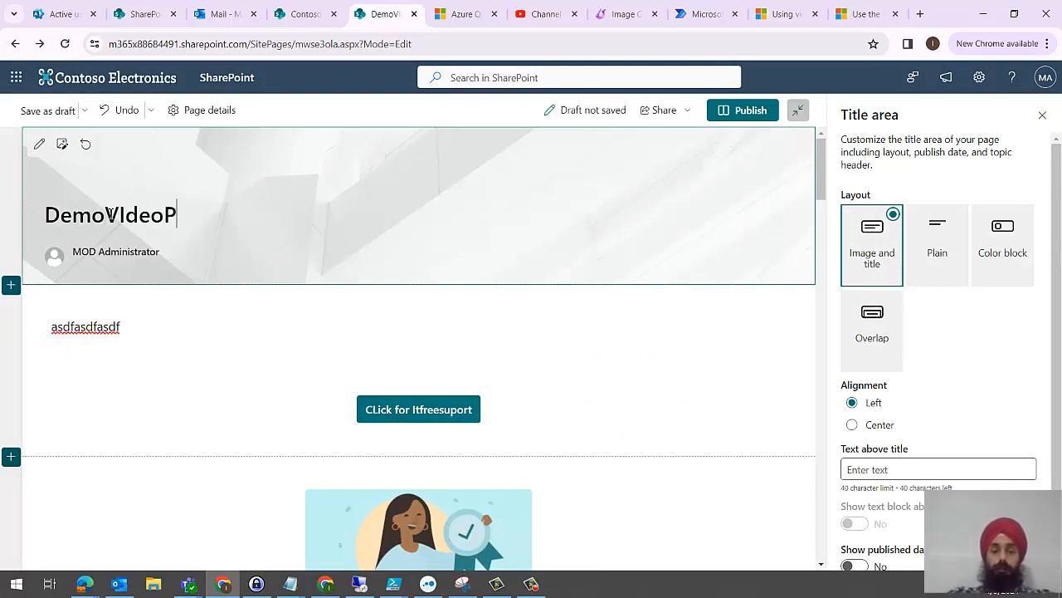
{"action": "left_click", "coordinate": [742, 109]}
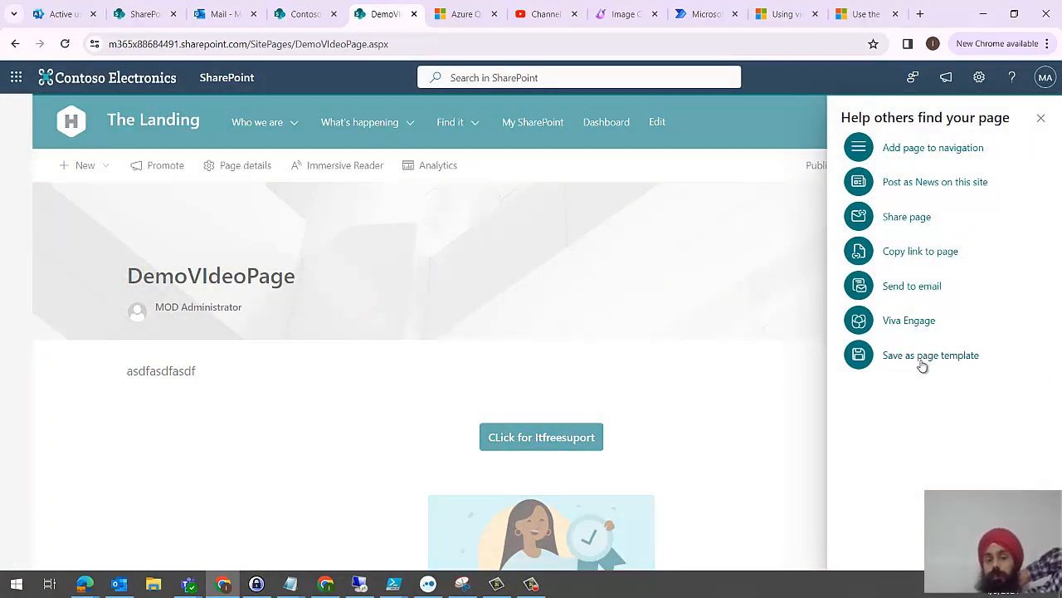
{"action": "left_click", "coordinate": [1043, 117]}
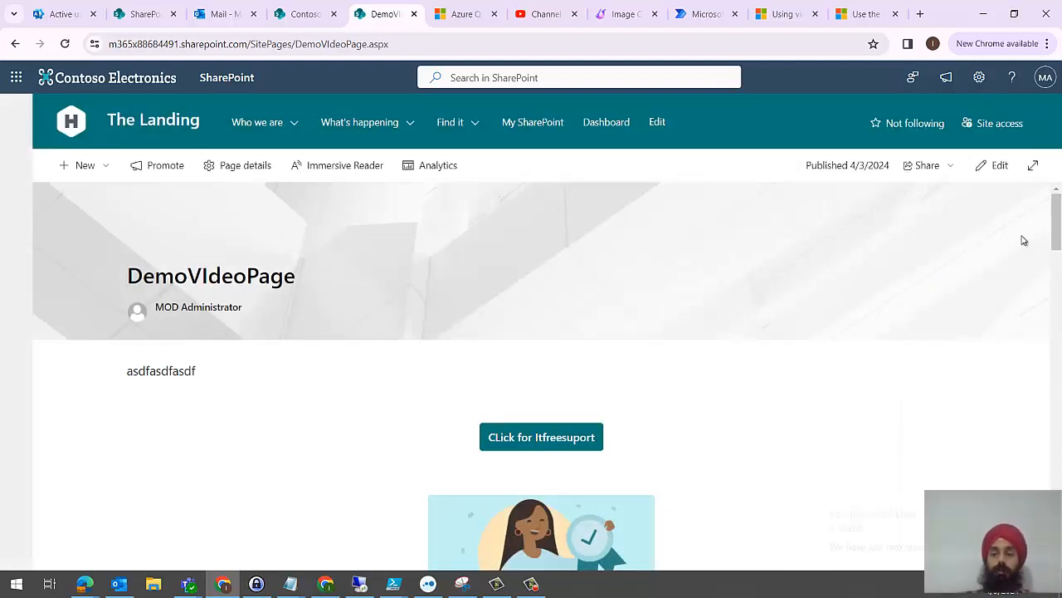
{"action": "left_click_drag", "start_coordinate": [1055, 217], "coordinate": [1058, 110]}
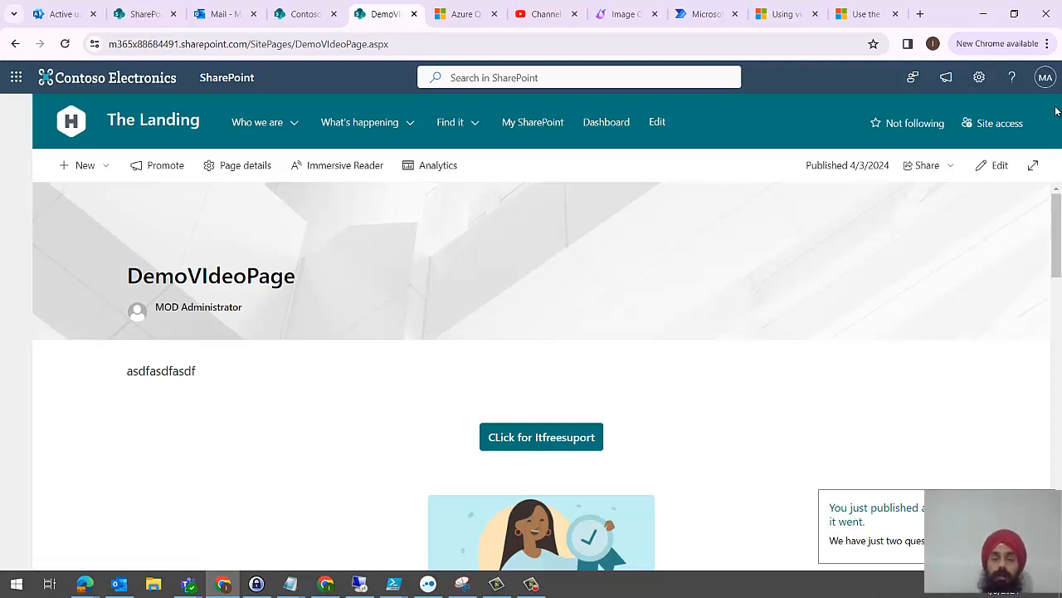